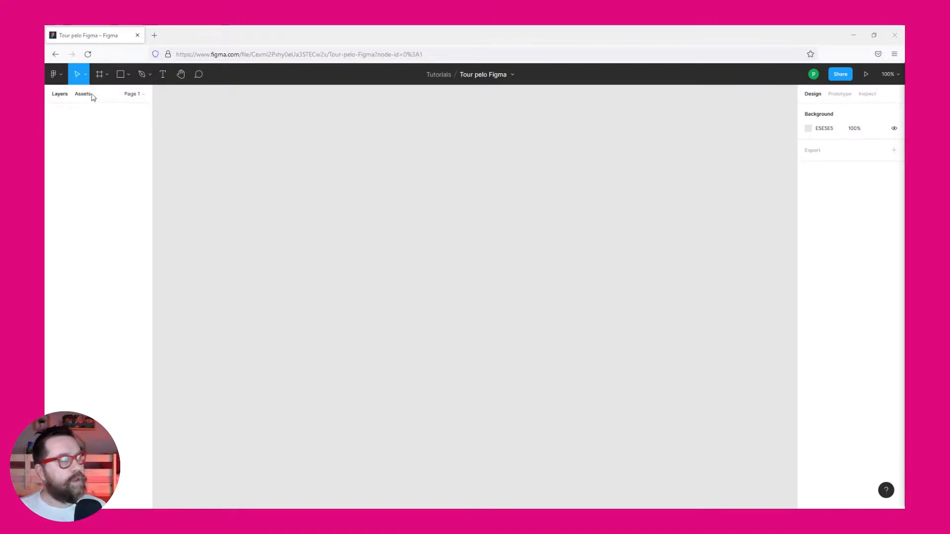
View the file's available components and libraries, and expand and collapse the list of pages.
{"action": "left_click", "coordinate": [82, 94]}
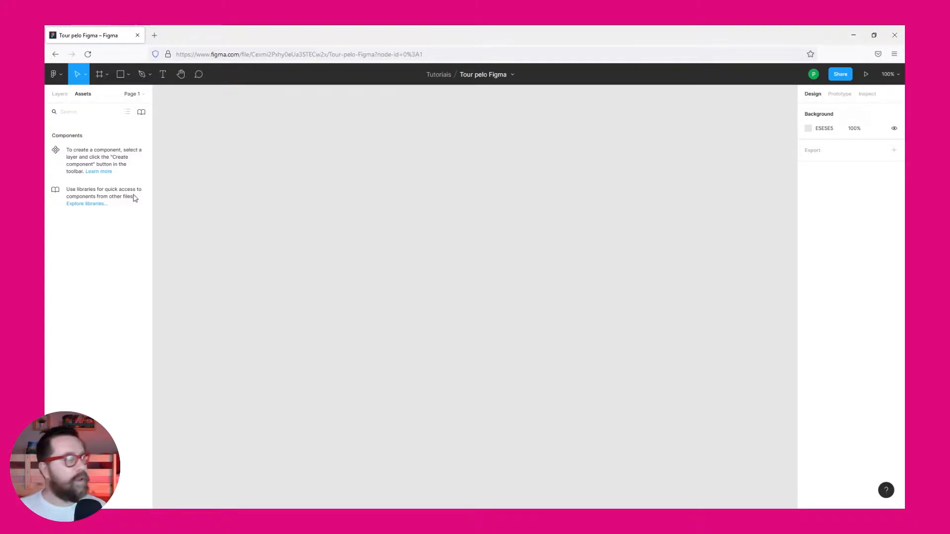
{"action": "left_click", "coordinate": [142, 95]}
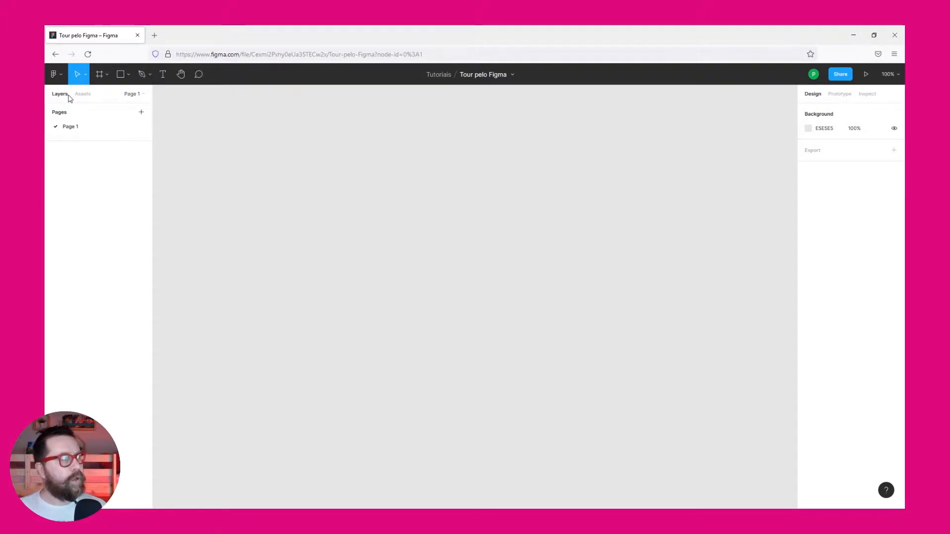
{"action": "left_click", "coordinate": [141, 97]}
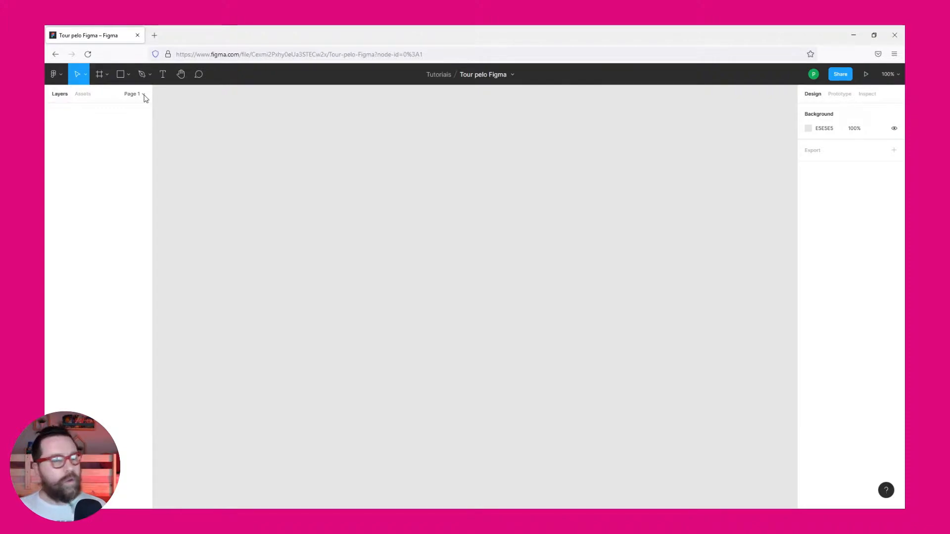
{"action": "left_click", "coordinate": [142, 96]}
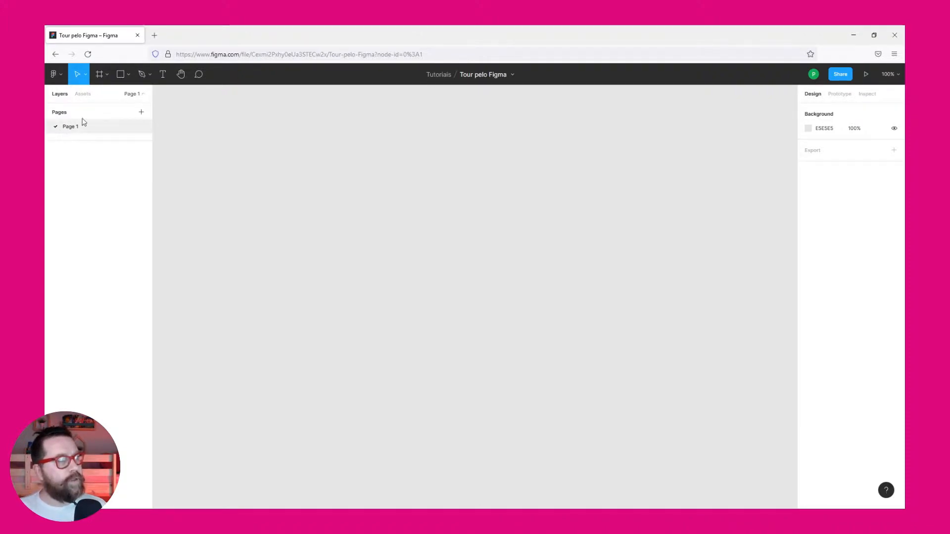
{"action": "left_click", "coordinate": [142, 101]}
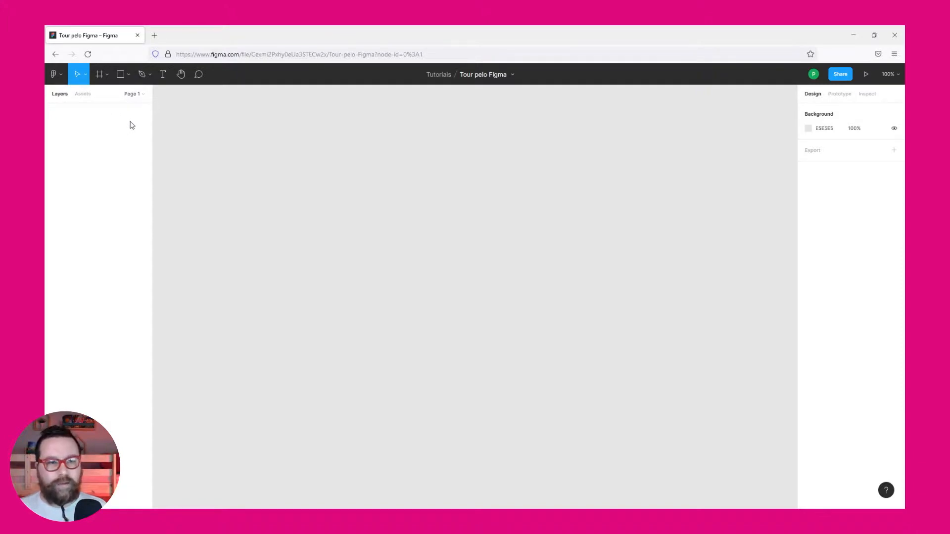
{"action": "left_click", "coordinate": [143, 96]}
{"action": "left_click", "coordinate": [147, 98]}
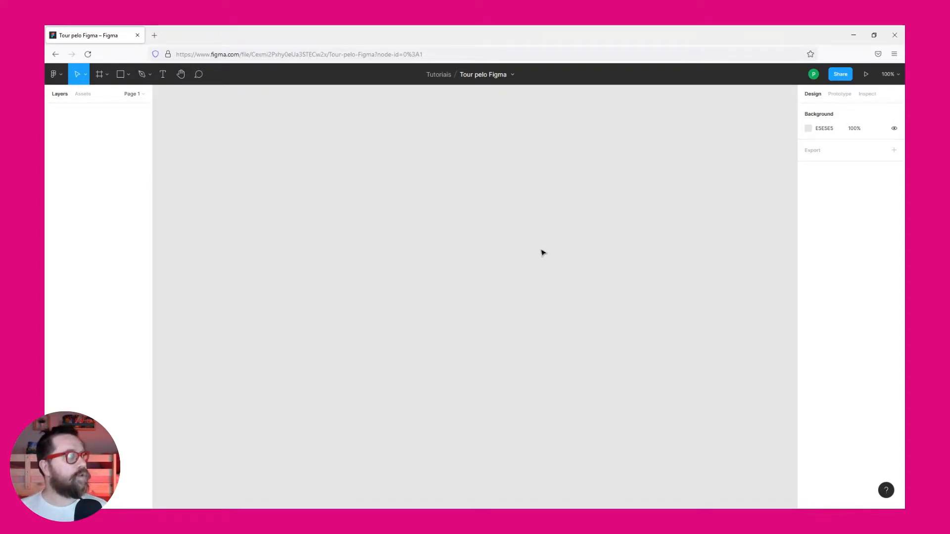
Alternate twice between the file's assets view and its layers view, ending on the layers.
{"action": "key", "text": "alt+2"}
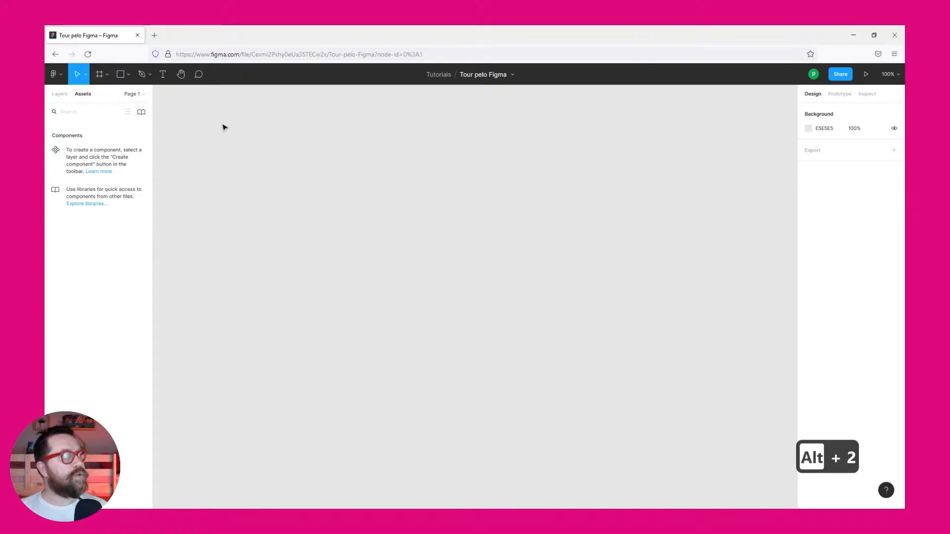
{"action": "key", "text": "alt+1"}
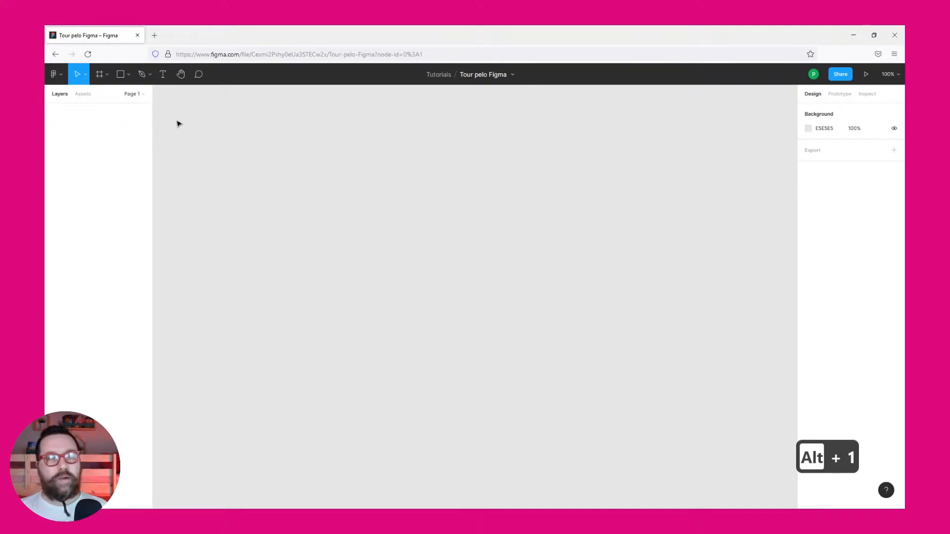
{"action": "key", "text": "alt+2"}
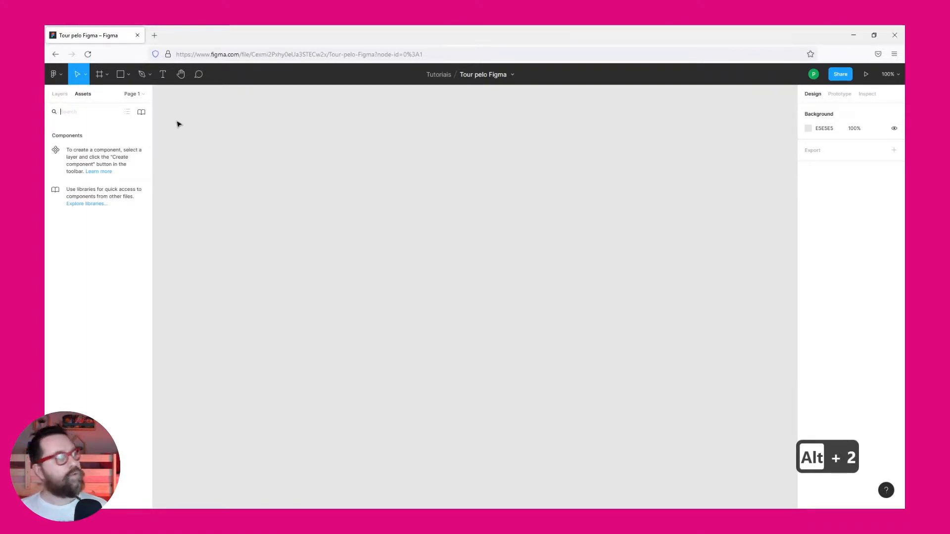
{"action": "key", "text": "alt+1"}
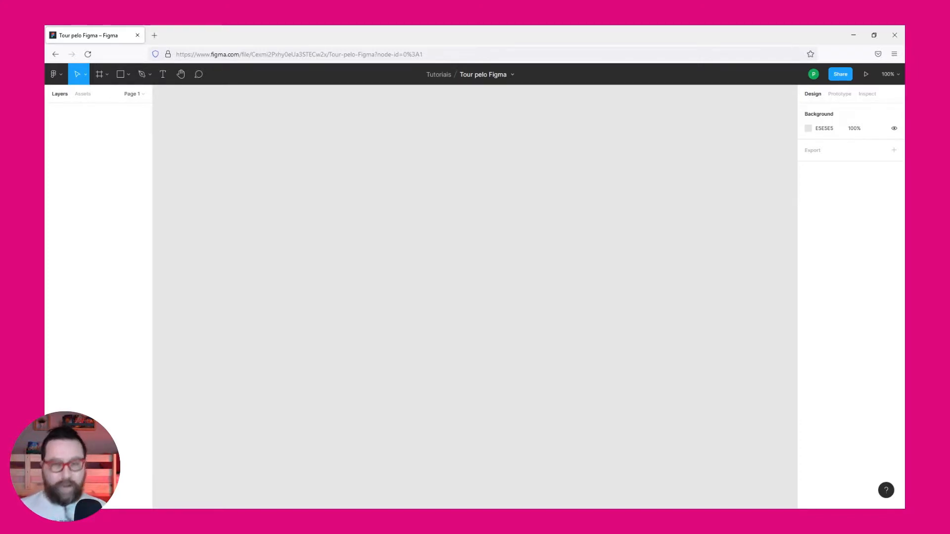
Hide and restore the layers sidebar, and do the same with the whole editor interface.
{"action": "key", "text": "ctrl+shift+backslash"}
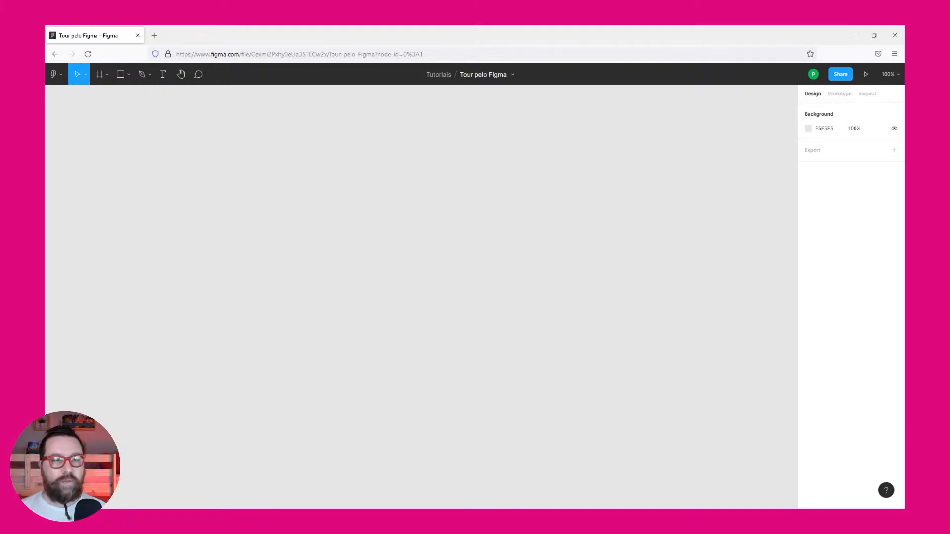
{"action": "key", "text": "ctrl+shift+backslash"}
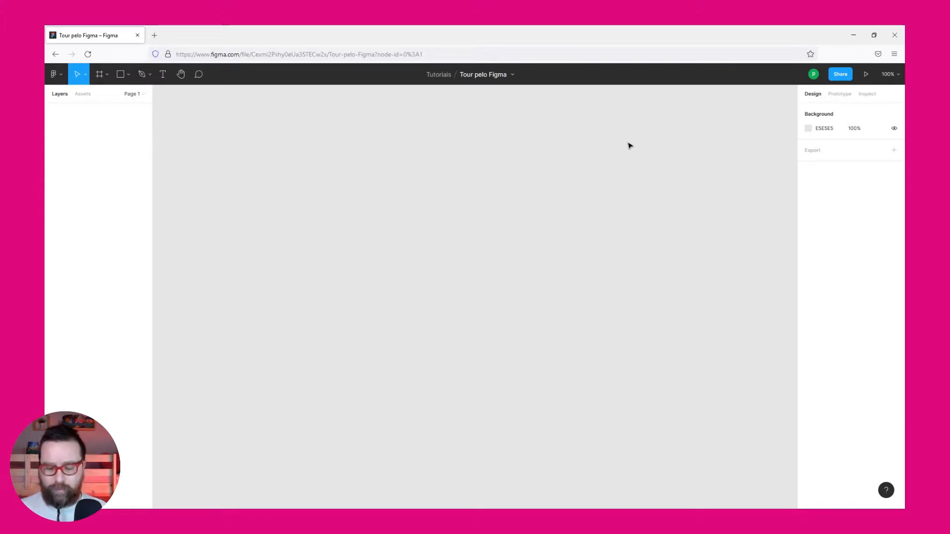
{"action": "key", "text": "ctrl+backslash"}
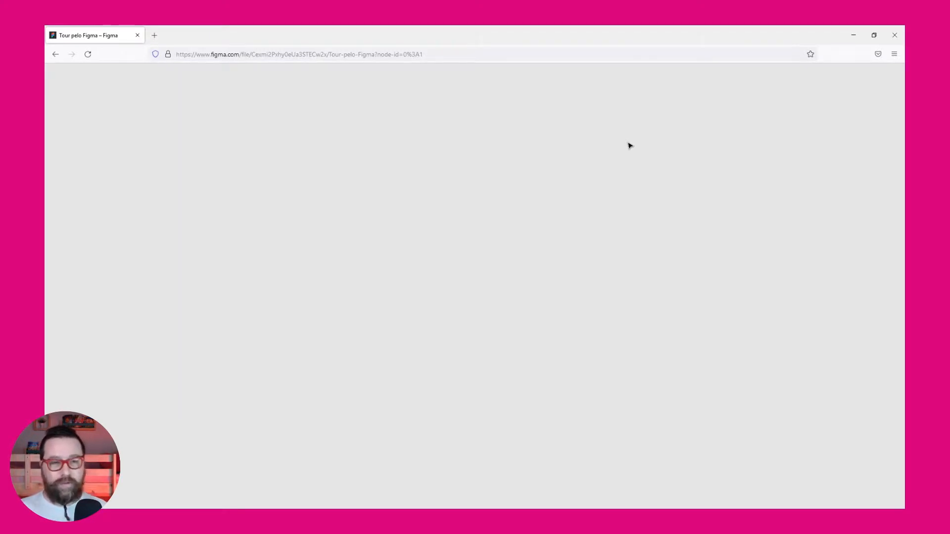
{"action": "key", "text": "ctrl+backslash"}
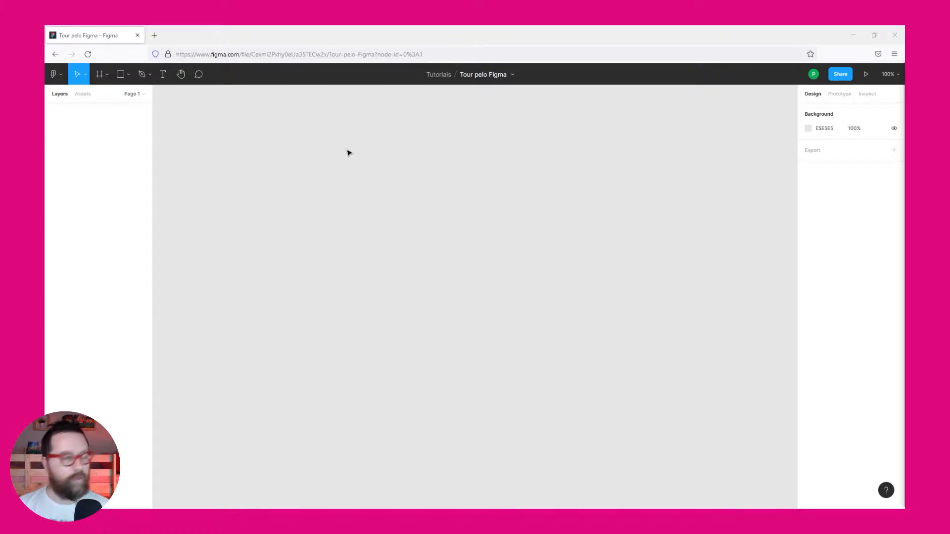
Draw two frames of about 173 × 229 side by side and fill Frame 1 with bright red.
{"action": "key", "text": "f"}
{"action": "left_click_drag", "start_coordinate": [358, 155], "coordinate": [536, 235]}
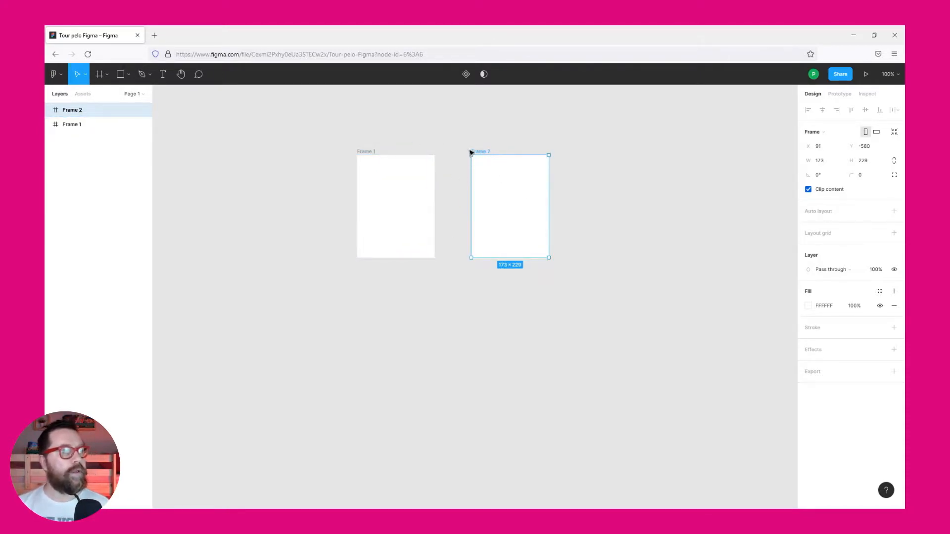
{"action": "left_click", "coordinate": [400, 188]}
{"action": "left_click", "coordinate": [809, 306]}
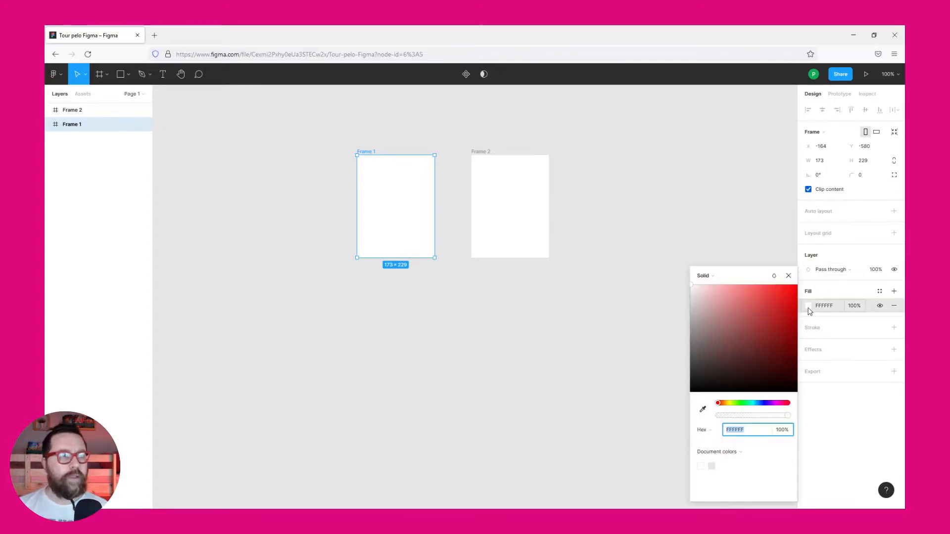
{"action": "left_click_drag", "start_coordinate": [781, 319], "coordinate": [796, 286]}
Fill Frame 2 with blue 0066FF.
{"action": "left_click", "coordinate": [539, 230]}
{"action": "left_click", "coordinate": [810, 308]}
{"action": "left_click_drag", "start_coordinate": [757, 405], "coordinate": [759, 404]}
{"action": "left_click_drag", "start_coordinate": [779, 305], "coordinate": [810, 268]}
{"action": "left_click", "coordinate": [653, 154]}
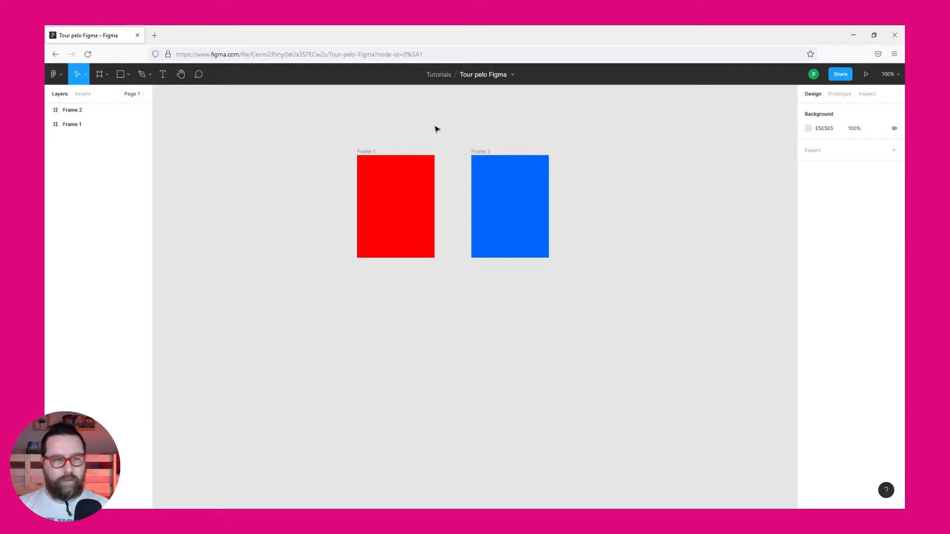
Draw a circle of about 161 × 161 with the Ellipse tool, centred below the two frames.
{"action": "key", "text": "o"}
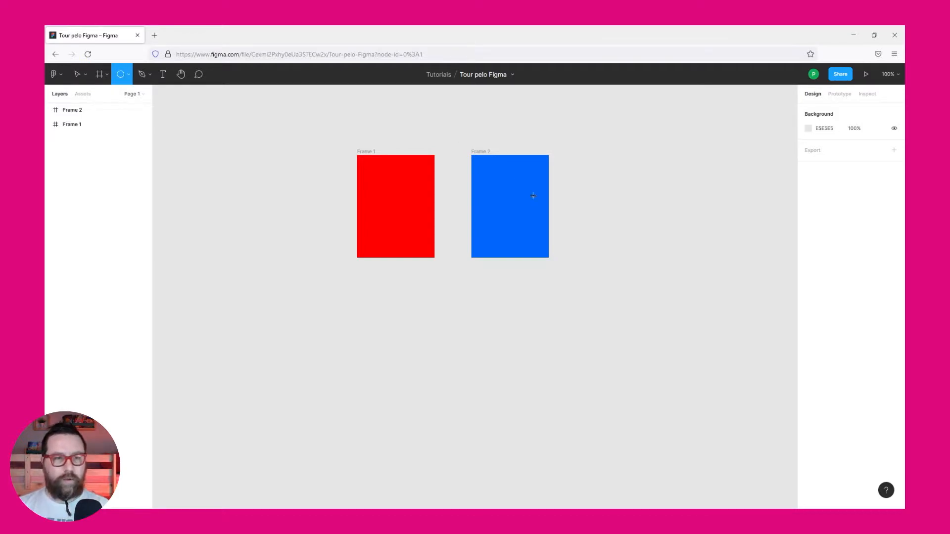
{"action": "left_click", "coordinate": [126, 78]}
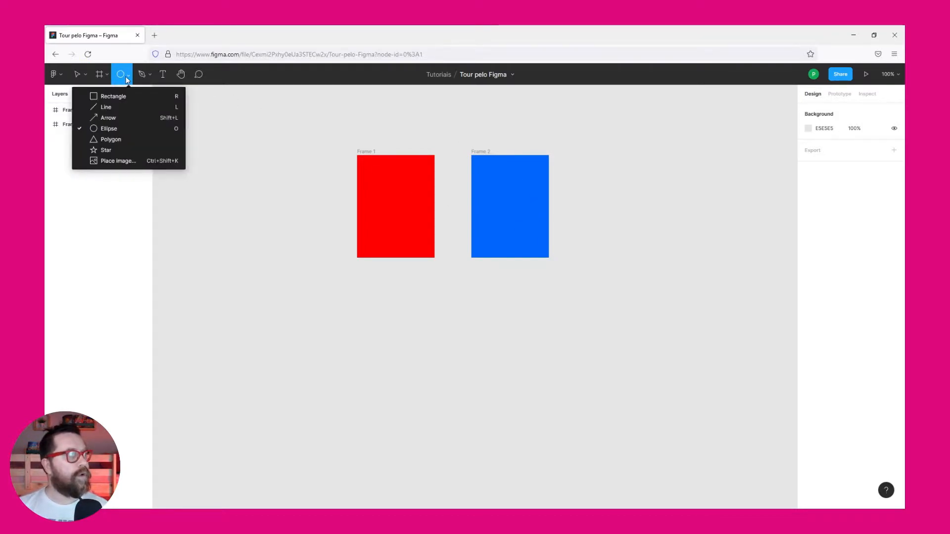
{"action": "left_click", "coordinate": [149, 127]}
{"action": "left_click_drag", "start_coordinate": [442, 303], "coordinate": [513, 362]}
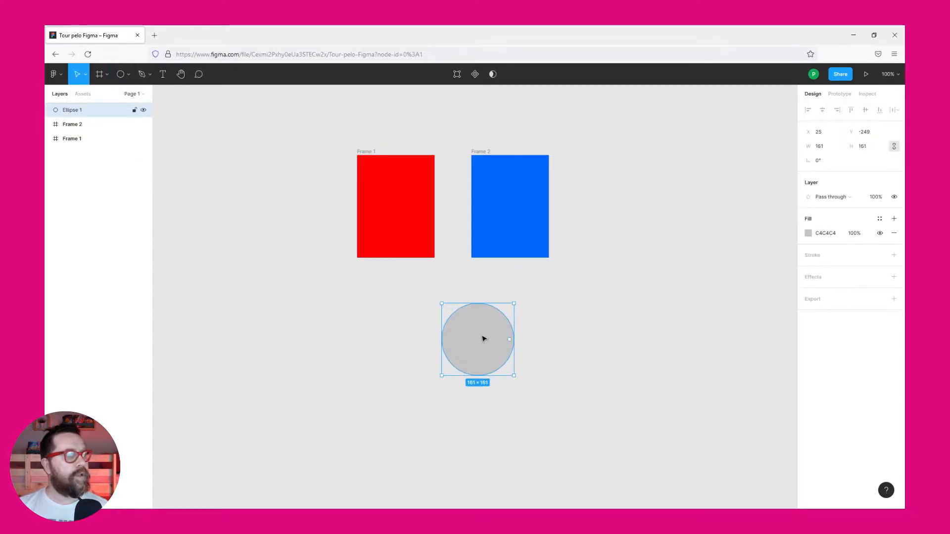
{"action": "left_click", "coordinate": [573, 351]}
Move the circle over the frames' inner lower corners and shift the blue frame up and left so it overlaps the red one.
{"action": "left_click", "coordinate": [492, 337]}
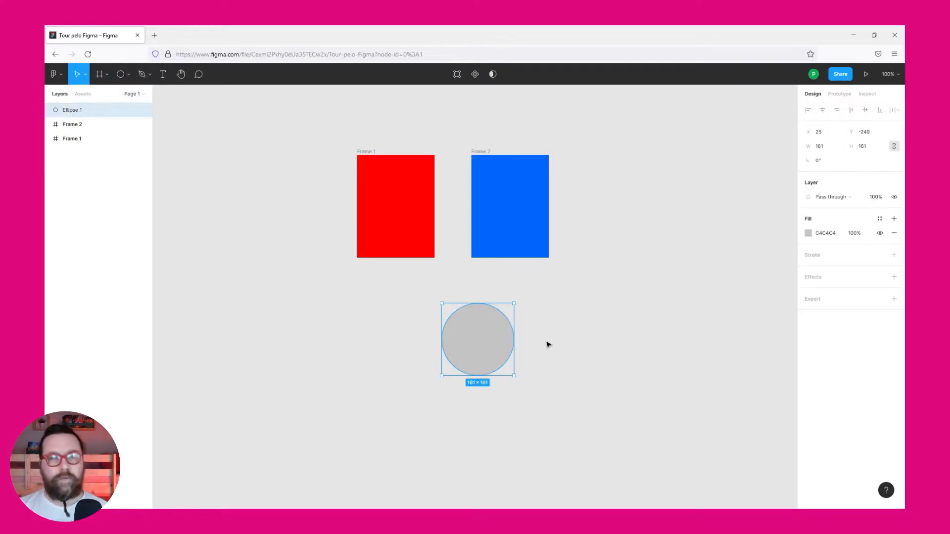
{"action": "left_click_drag", "start_coordinate": [504, 351], "coordinate": [475, 279]}
{"action": "left_click", "coordinate": [629, 340]}
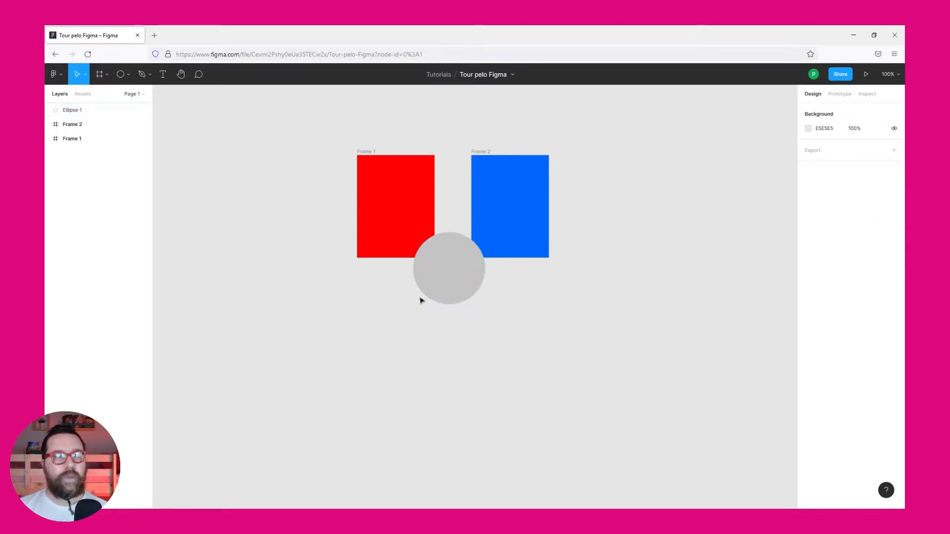
{"action": "left_click_drag", "start_coordinate": [522, 206], "coordinate": [473, 164]}
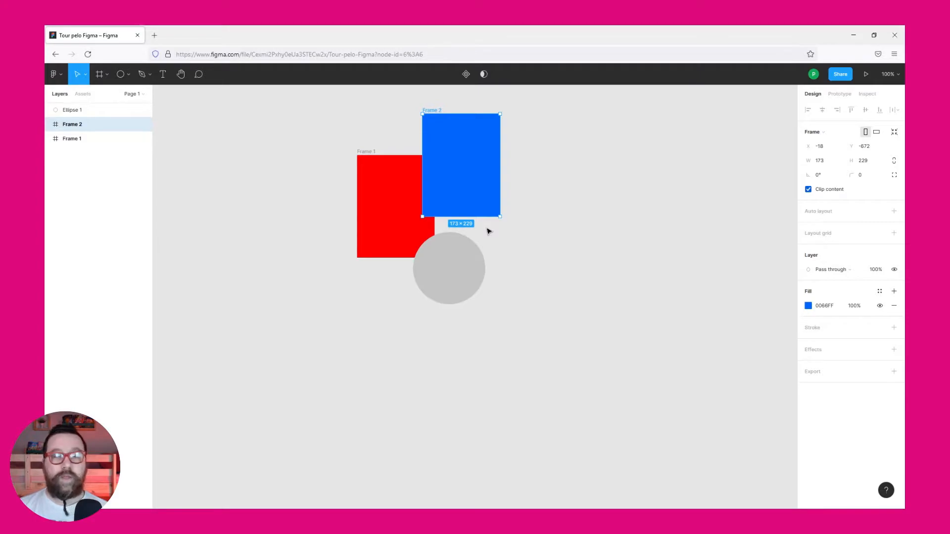
{"action": "left_click", "coordinate": [70, 111]}
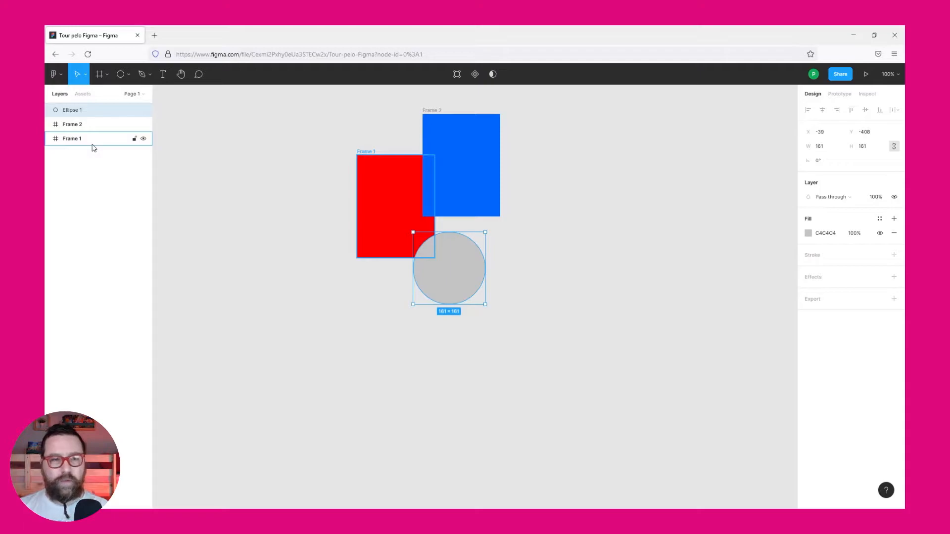
{"action": "left_click", "coordinate": [578, 255]}
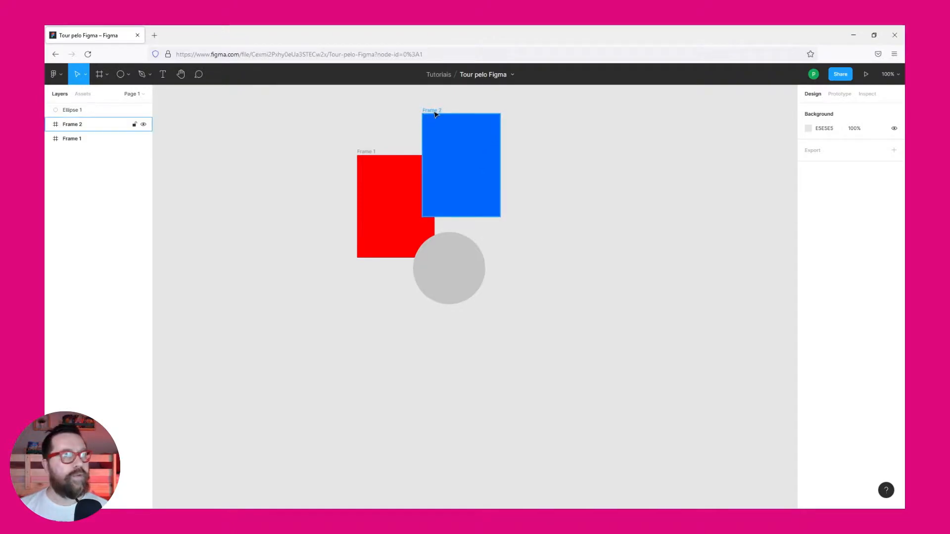
Duplicate the blue frame to its right and fill the copy with dark gray 454545.
{"action": "left_click_drag", "start_coordinate": [435, 114], "coordinate": [532, 115]}
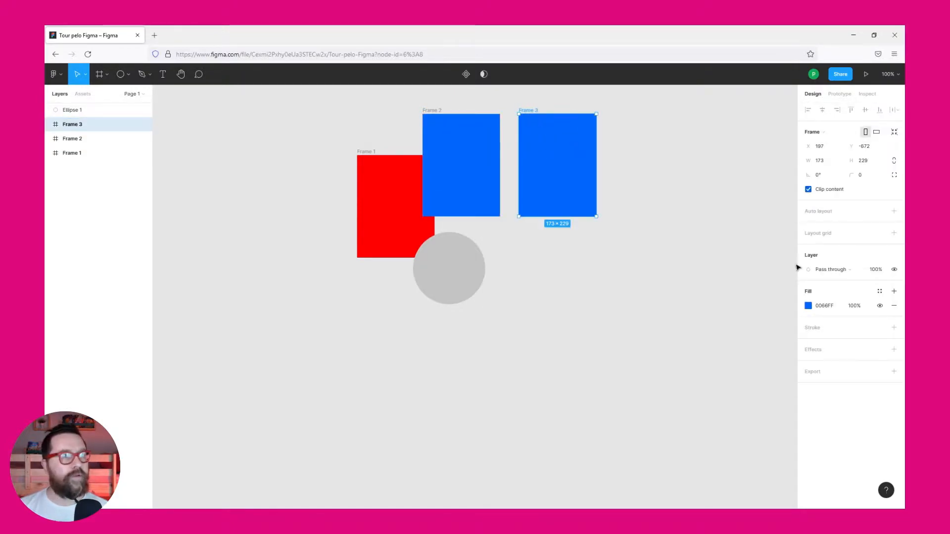
{"action": "left_click", "coordinate": [808, 306]}
{"action": "left_click_drag", "start_coordinate": [765, 327], "coordinate": [688, 368]}
{"action": "left_click", "coordinate": [657, 194]}
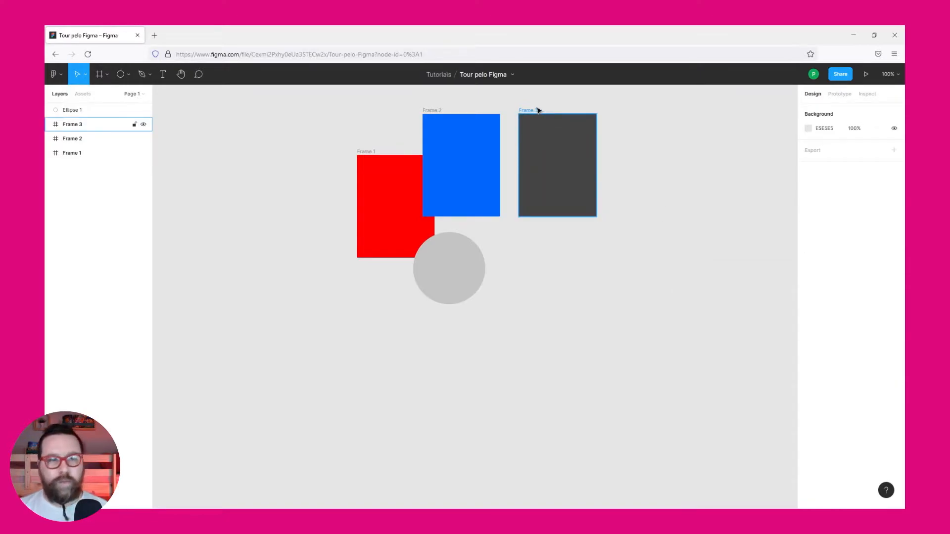
{"action": "left_click", "coordinate": [528, 110]}
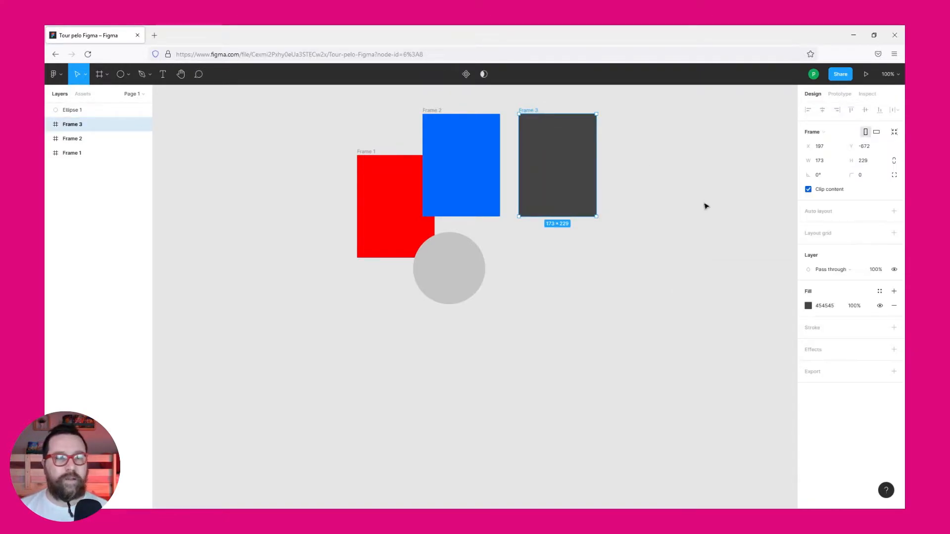
{"action": "left_click", "coordinate": [675, 216]}
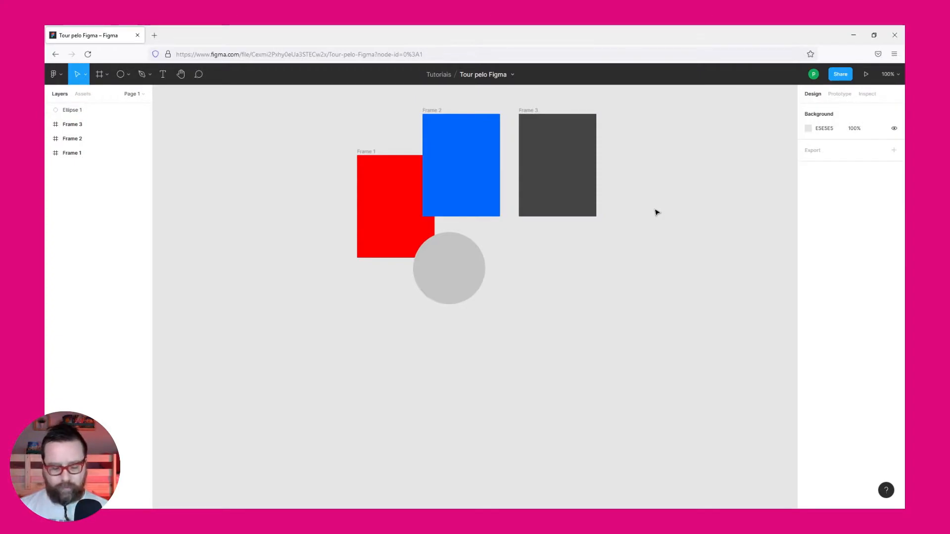
Draw a circle of about 59 × 59 inside the dark gray frame, near its lower-right corner.
{"action": "key", "text": "o"}
{"action": "left_click_drag", "start_coordinate": [558, 172], "coordinate": [578, 201]}
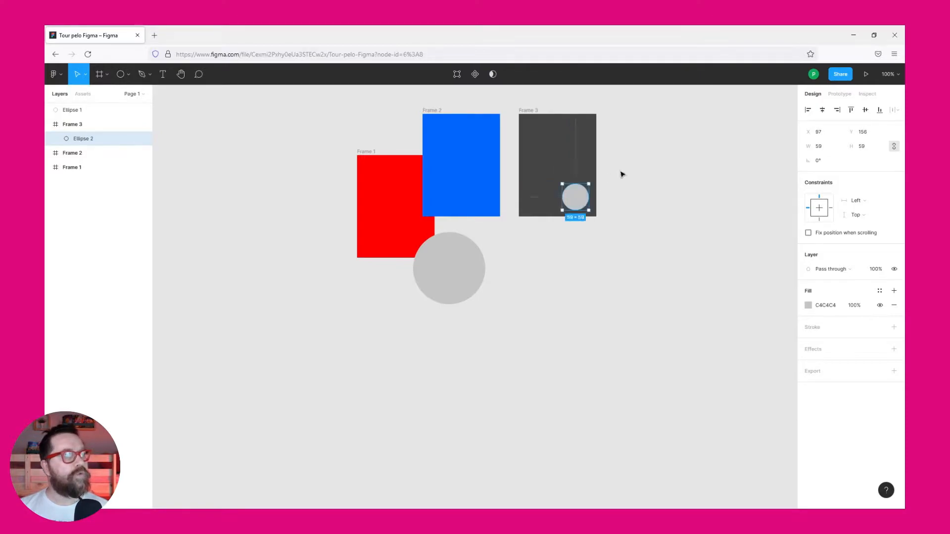
{"action": "left_click", "coordinate": [671, 238]}
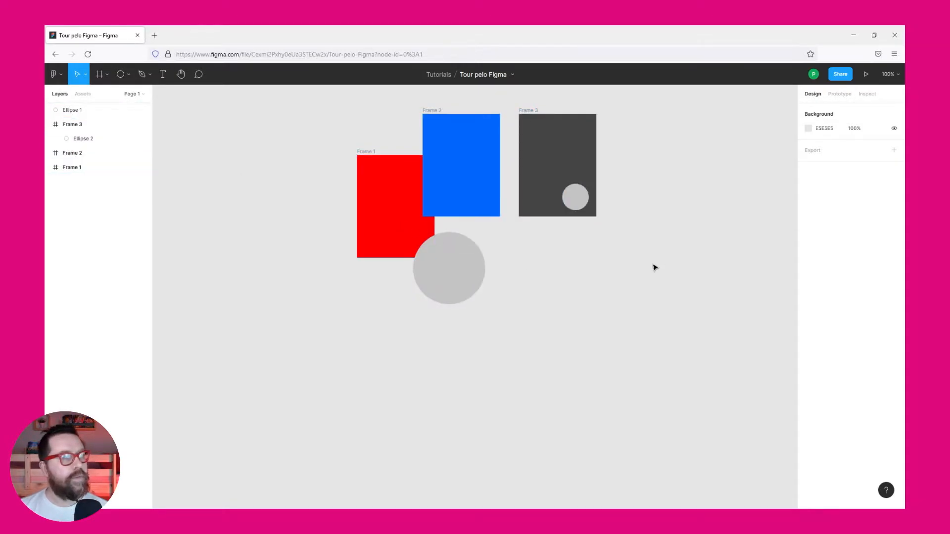
Draw two small circles side by side and a small square beneath them on the empty canvas below the dark gray frame.
{"action": "key", "text": "o"}
{"action": "mouse_move", "coordinate": [581, 304]}
{"action": "left_mouse_down"}
{"action": "mouse_move", "coordinate": [607, 329]}
{"action": "mouse_move", "coordinate": [658, 337]}
{"action": "left_mouse_up"}
{"action": "key", "text": "o"}
{"action": "key", "text": "r"}
{"action": "left_click_drag", "start_coordinate": [587, 341], "coordinate": [610, 363]}
Group the two small circles and the square, and collapse Frame 3 in the layer list.
{"action": "left_click_drag", "start_coordinate": [701, 282], "coordinate": [573, 393]}
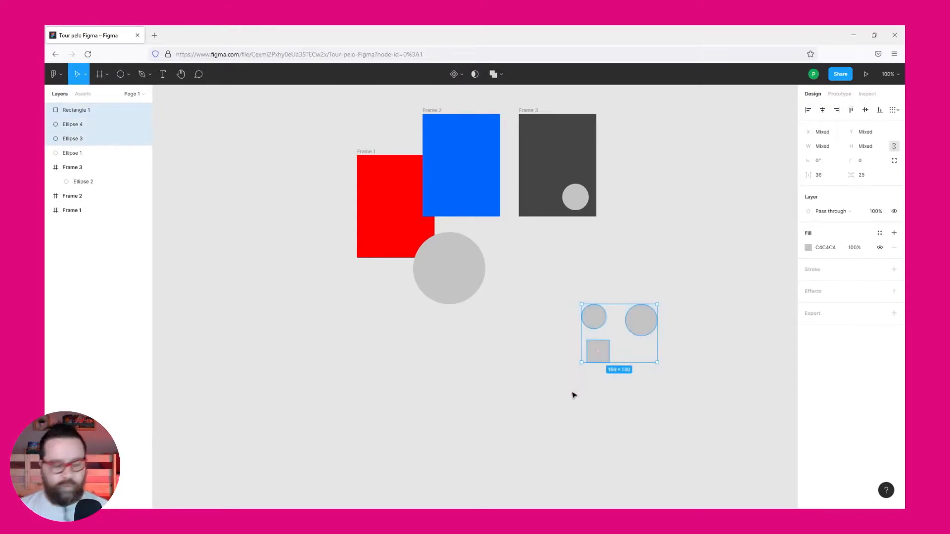
{"action": "key", "text": "ctrl+g"}
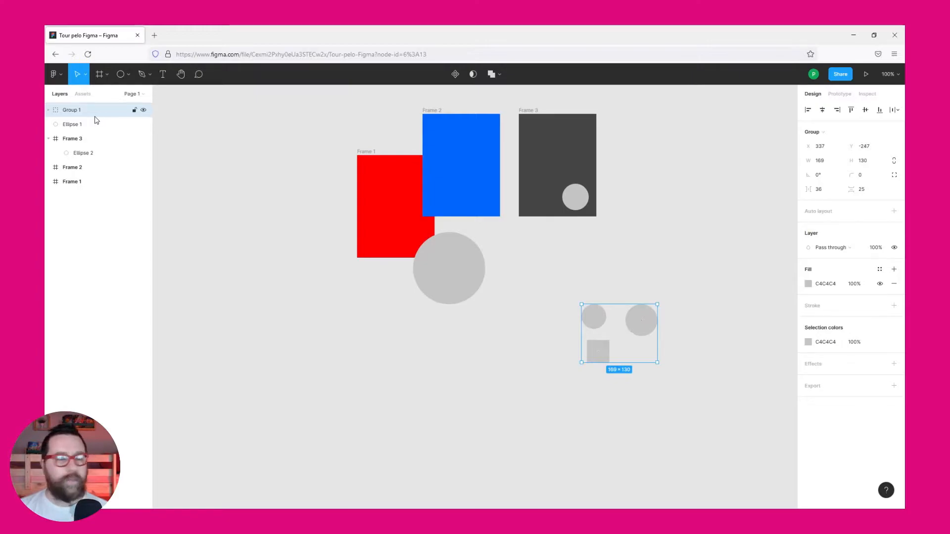
{"action": "left_click", "coordinate": [48, 140]}
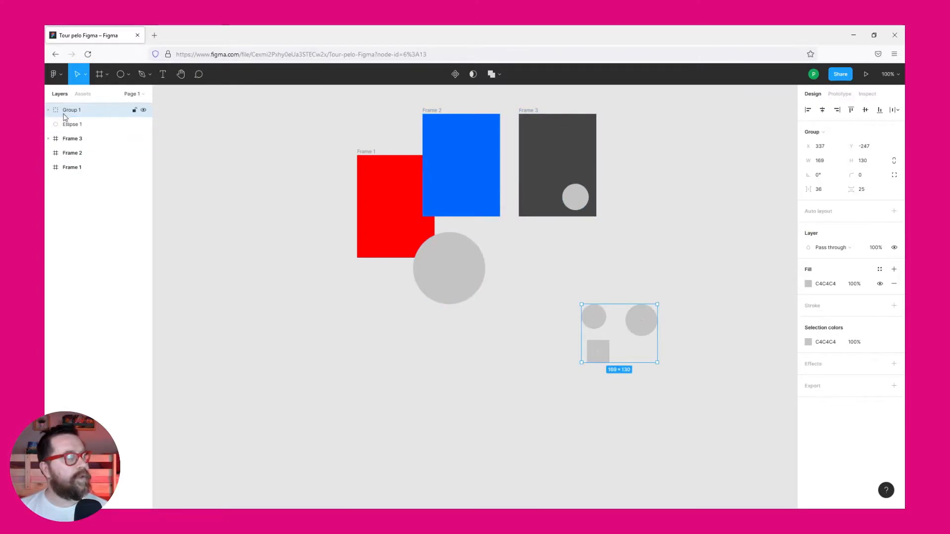
Add the text "oi, sou um texto" on the empty canvas just above the grouped shapes.
{"action": "key", "text": "t"}
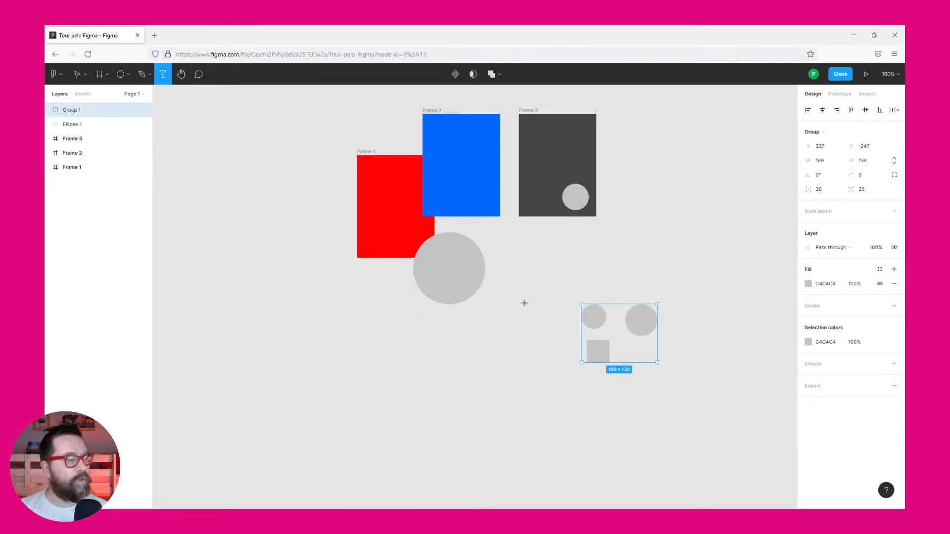
{"action": "left_click", "coordinate": [543, 287]}
{"action": "type", "text": "o"}
{"action": "type", "text": "l"}
{"action": "type", "text": ", sou um texto"}
{"action": "key", "text": "Escape"}
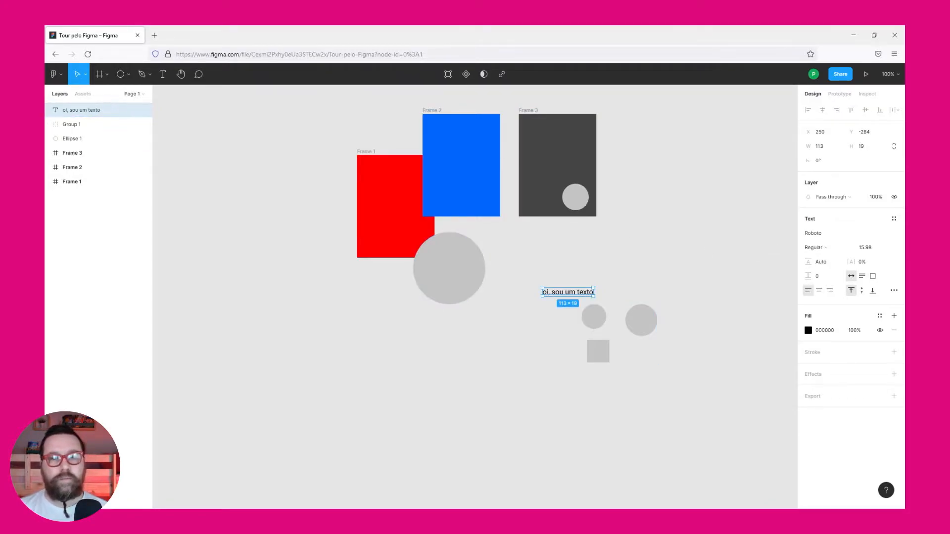
{"action": "left_click", "coordinate": [484, 311]}
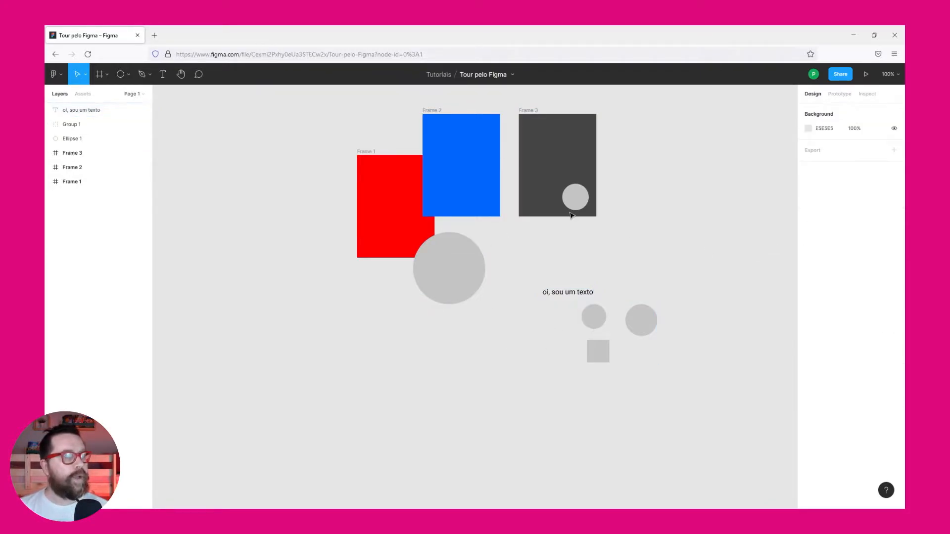
Turn the dark gray Frame 3 into a component.
{"action": "left_click", "coordinate": [482, 179]}
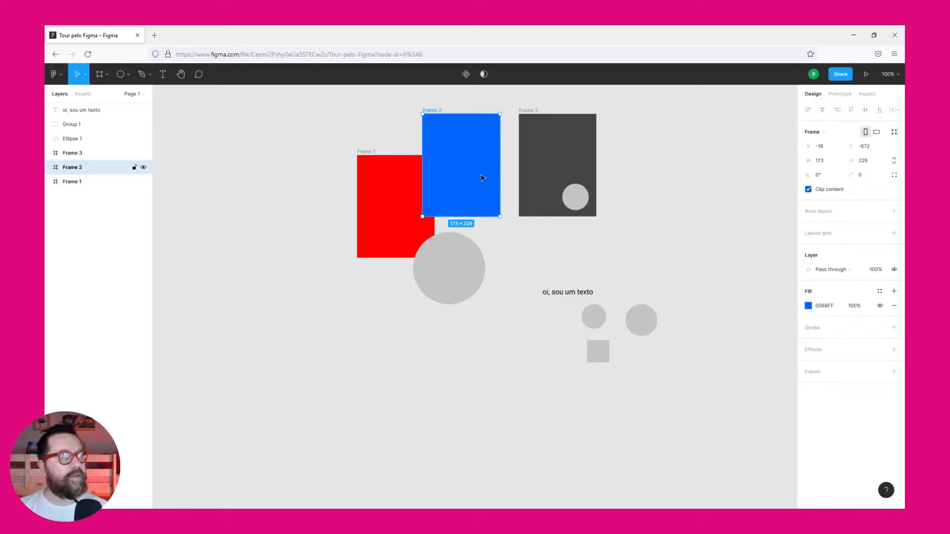
{"action": "left_click", "coordinate": [533, 113]}
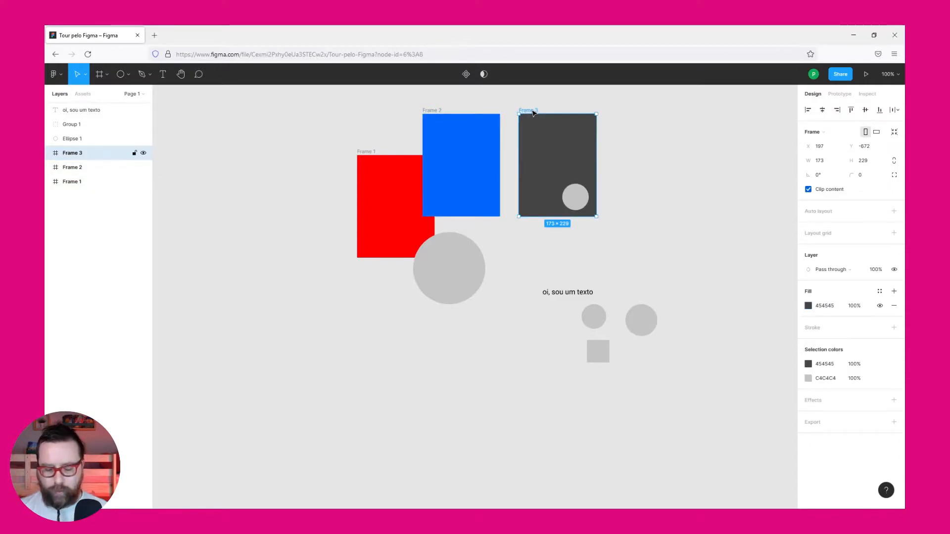
{"action": "key", "text": "ctrl+k"}
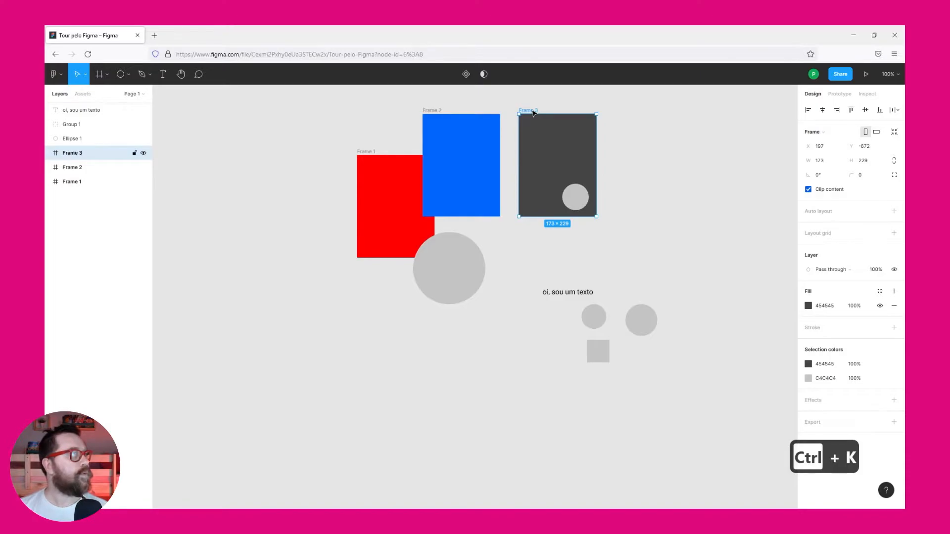
{"action": "key", "text": "ctrl+alt+k"}
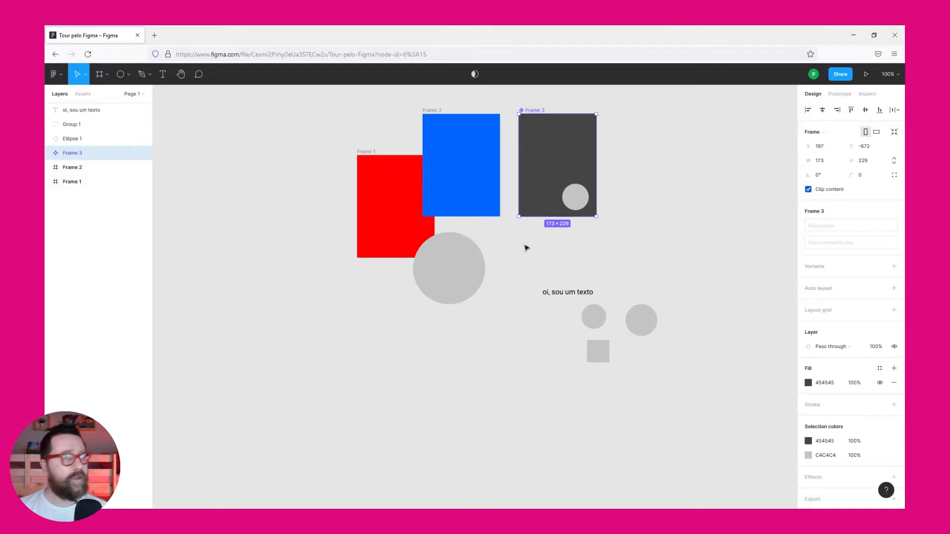
{"action": "scroll", "coordinate": [634, 240], "scroll_direction": "up", "scroll_amount": 1}
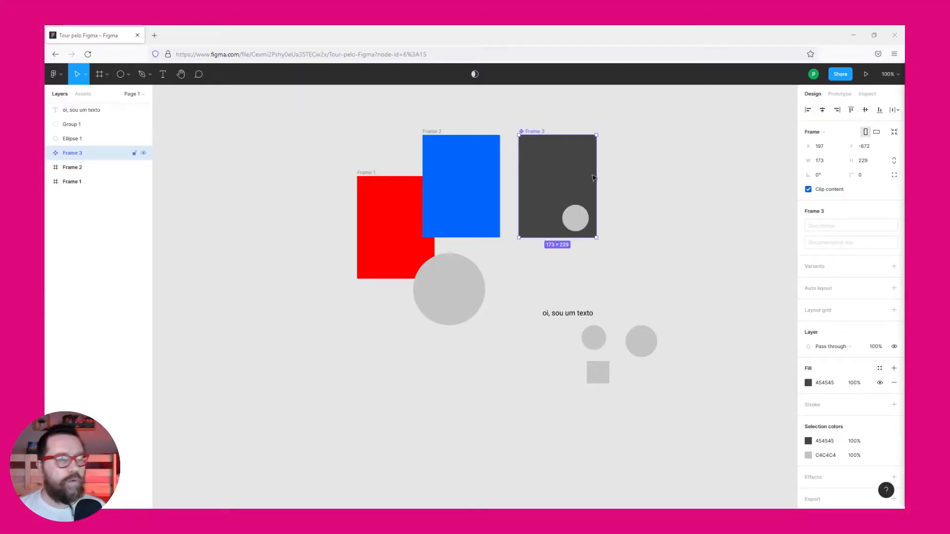
{"action": "left_click", "coordinate": [681, 193]}
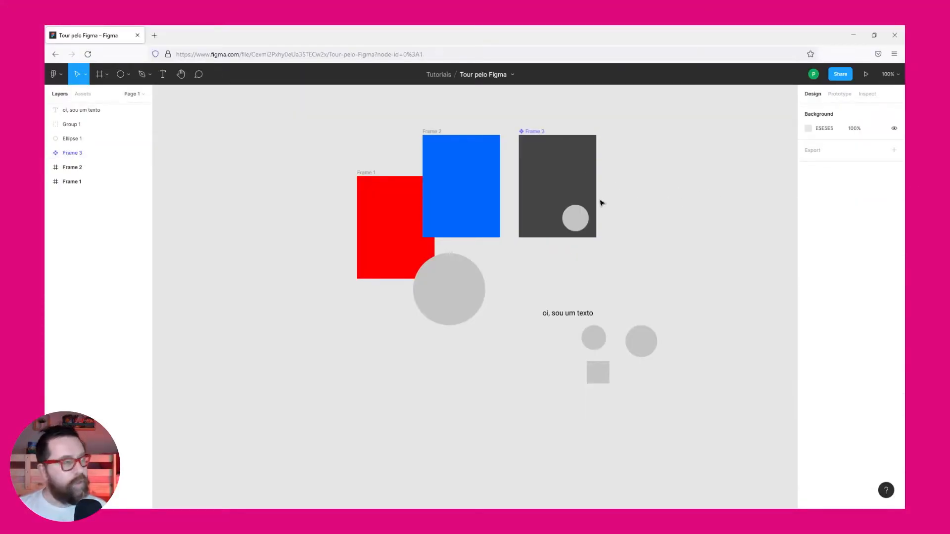
Select all objects on the canvas and tidy them up into a grid.
{"action": "left_click", "coordinate": [575, 226]}
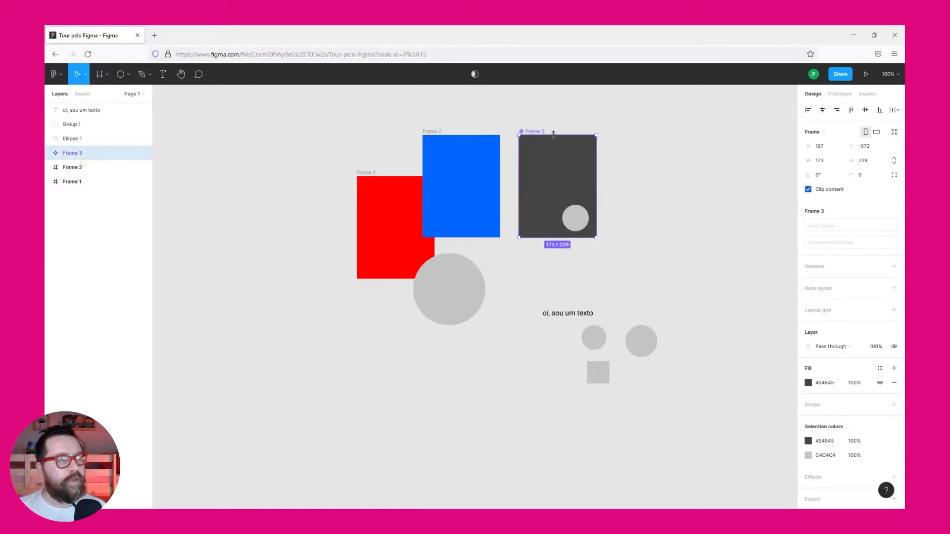
{"action": "left_click", "coordinate": [436, 137]}
{"action": "left_click", "coordinate": [367, 173]}
{"action": "left_click_drag", "start_coordinate": [726, 117], "coordinate": [359, 422]}
{"action": "left_click", "coordinate": [463, 356]}
{"action": "left_click_drag", "start_coordinate": [646, 130], "coordinate": [332, 486]}
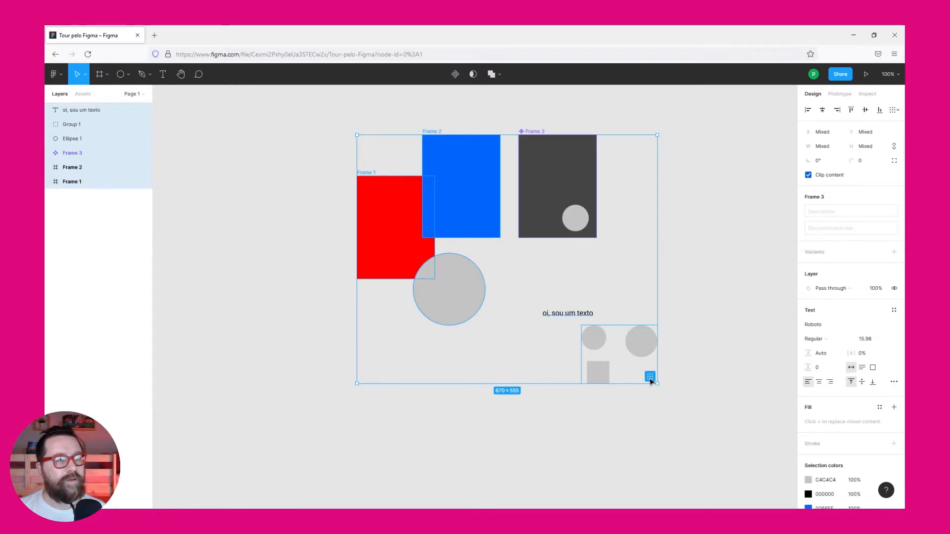
{"action": "left_click", "coordinate": [650, 377]}
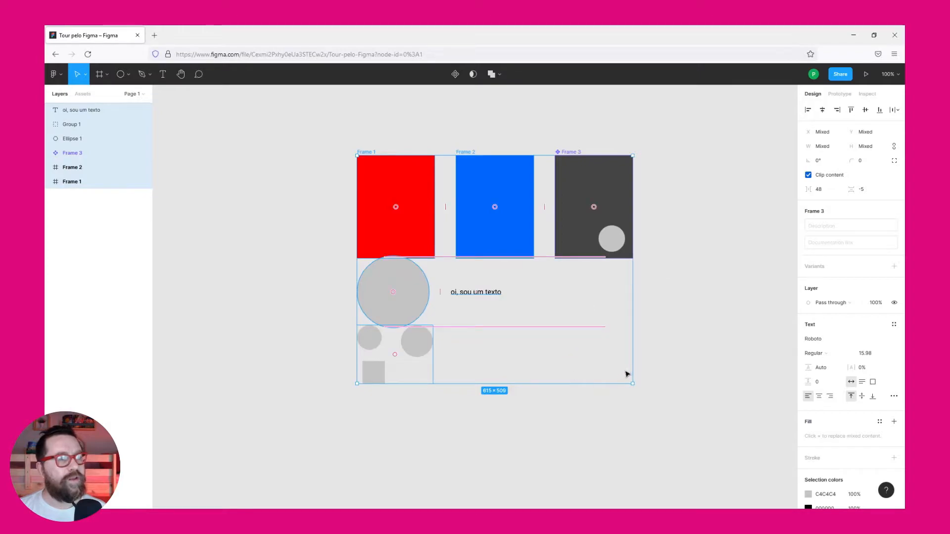
Widen the grid's spacing to 76 horizontally and 58 vertically.
{"action": "left_click_drag", "start_coordinate": [476, 326], "coordinate": [483, 365]}
{"action": "mouse_move", "coordinate": [441, 322]}
{"action": "left_mouse_down"}
{"action": "mouse_move", "coordinate": [472, 321]}
{"action": "mouse_move", "coordinate": [455, 322]}
{"action": "left_mouse_up"}
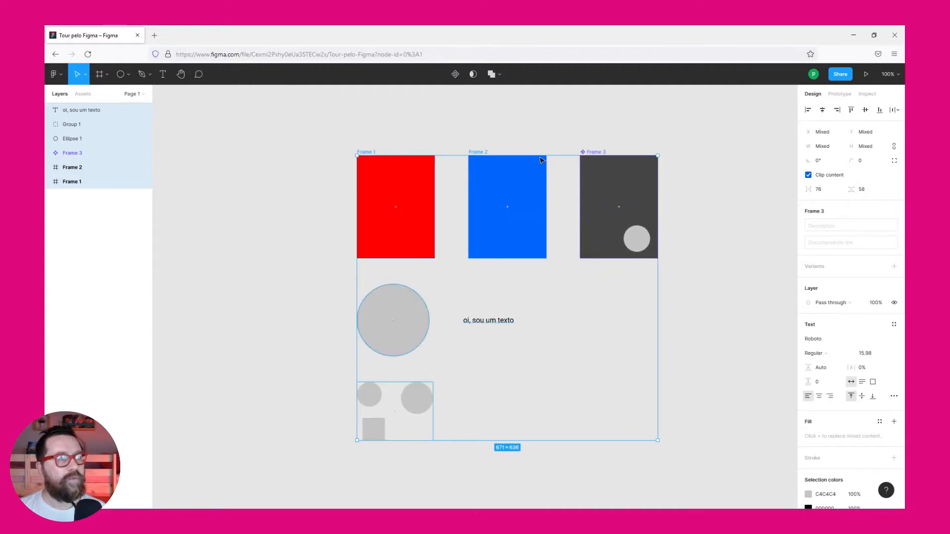
{"action": "left_click", "coordinate": [667, 317]}
{"action": "left_click_drag", "start_coordinate": [712, 171], "coordinate": [373, 448]}
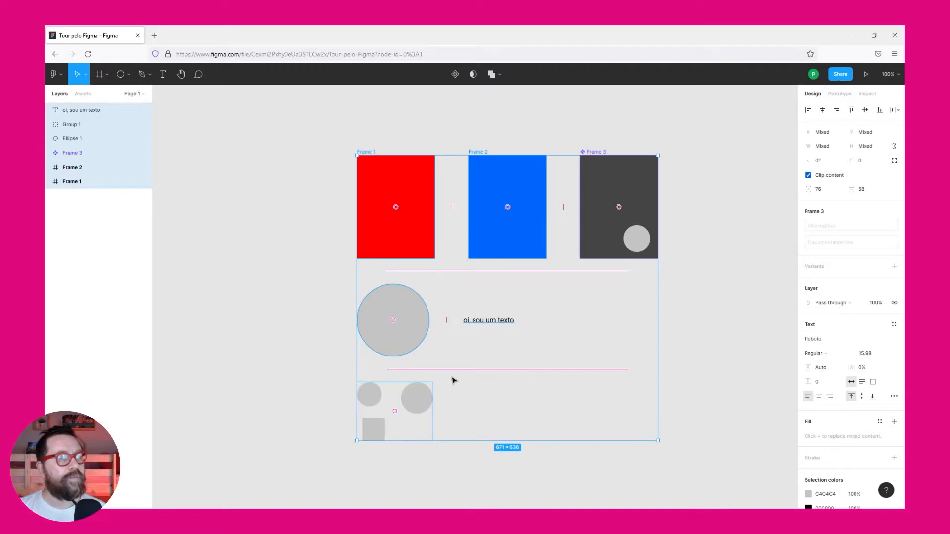
{"action": "left_click", "coordinate": [713, 246]}
Draw a frame of about 330 × 330 below the dark gray component and rename it "app".
{"action": "left_click_drag", "start_coordinate": [720, 201], "coordinate": [642, 199]}
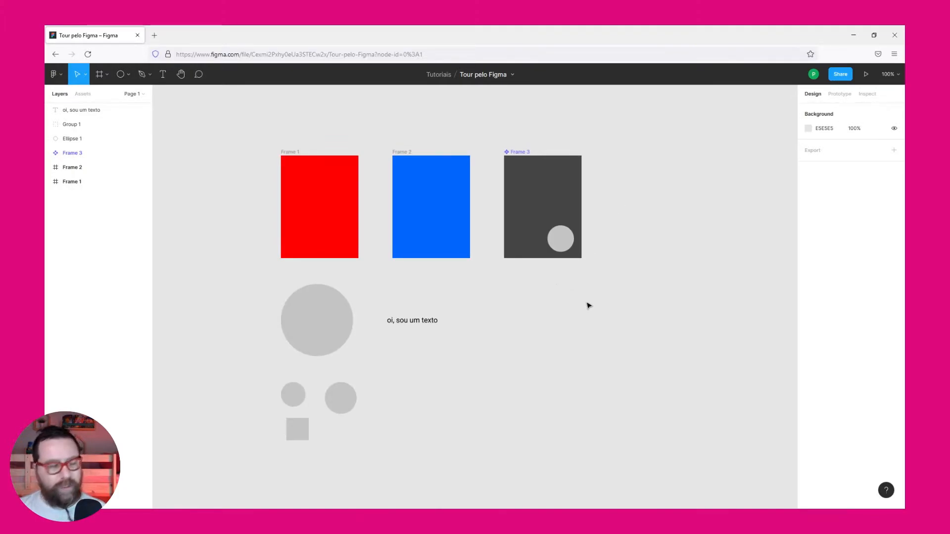
{"action": "key", "text": "f"}
{"action": "left_click_drag", "start_coordinate": [504, 289], "coordinate": [652, 435]}
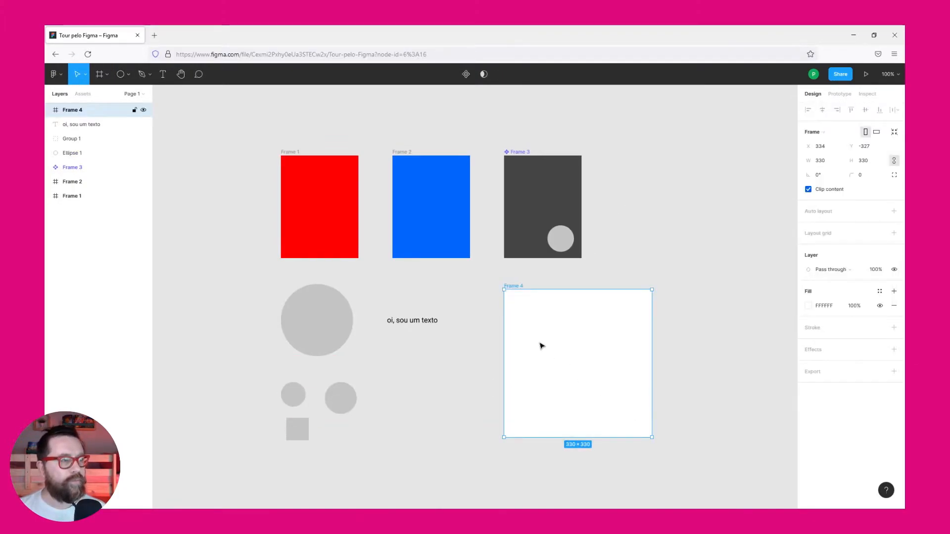
{"action": "double_click", "coordinate": [515, 286]}
{"action": "type", "text": "app"}
{"action": "key", "text": "Return"}
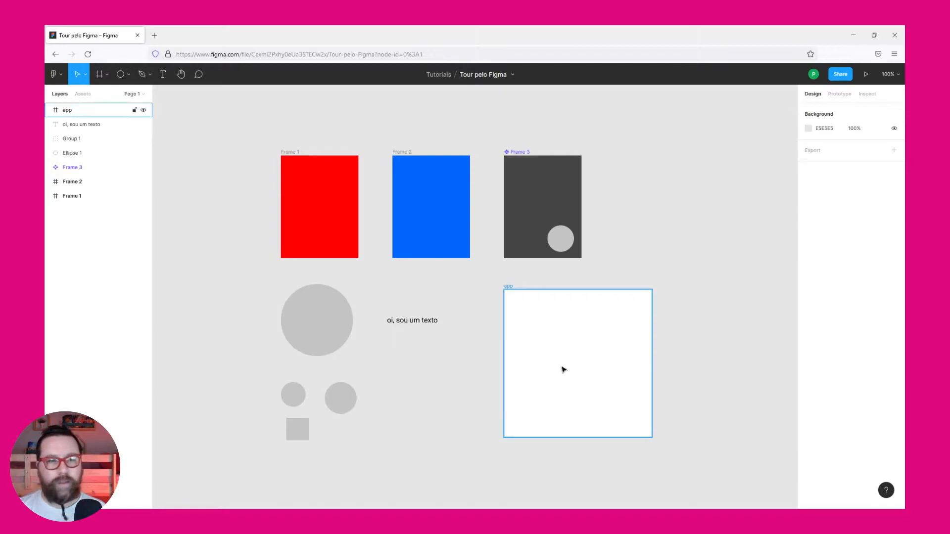
Draw a nested frame inside the app frame, fill it with red D40B0B and enlarge it to about 205 × 187.
{"action": "key", "text": "f"}
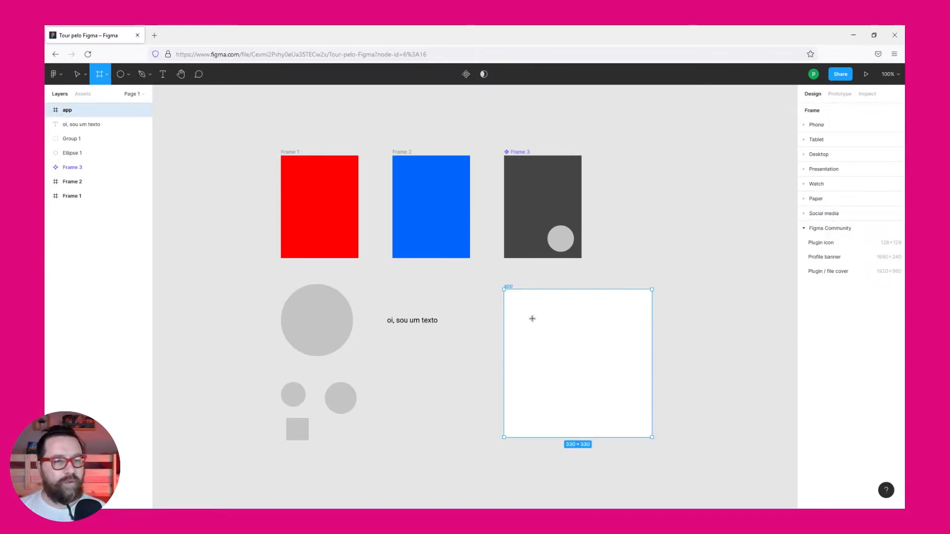
{"action": "left_click_drag", "start_coordinate": [533, 319], "coordinate": [589, 371]}
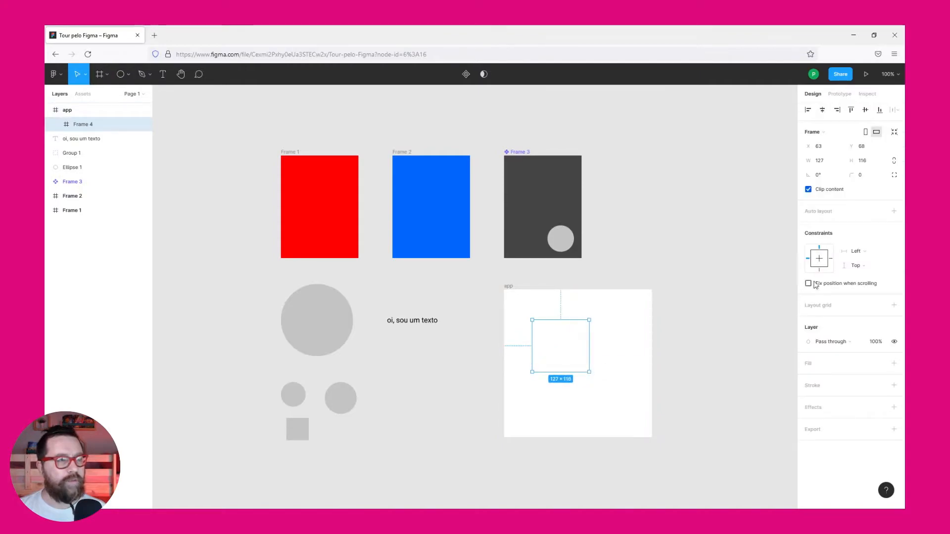
{"action": "left_click", "coordinate": [894, 364]}
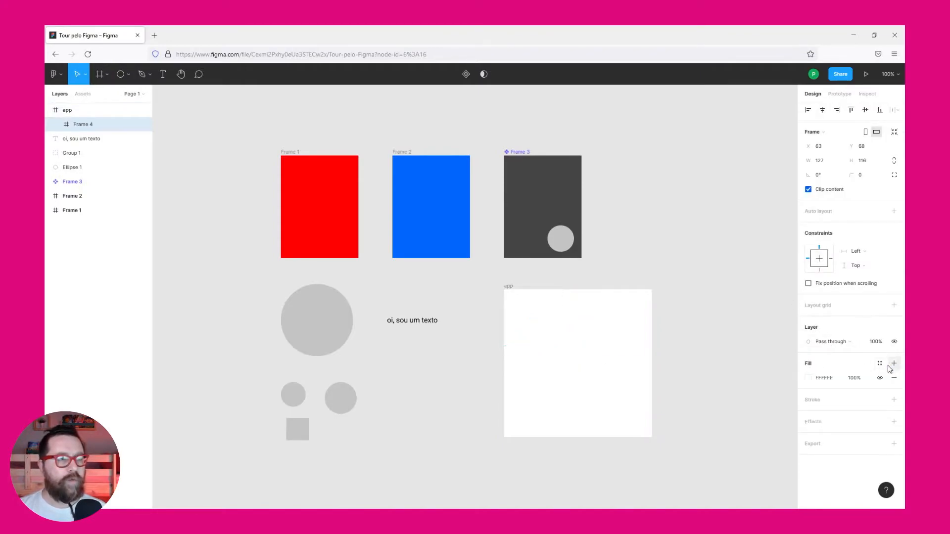
{"action": "left_click", "coordinate": [809, 379]}
{"action": "left_click", "coordinate": [792, 302]}
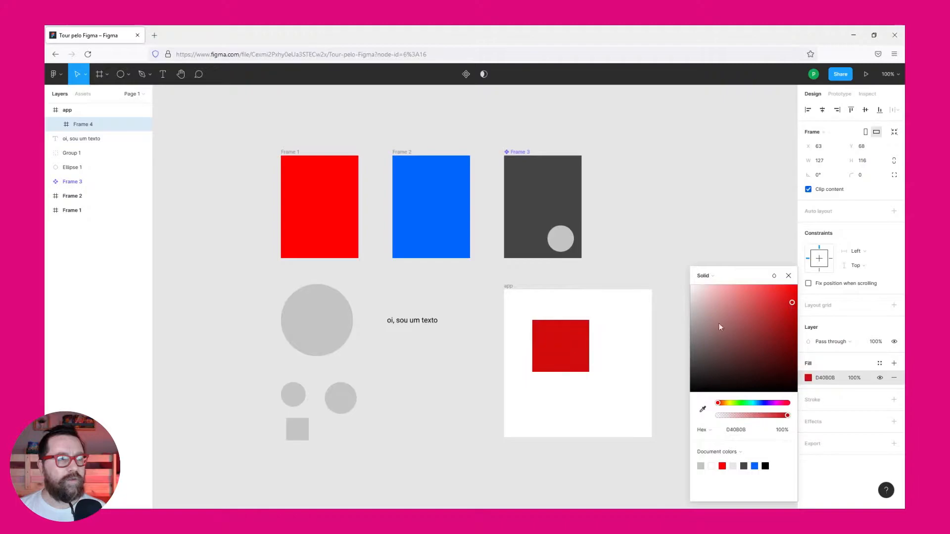
{"action": "left_click_drag", "start_coordinate": [589, 371], "coordinate": [624, 404]}
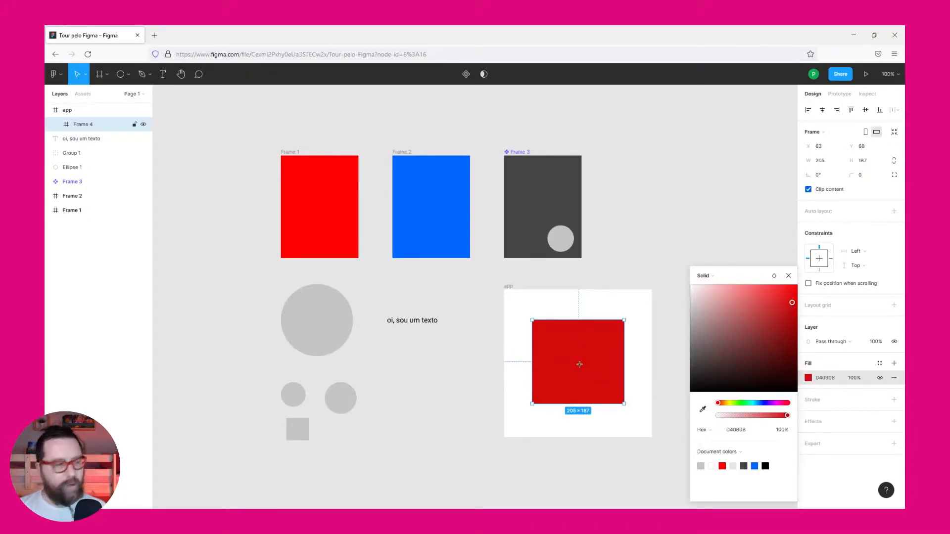
Draw a frame of about 64 × 64 in the red frame's upper-left area and fill it with black 000000.
{"action": "key", "text": "f"}
{"action": "mouse_move", "coordinate": [547, 334]}
{"action": "left_mouse_down"}
{"action": "mouse_move", "coordinate": [575, 362]}
{"action": "mouse_move", "coordinate": [562, 353]}
{"action": "left_mouse_up"}
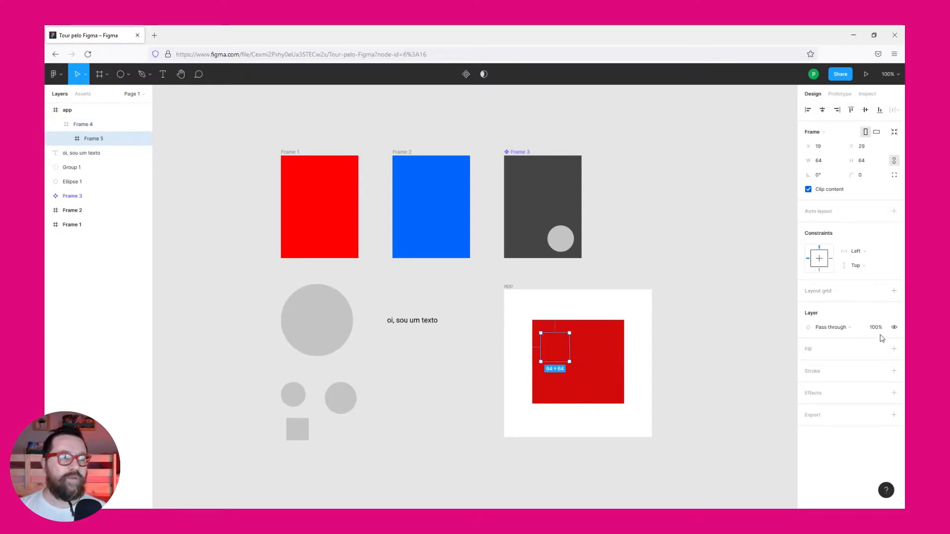
{"action": "left_click", "coordinate": [894, 349]}
{"action": "left_click", "coordinate": [809, 364]}
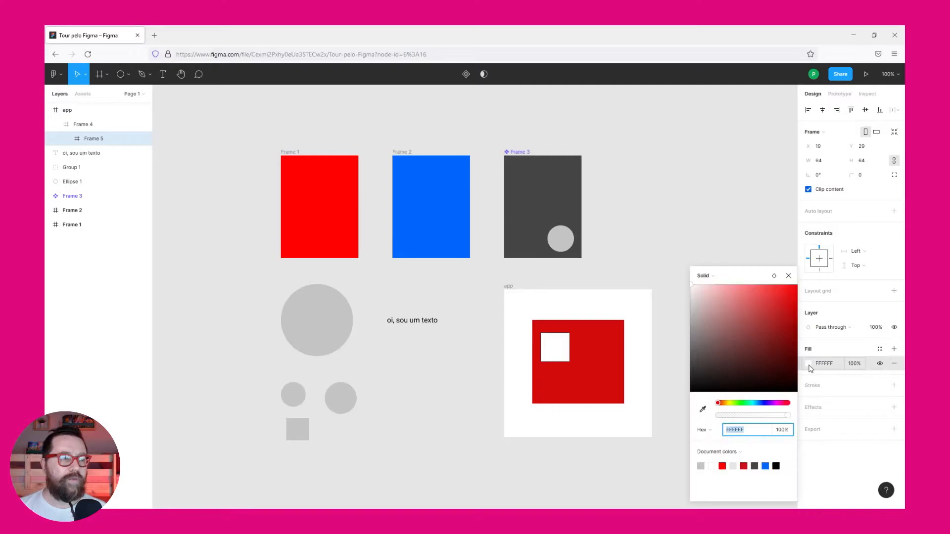
{"action": "left_click_drag", "start_coordinate": [756, 345], "coordinate": [647, 383]}
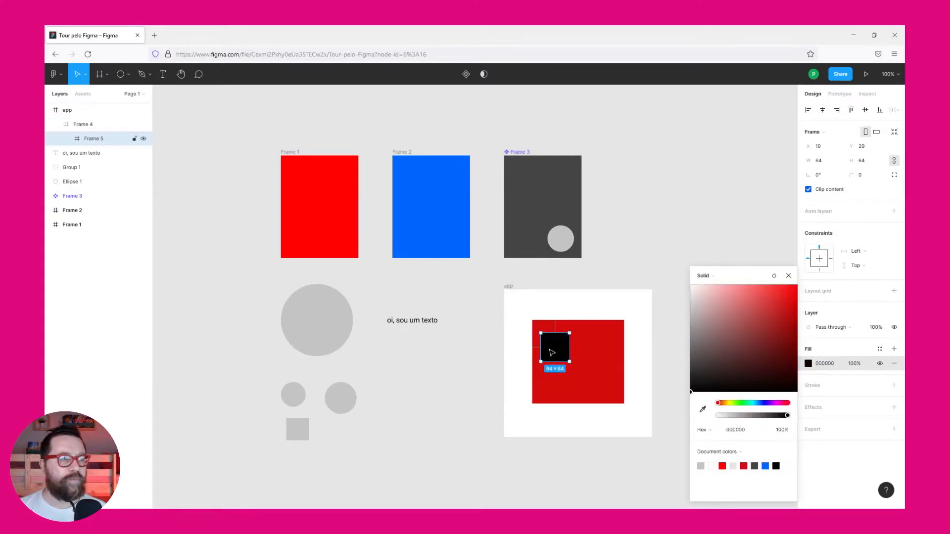
Duplicate the black frame to form a two-by-two arrangement inside the red frame.
{"action": "left_click_drag", "start_coordinate": [555, 352], "coordinate": [615, 392]}
{"action": "left_click", "coordinate": [563, 357], "text": "shift"}
{"action": "key", "text": "ctrl+z"}
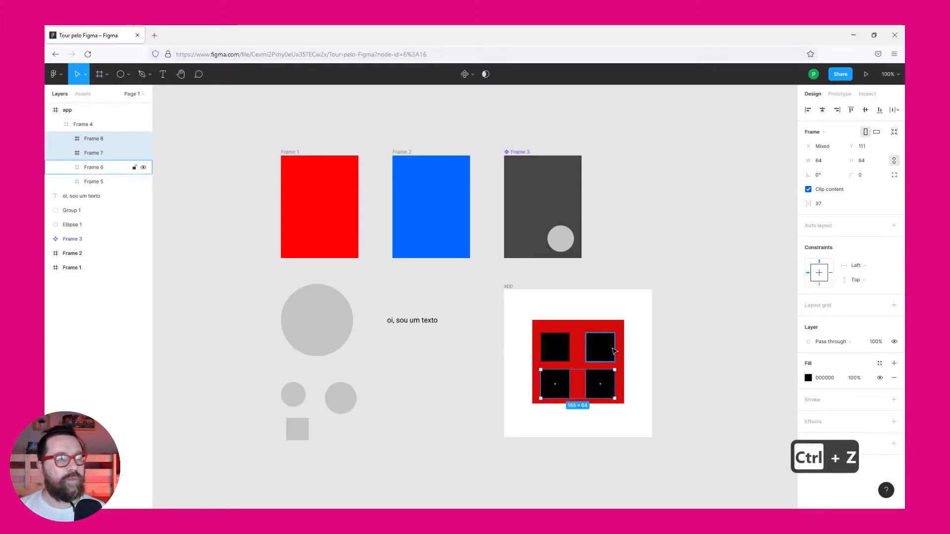
{"action": "left_click", "coordinate": [570, 353]}
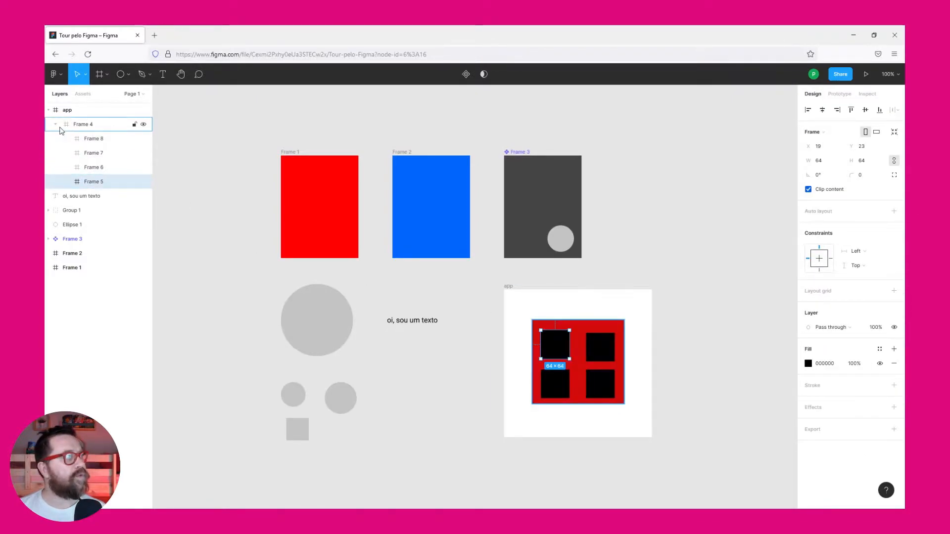
Draw a circle of about 20 × 20 inside the upper-left black frame.
{"action": "left_click", "coordinate": [92, 139]}
{"action": "left_click", "coordinate": [92, 152]}
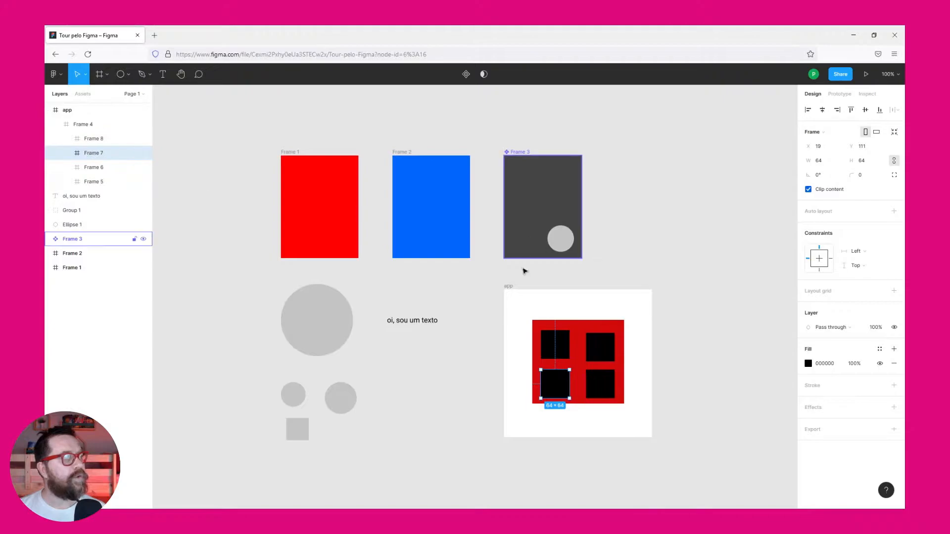
{"action": "left_click", "coordinate": [560, 340]}
{"action": "key", "text": "o"}
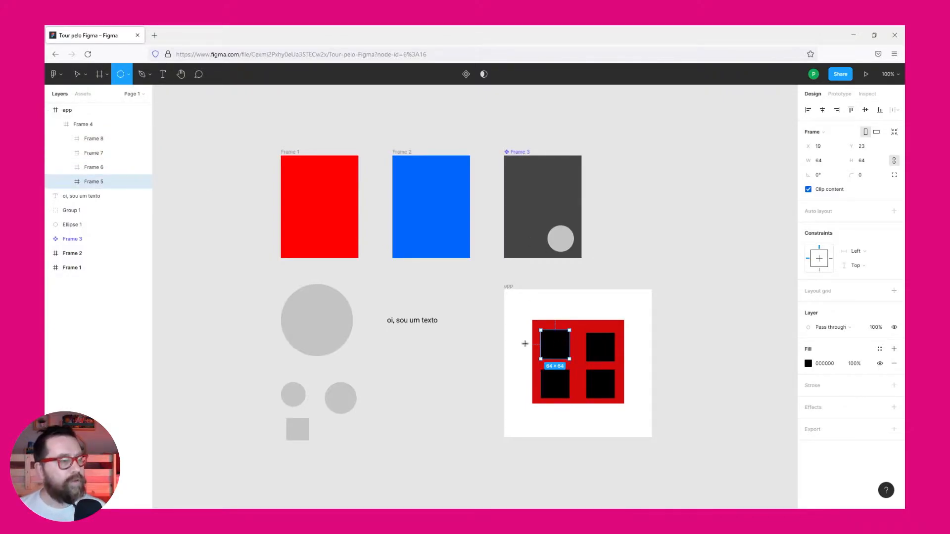
{"action": "left_click_drag", "start_coordinate": [550, 342], "coordinate": [559, 352]}
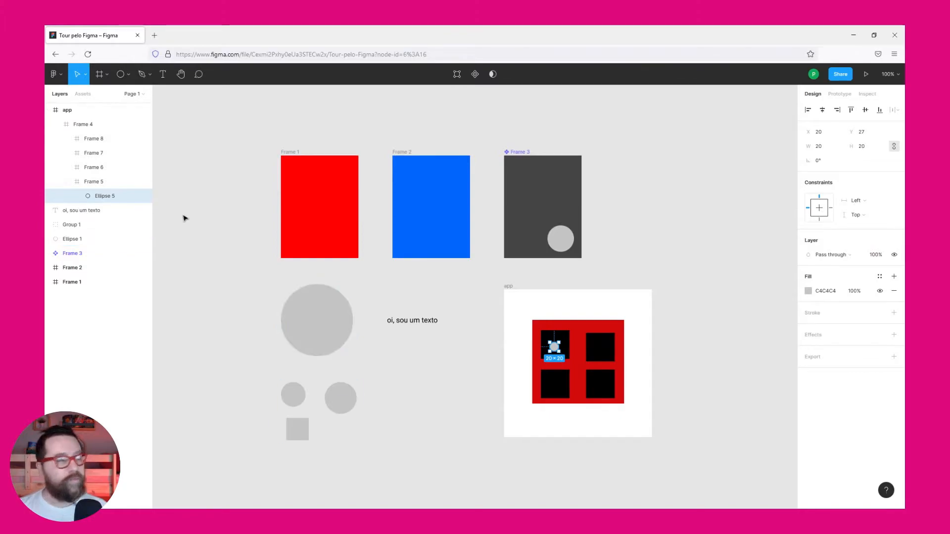
Expand Group 1 in the layer list and compare how the group, the app frame and the Frame 3 component are listed.
{"action": "left_click", "coordinate": [48, 225]}
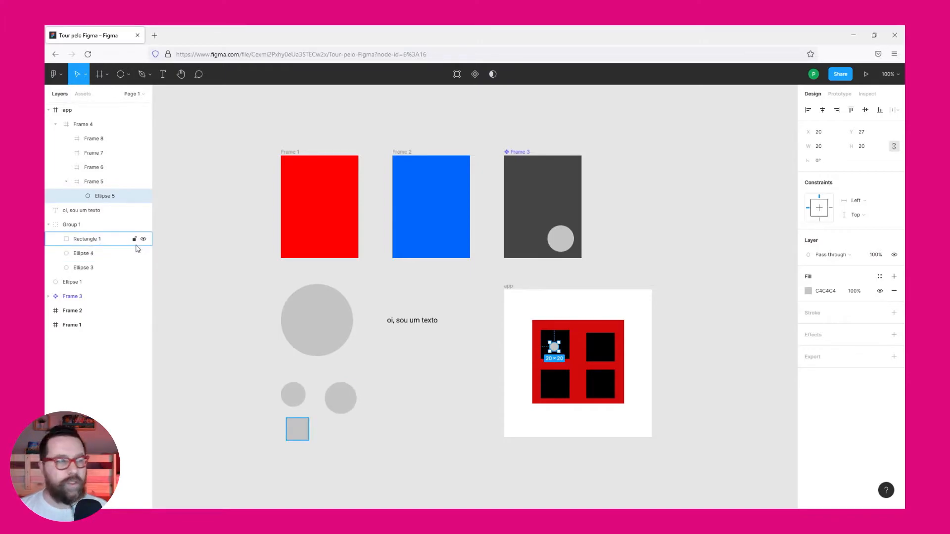
{"action": "left_click", "coordinate": [295, 400]}
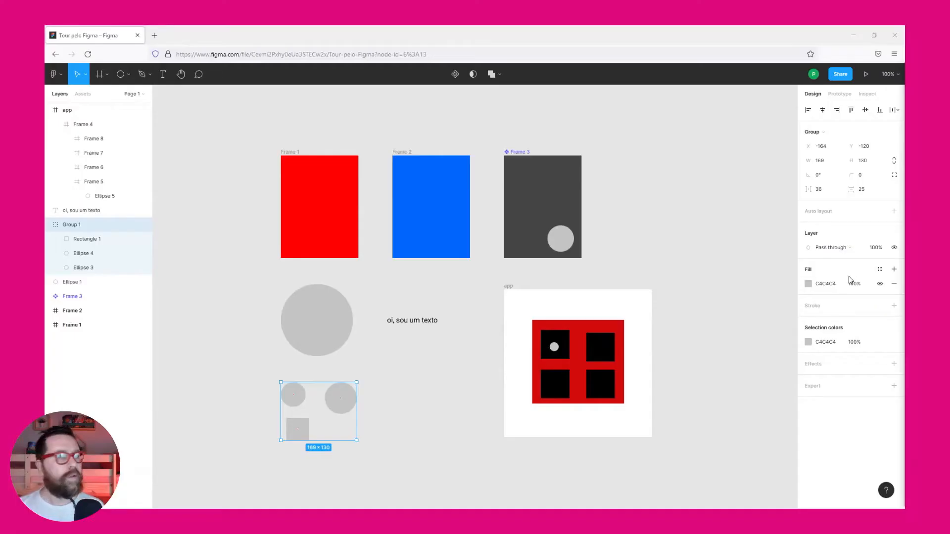
{"action": "left_click", "coordinate": [650, 229]}
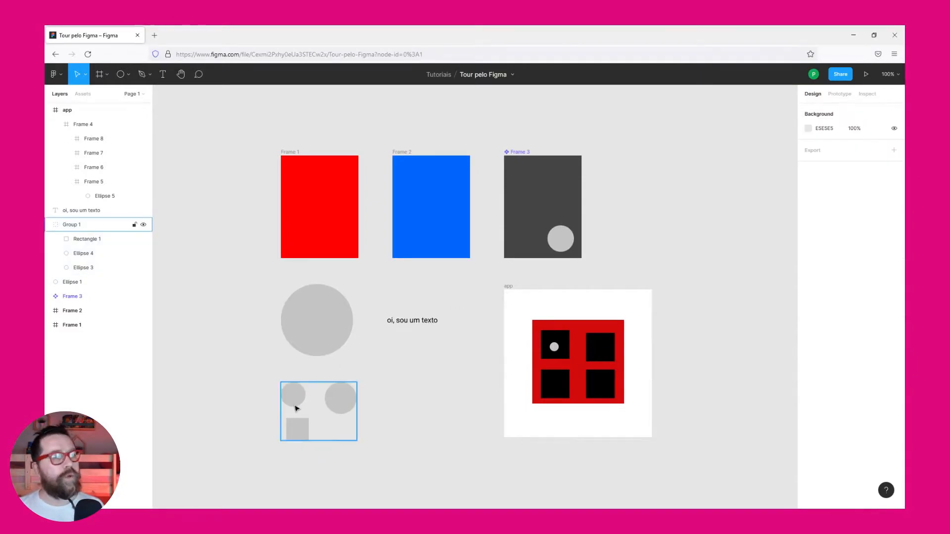
{"action": "left_click", "coordinate": [509, 287]}
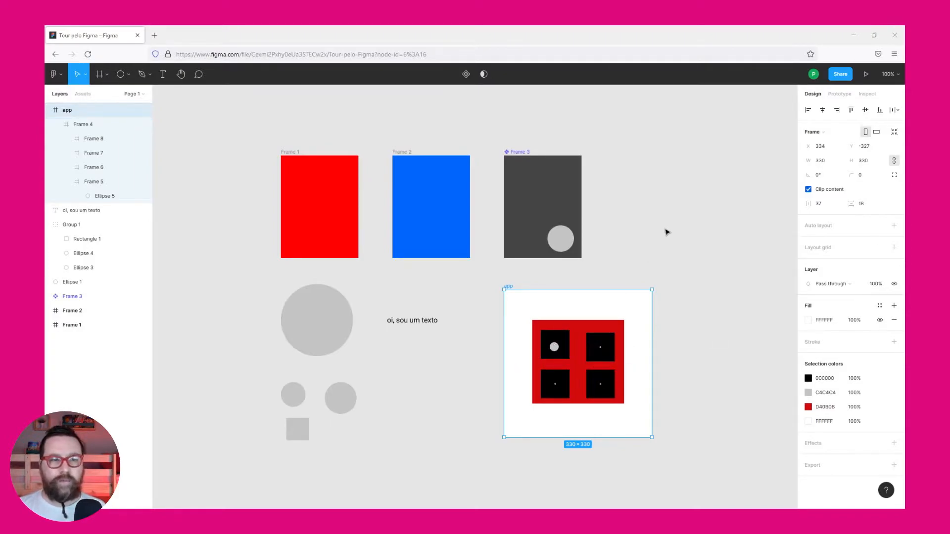
{"action": "left_click", "coordinate": [569, 198]}
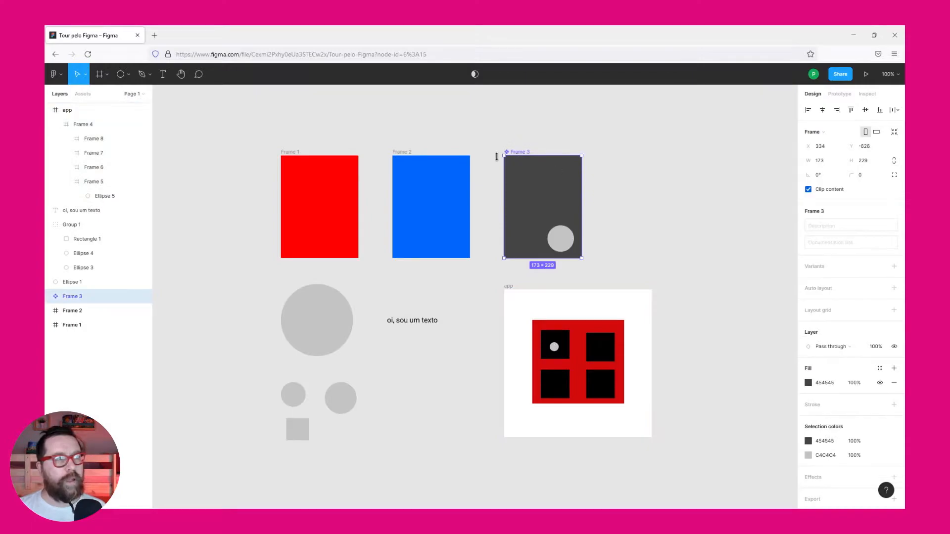
Select Frame 2 and the app frame on the canvas to compare how each is highlighted in the layer list.
{"action": "left_click", "coordinate": [395, 192]}
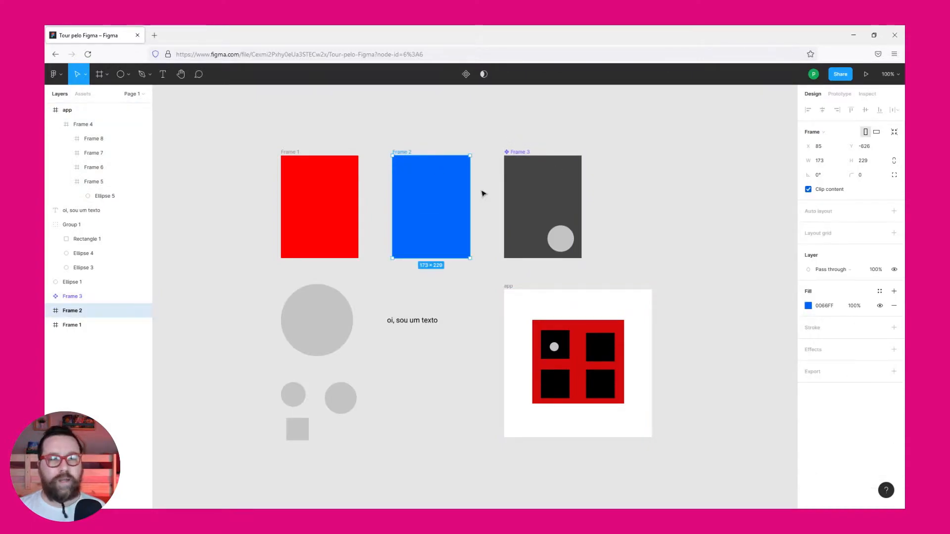
{"action": "left_click", "coordinate": [519, 292]}
{"action": "left_click", "coordinate": [515, 292]}
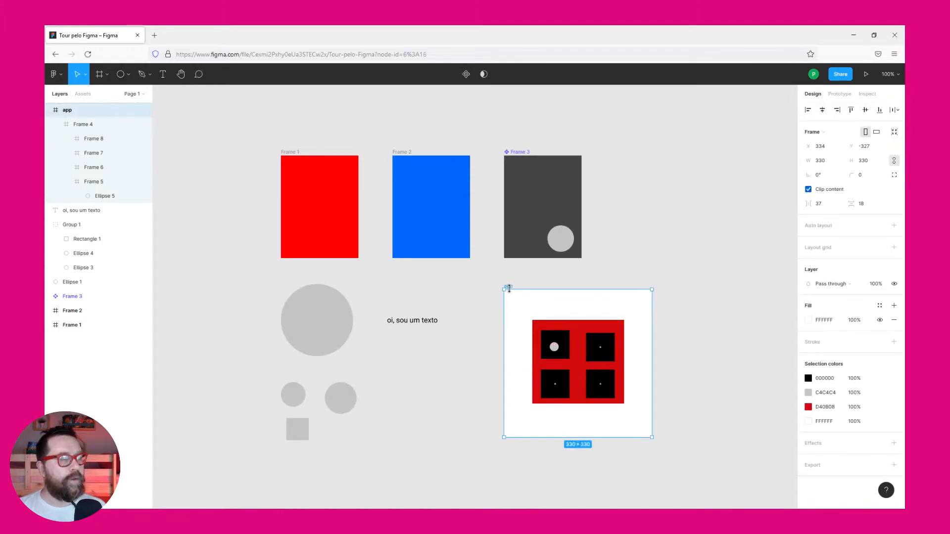
{"action": "left_click", "coordinate": [598, 271]}
{"action": "left_click_drag", "start_coordinate": [708, 270], "coordinate": [473, 492]}
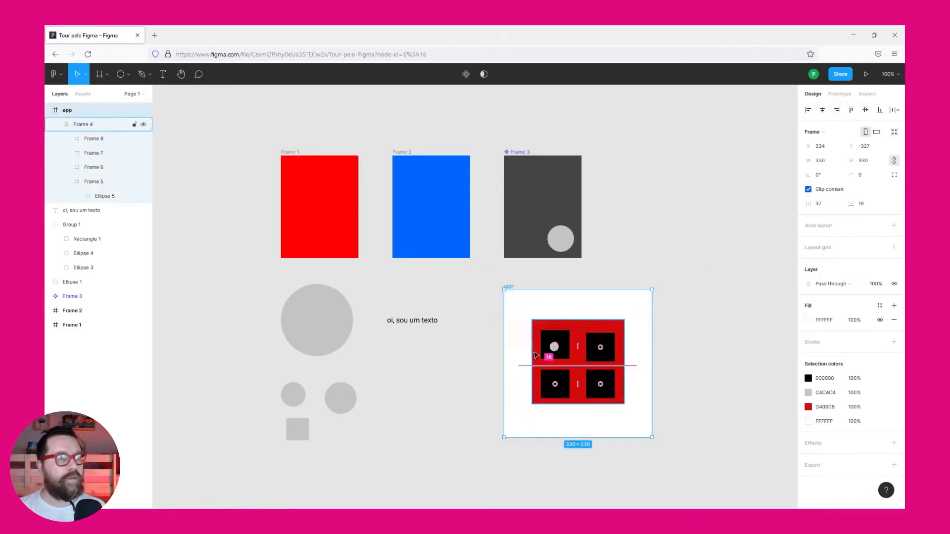
{"action": "left_click", "coordinate": [690, 223]}
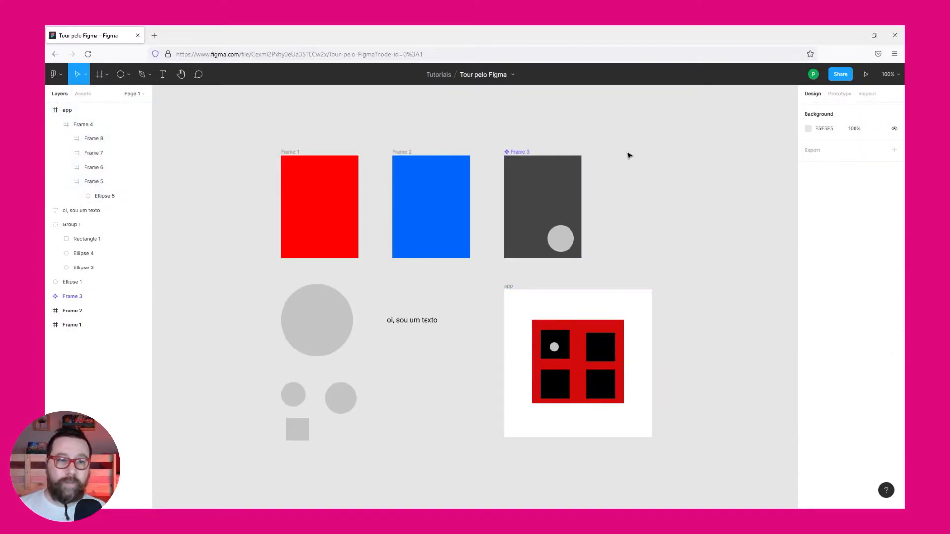
Move the app frame up to Y -339, aligning its top edge with the top of the large circle.
{"action": "left_click", "coordinate": [73, 111]}
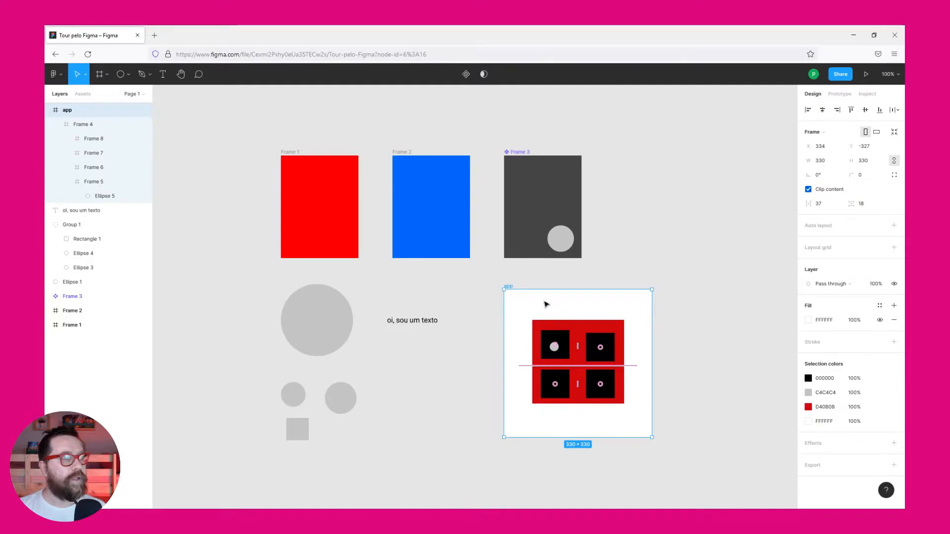
{"action": "mouse_move", "coordinate": [543, 304]}
{"action": "left_mouse_down"}
{"action": "mouse_move", "coordinate": [579, 293]}
{"action": "mouse_move", "coordinate": [532, 303]}
{"action": "mouse_move", "coordinate": [574, 299]}
{"action": "mouse_move", "coordinate": [576, 317]}
{"action": "mouse_move", "coordinate": [556, 318]}
{"action": "mouse_move", "coordinate": [547, 293]}
{"action": "left_mouse_up"}
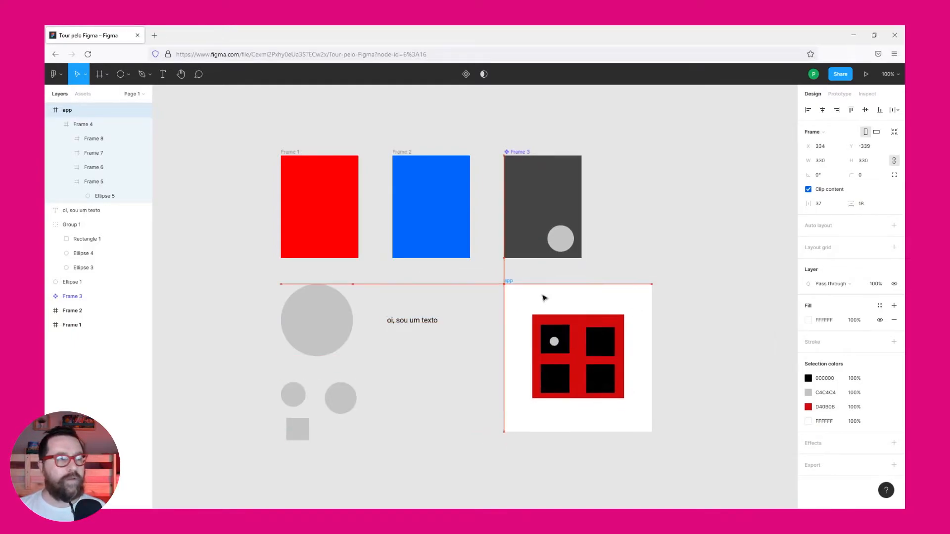
{"action": "left_click", "coordinate": [678, 290]}
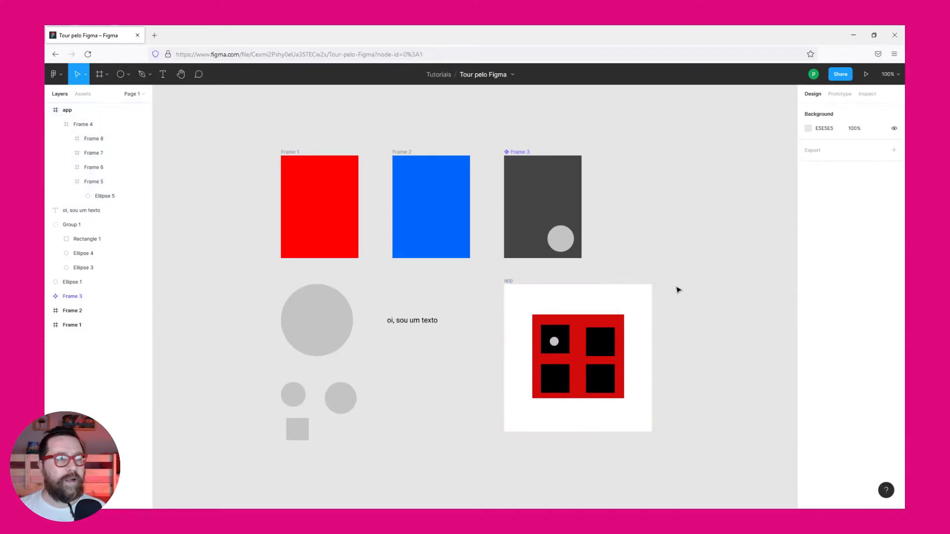
Inspect Group 1 and expand the Frame 3 component in the layer list to show its nested ellipse.
{"action": "left_click", "coordinate": [83, 228]}
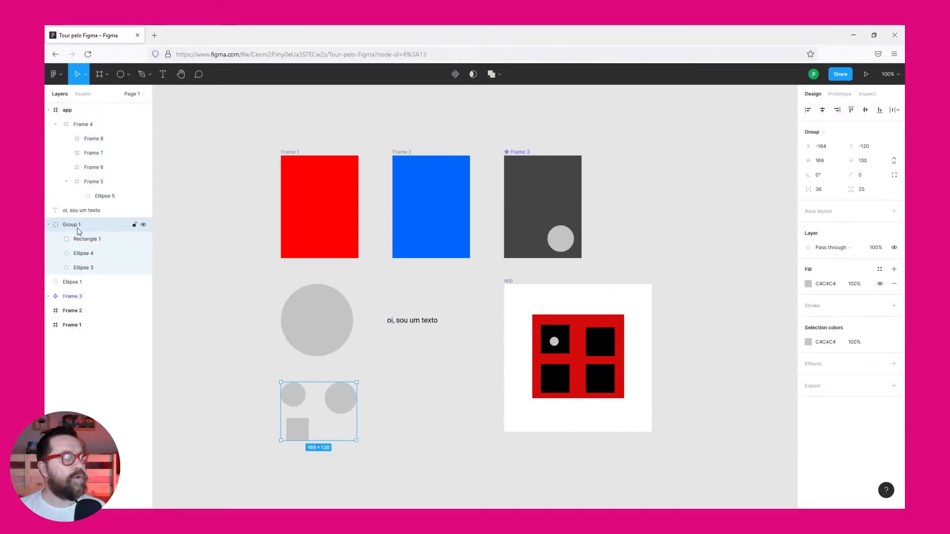
{"action": "left_click", "coordinate": [74, 296]}
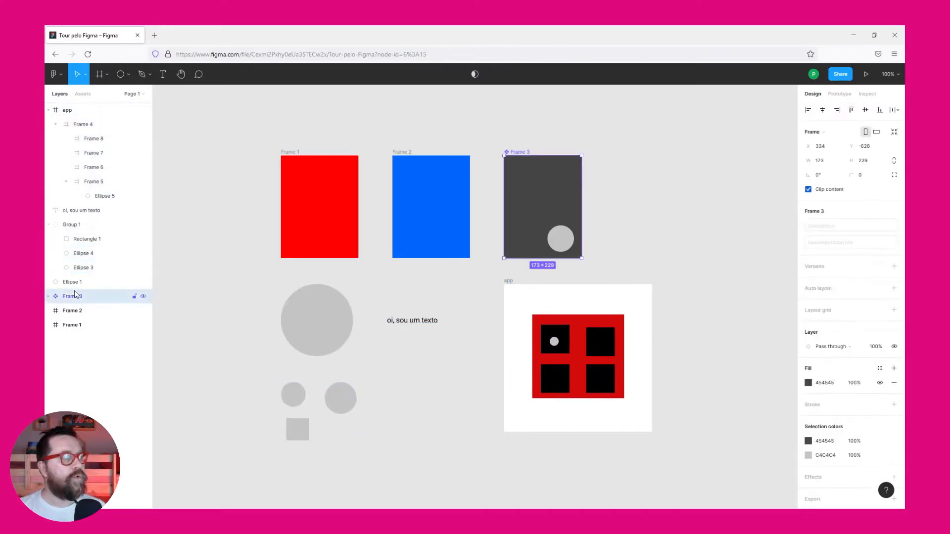
{"action": "left_click", "coordinate": [48, 298]}
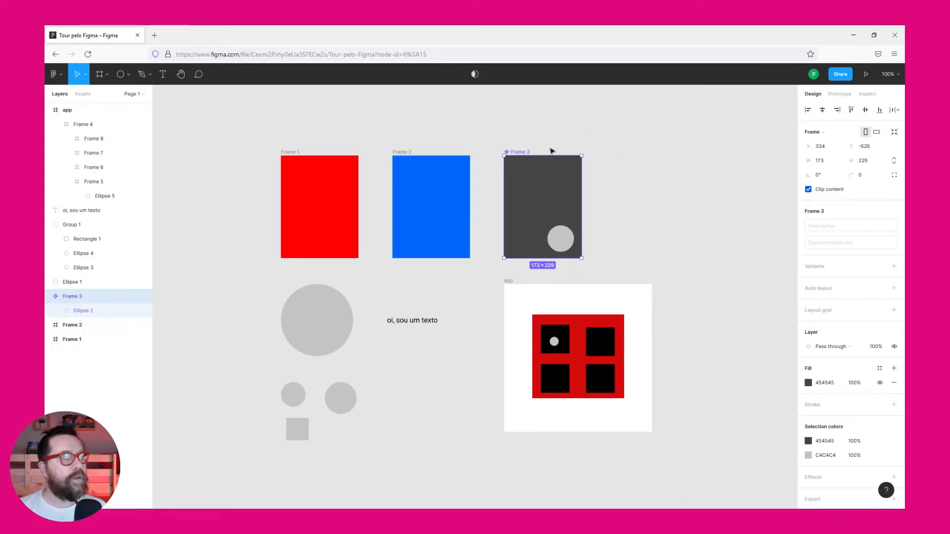
{"action": "left_click", "coordinate": [682, 154]}
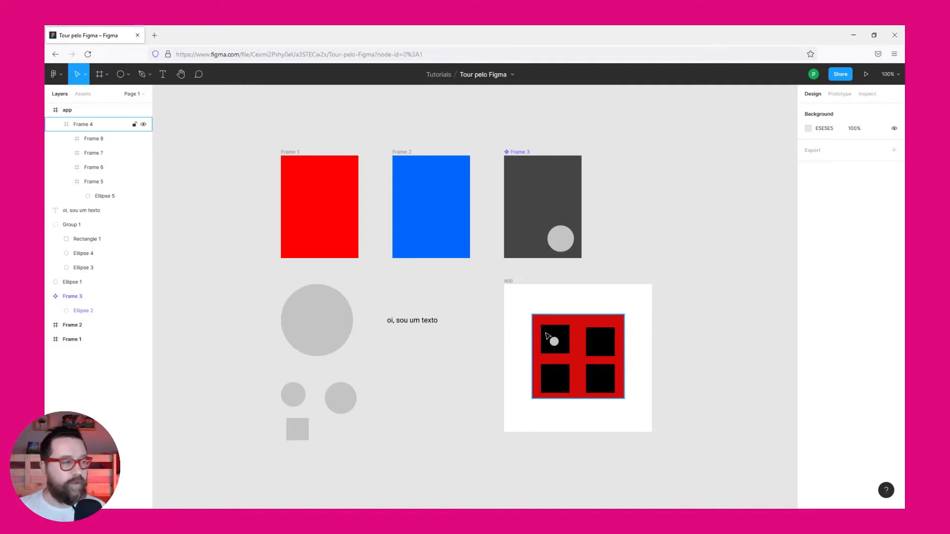
Examine the app frame's nesting by selecting level by level through the red frame and upper-left black frame to the small circle.
{"action": "left_click", "coordinate": [584, 325]}
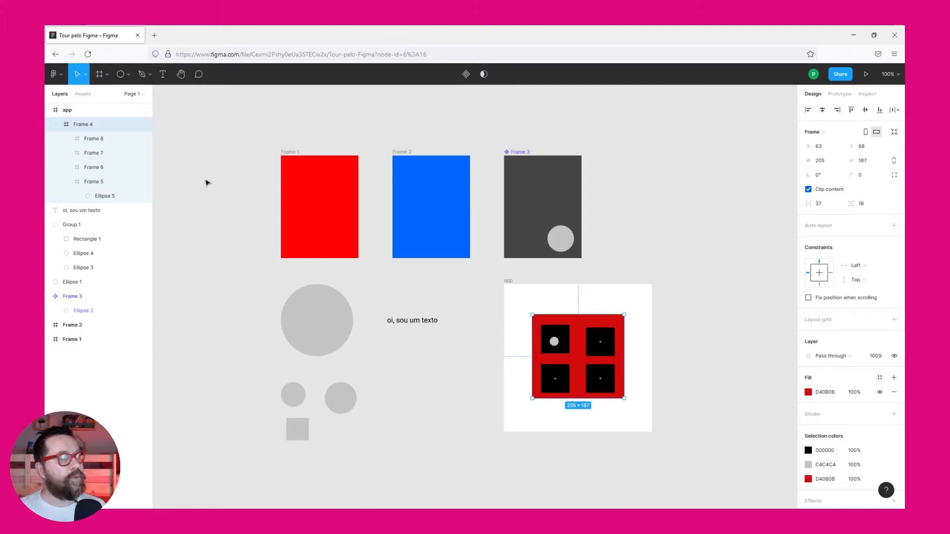
{"action": "left_click", "coordinate": [558, 347]}
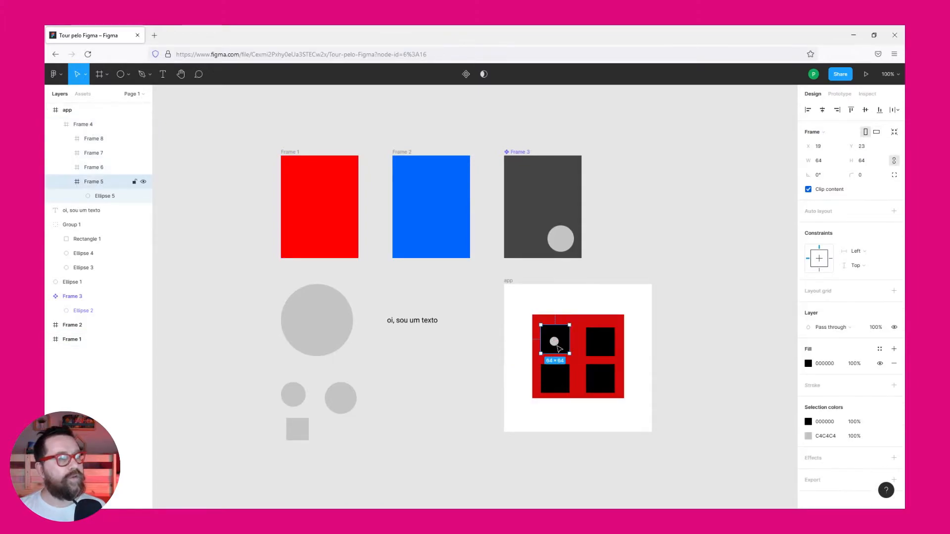
{"action": "left_click", "coordinate": [557, 348]}
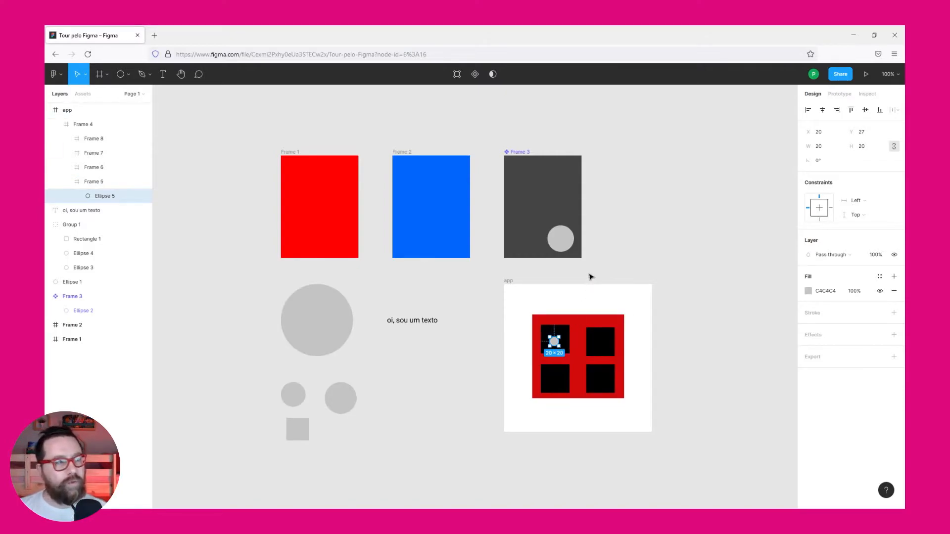
{"action": "left_click", "coordinate": [539, 277]}
{"action": "left_click", "coordinate": [512, 284]}
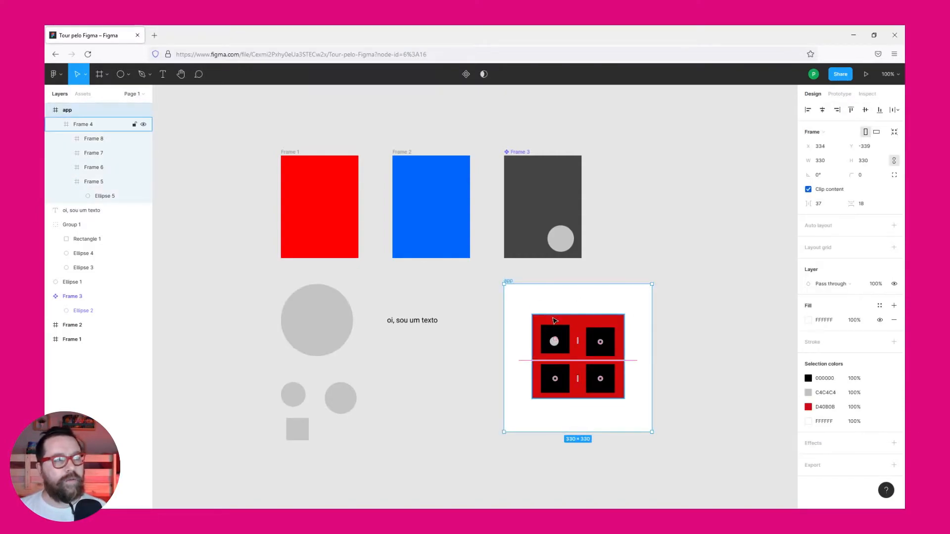
{"action": "left_click", "coordinate": [555, 323]}
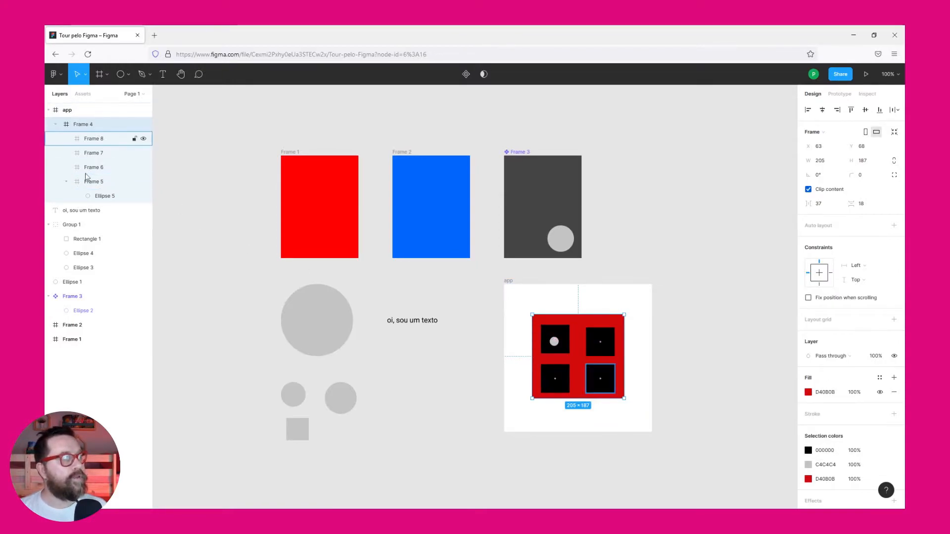
{"action": "left_click", "coordinate": [564, 337]}
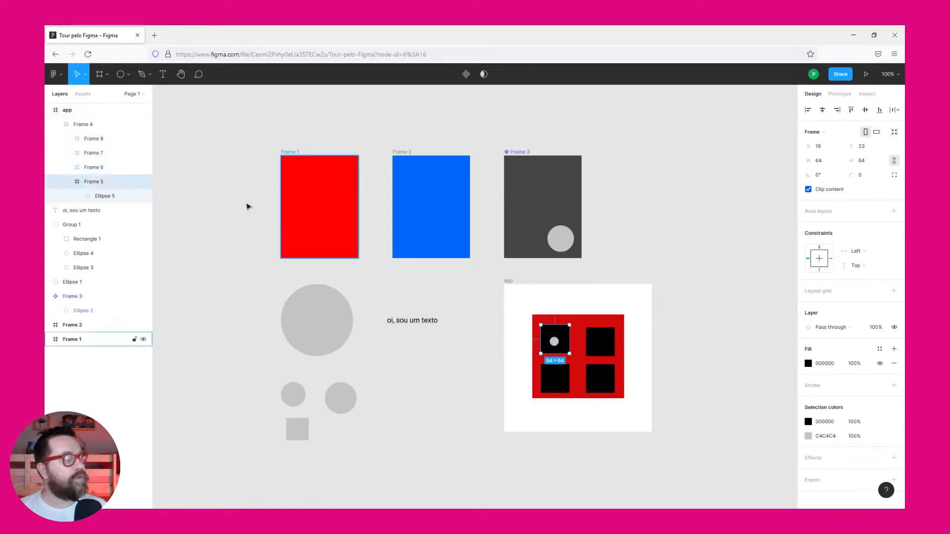
{"action": "left_click", "coordinate": [554, 341]}
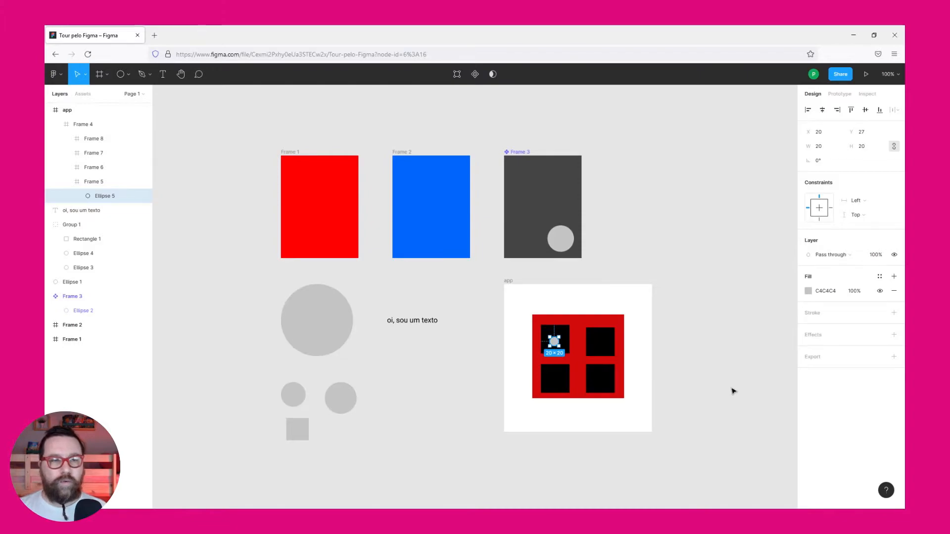
{"action": "left_click", "coordinate": [719, 282]}
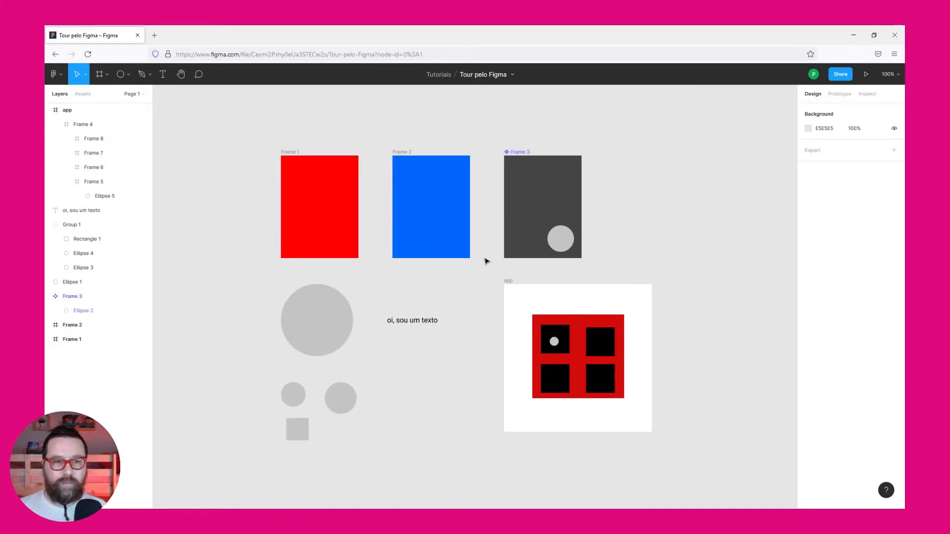
Select the upper-left circle and the square inside Group 1 to examine their entries in the layer list.
{"action": "left_click", "coordinate": [509, 282]}
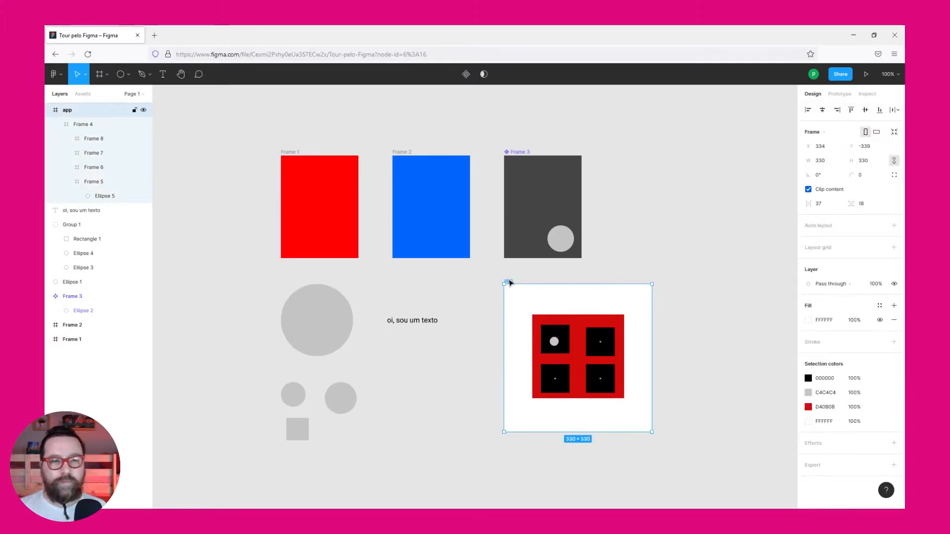
{"action": "left_click", "coordinate": [299, 401]}
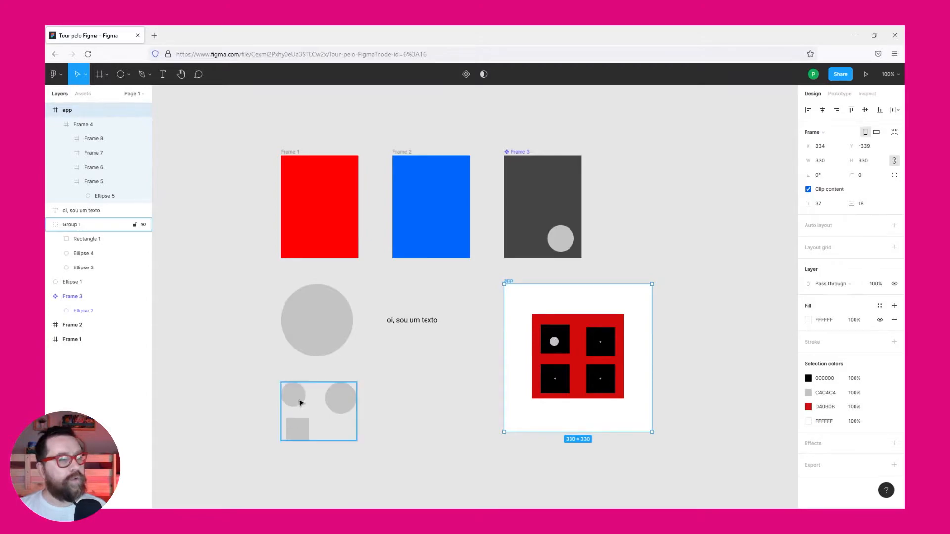
{"action": "double_click", "coordinate": [299, 403]}
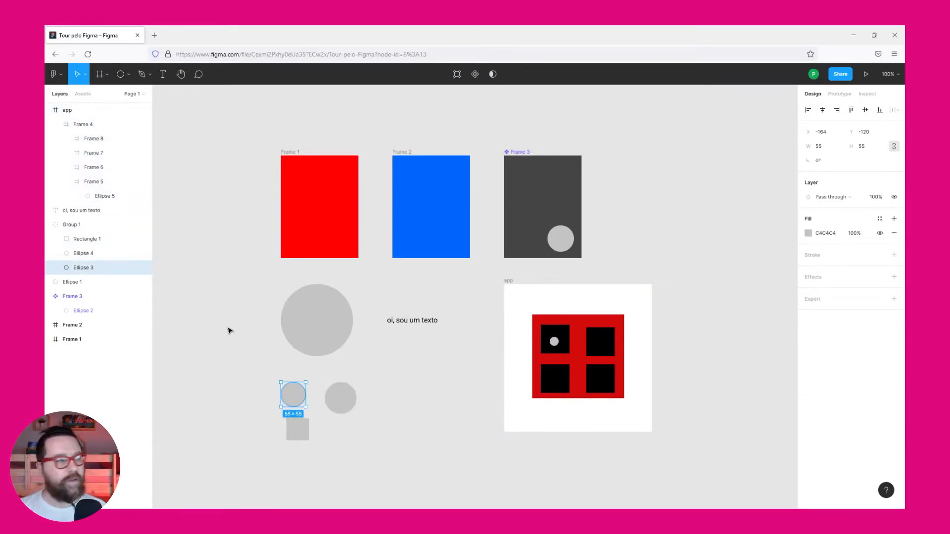
{"action": "double_click", "coordinate": [307, 435]}
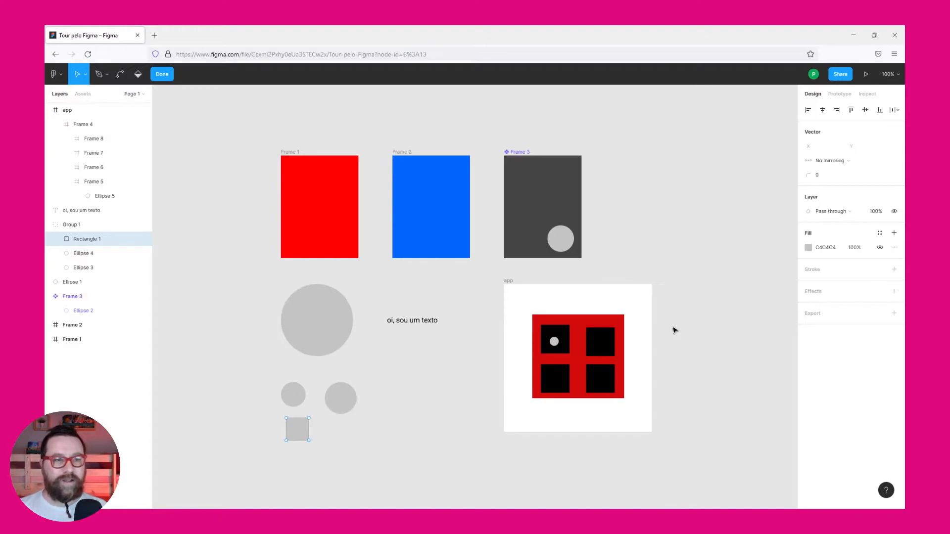
Select Frame 4 from the layer list and deep-select the small nested circle directly on the canvas.
{"action": "key", "text": "ctrl"}
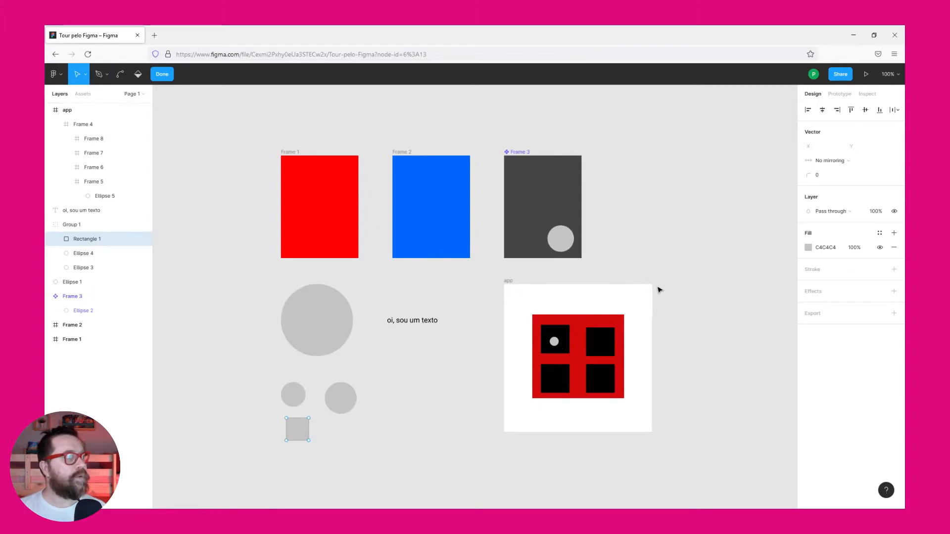
{"action": "left_click", "coordinate": [84, 124]}
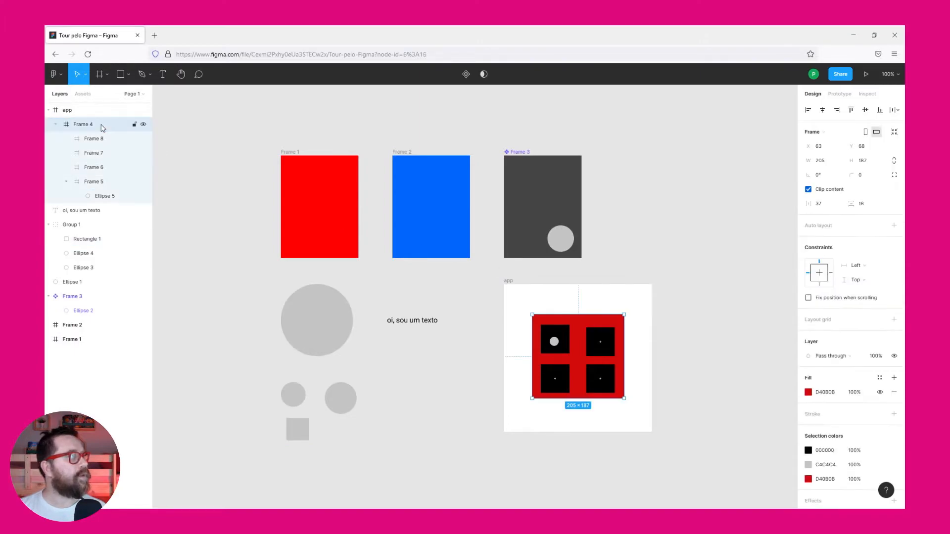
{"action": "left_click", "coordinate": [681, 272]}
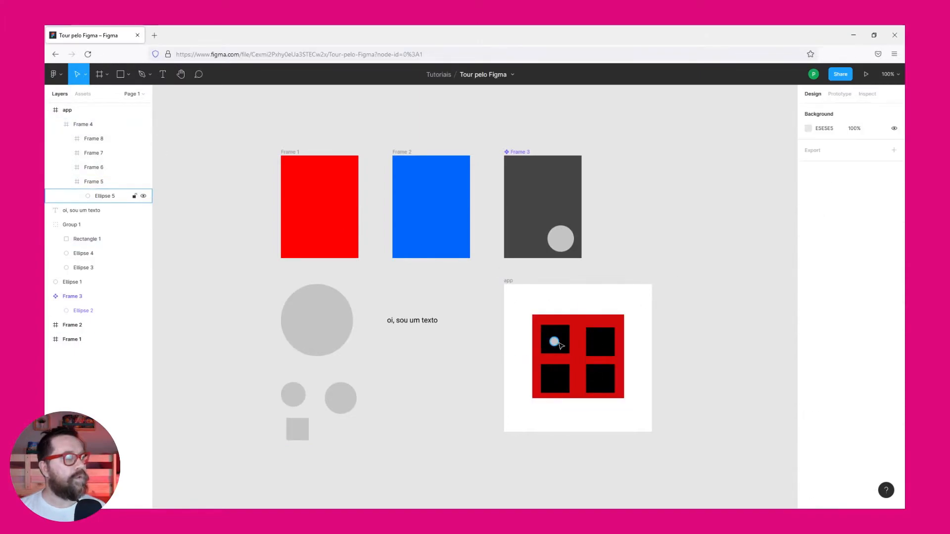
{"action": "left_click", "coordinate": [554, 342]}
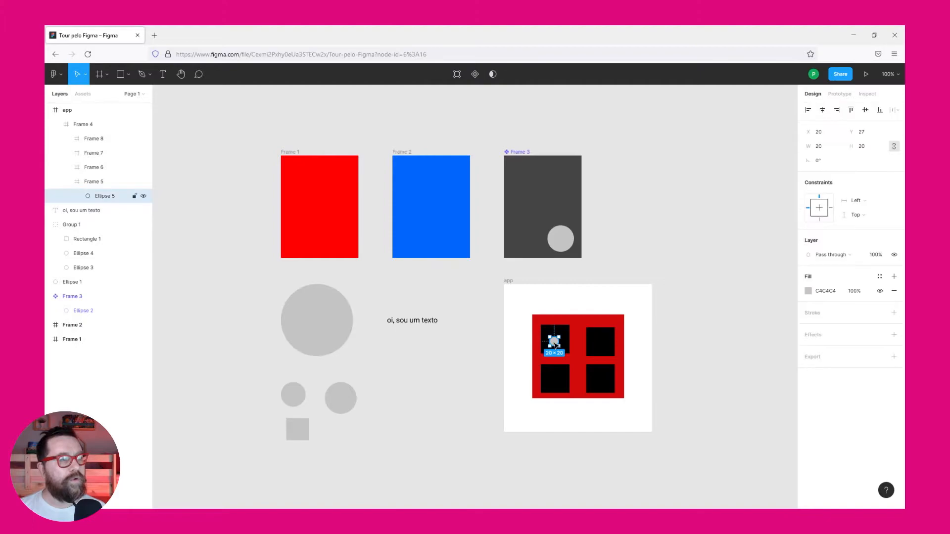
{"action": "left_click", "coordinate": [585, 273]}
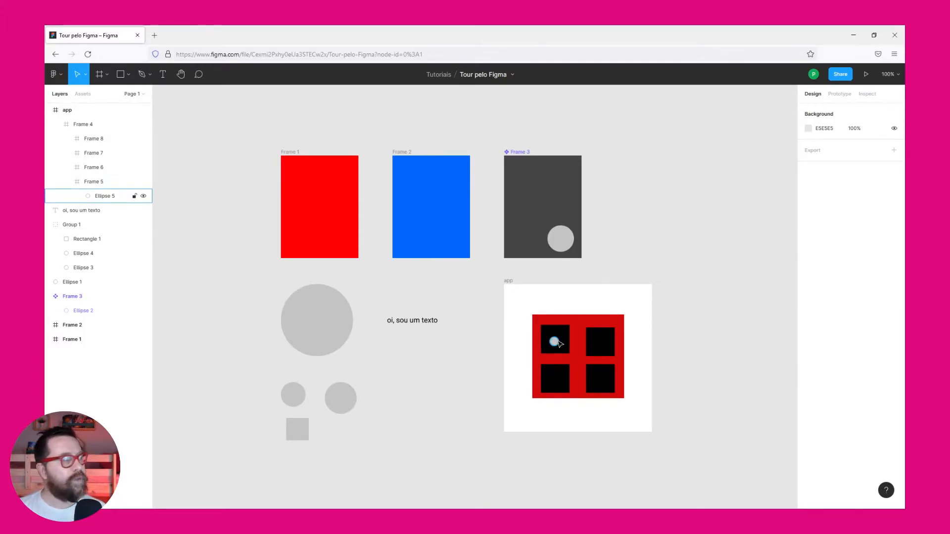
{"action": "left_click", "coordinate": [555, 342]}
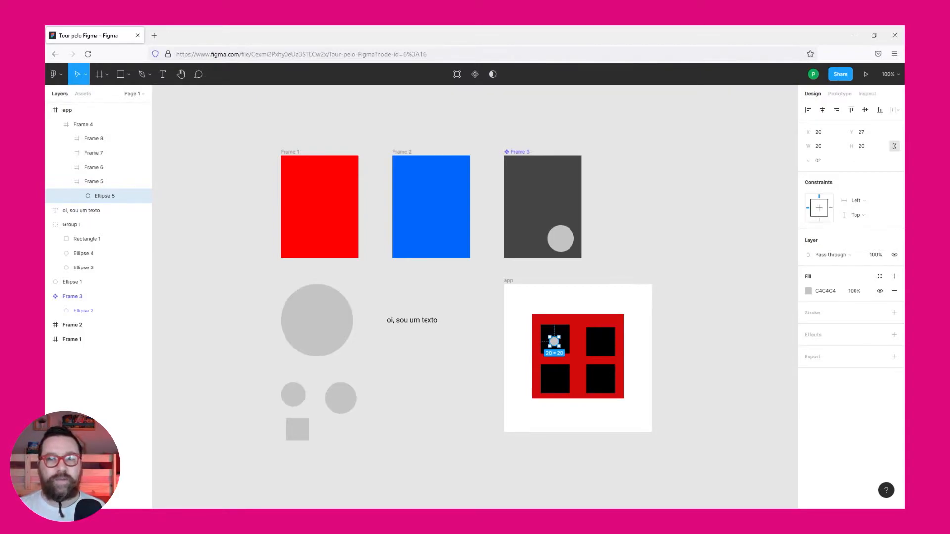
{"action": "left_click", "coordinate": [718, 316]}
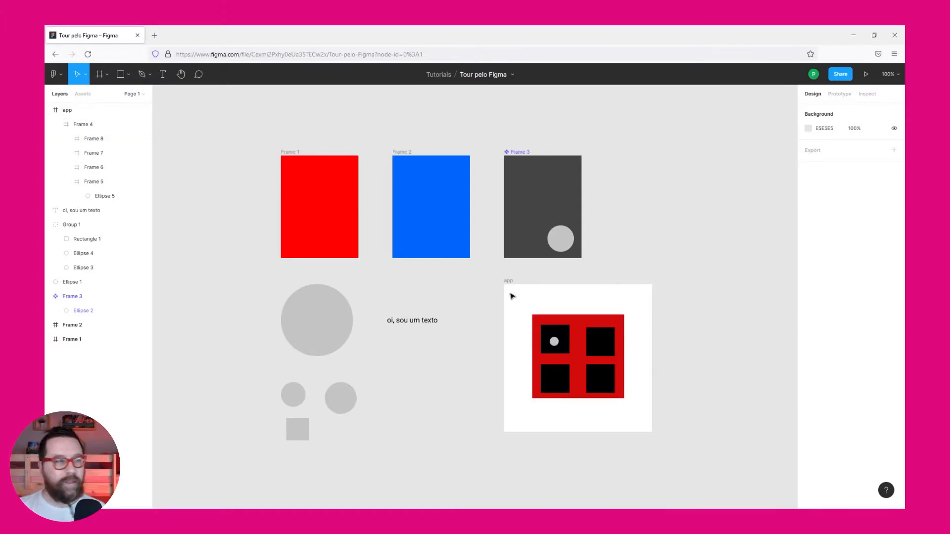
Inspect the selectable layers under the app frame's blank area and under the small circle in its upper-left black square.
{"action": "right_click", "coordinate": [548, 299]}
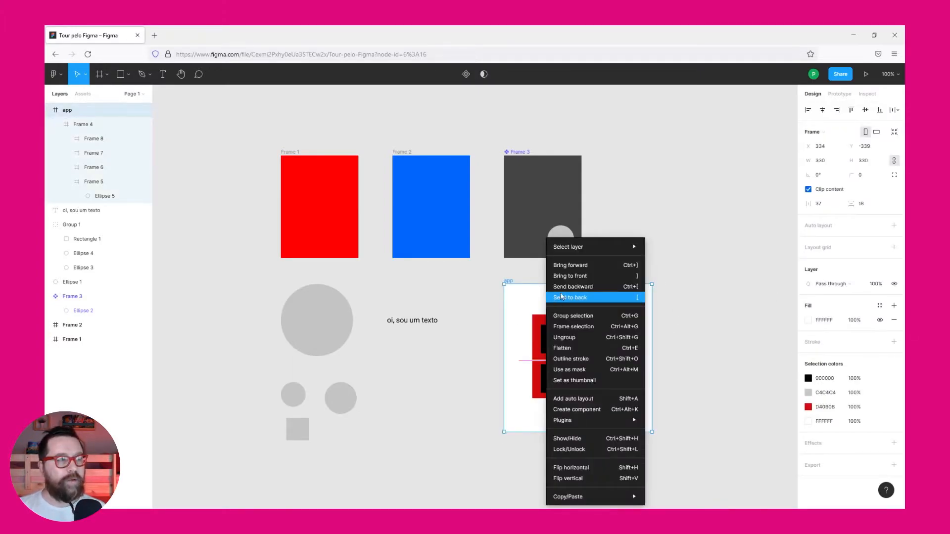
{"action": "mouse_move", "coordinate": [597, 241]}
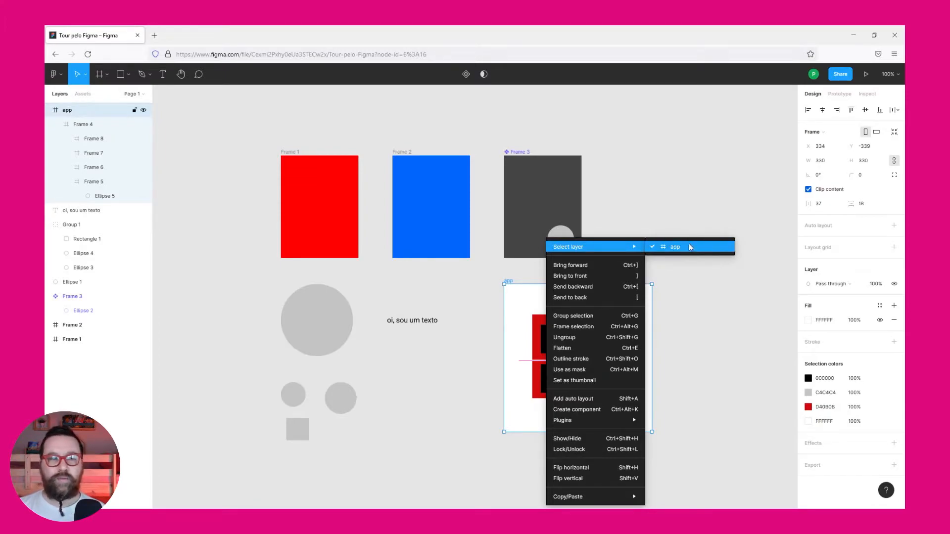
{"action": "left_click", "coordinate": [784, 255]}
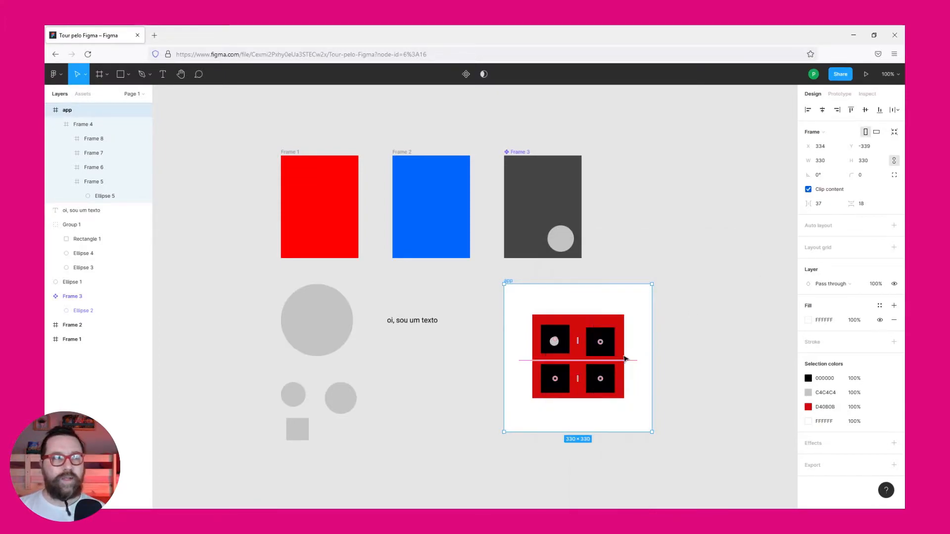
{"action": "right_click", "coordinate": [555, 344]}
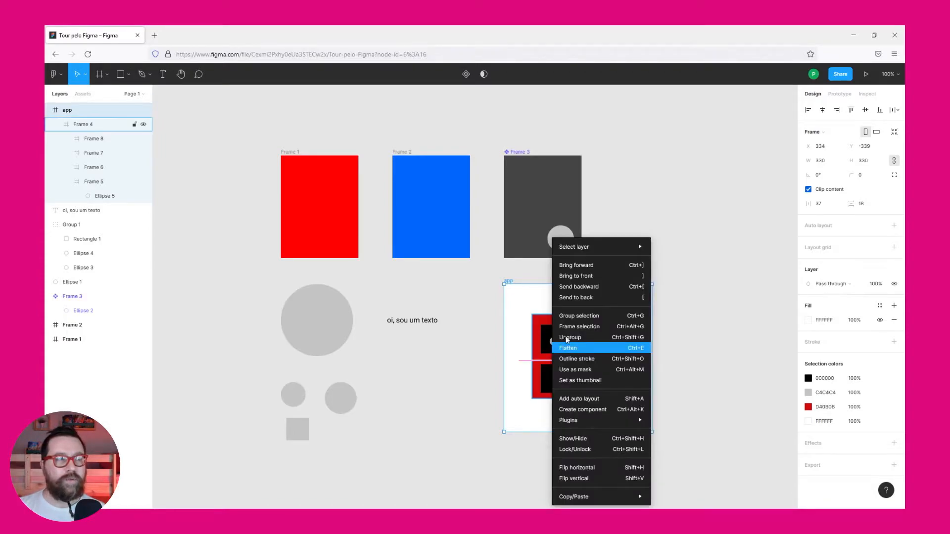
{"action": "mouse_move", "coordinate": [594, 252]}
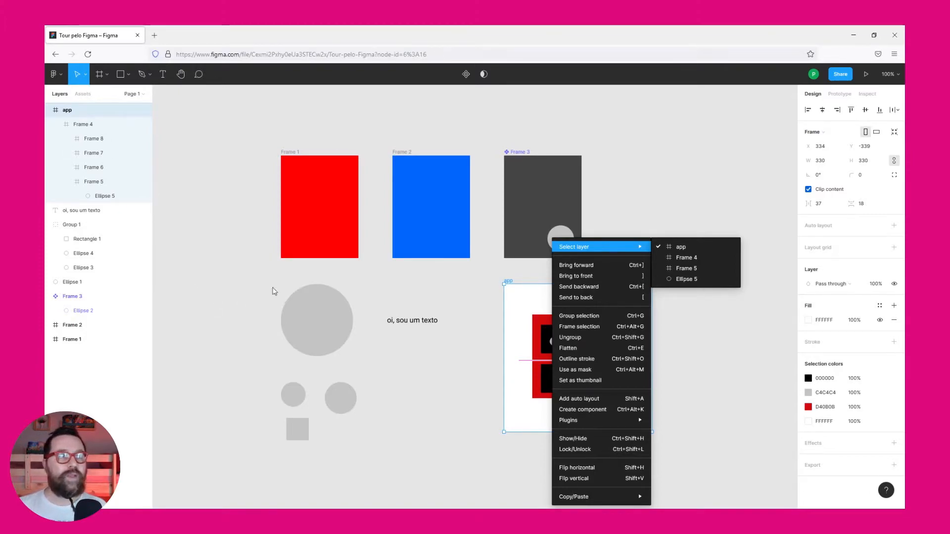
{"action": "left_click", "coordinate": [696, 338]}
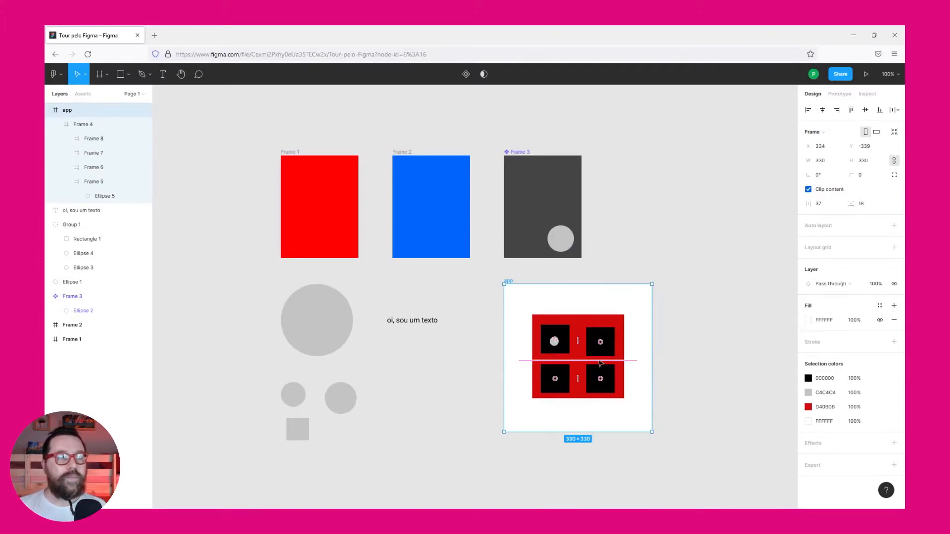
Inspect the selectable layers under the app frame's lower-left black square, and check the context options at the small circle again.
{"action": "right_click", "coordinate": [568, 380]}
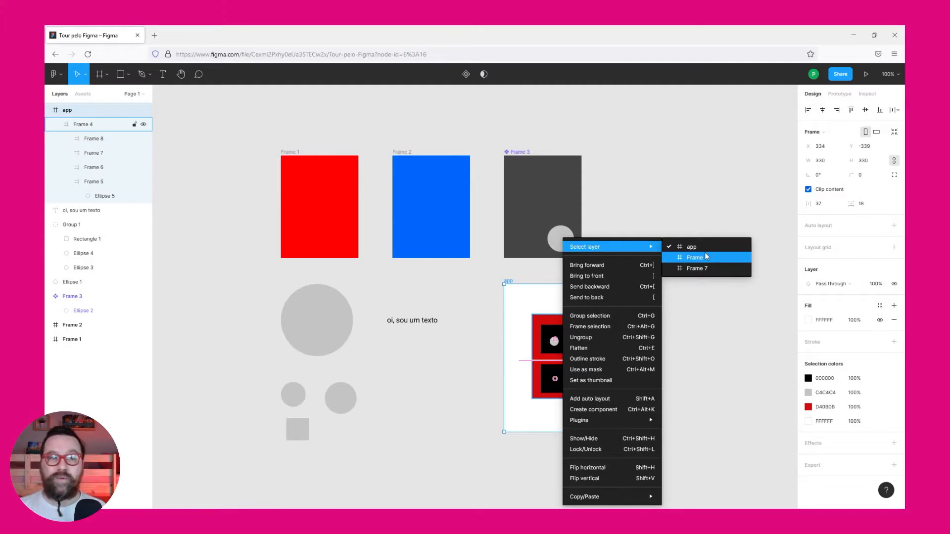
{"action": "left_click", "coordinate": [639, 155]}
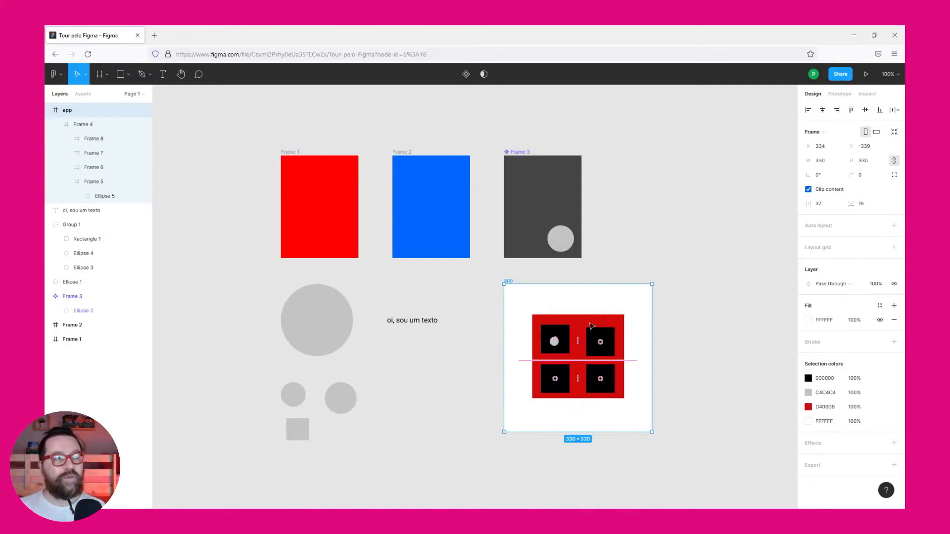
{"action": "right_click", "coordinate": [560, 347]}
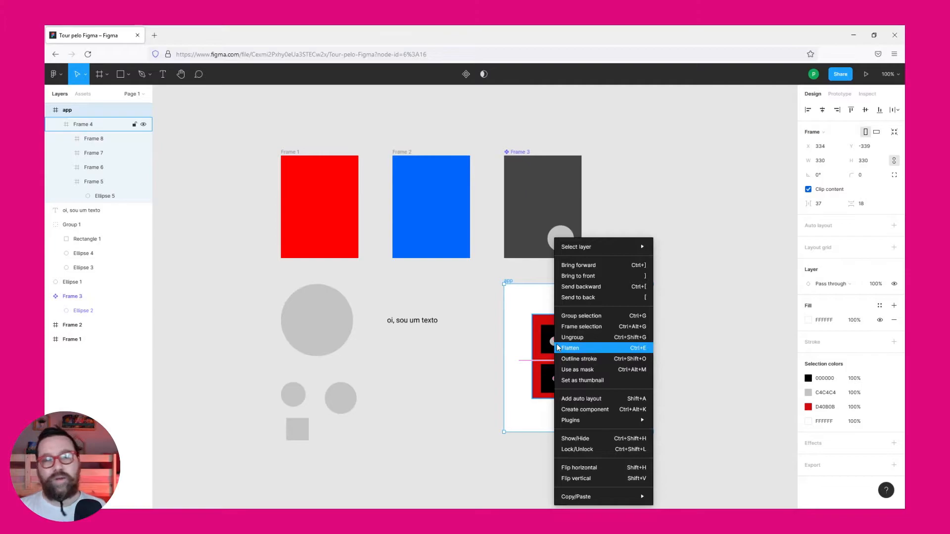
{"action": "left_click", "coordinate": [690, 290]}
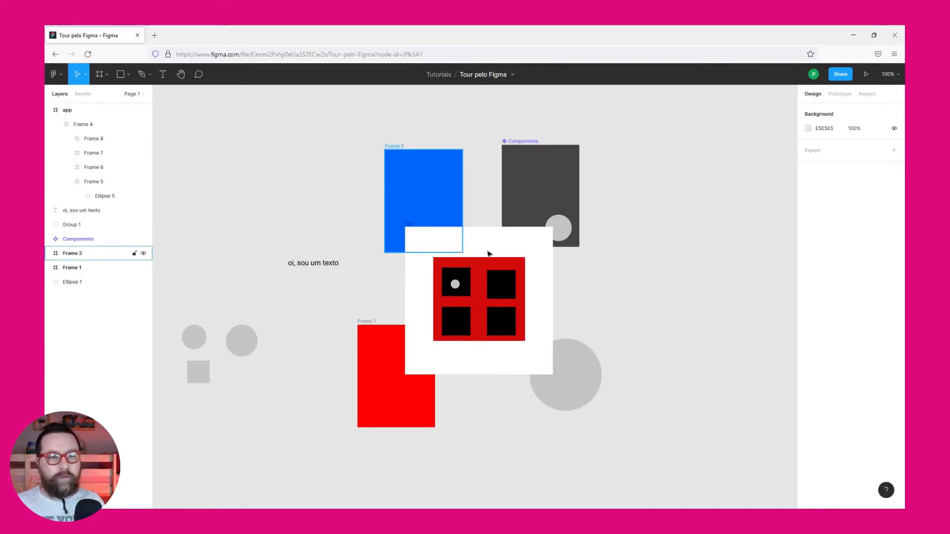
Nudge Frame 1 slightly, and reposition Frame 2 to about X 273, Y -522 and Componente to about X 565, Y -522.
{"action": "left_click_drag", "start_coordinate": [373, 332], "coordinate": [377, 339]}
{"action": "left_click_drag", "start_coordinate": [401, 149], "coordinate": [394, 144]}
{"action": "left_click_drag", "start_coordinate": [523, 143], "coordinate": [530, 143]}
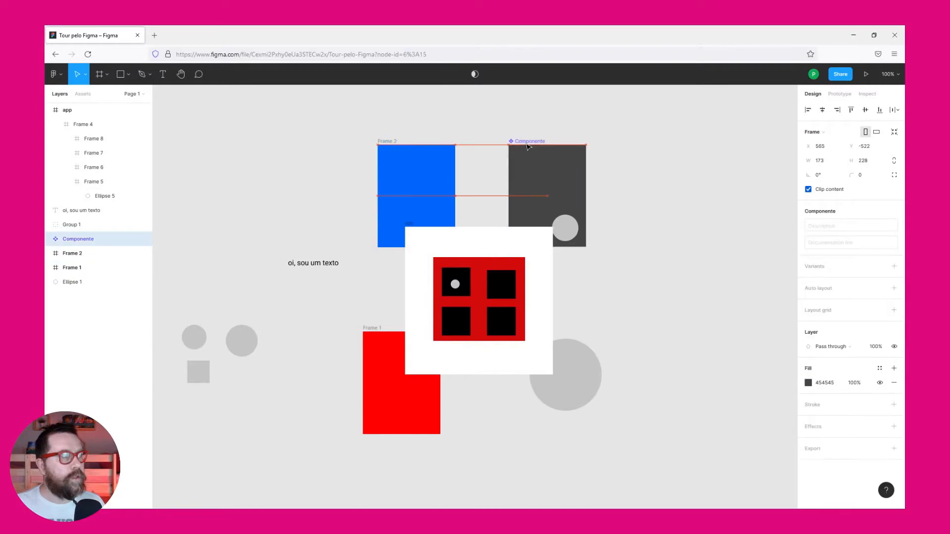
{"action": "left_click", "coordinate": [601, 372]}
{"action": "left_click", "coordinate": [681, 267]}
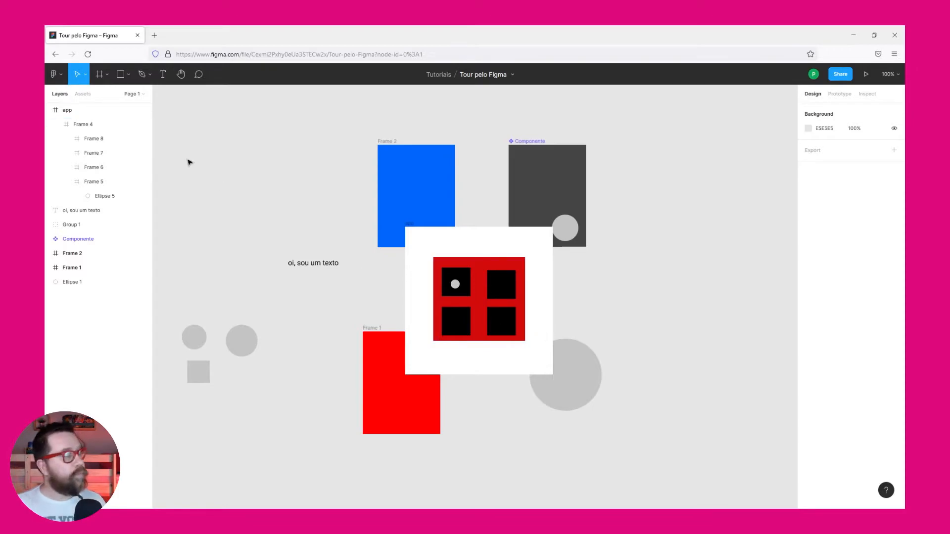
Collapse the nested entries in the layer list and move the text "oi, sou um texto" partly behind the app frame's left edge.
{"action": "left_click", "coordinate": [50, 110]}
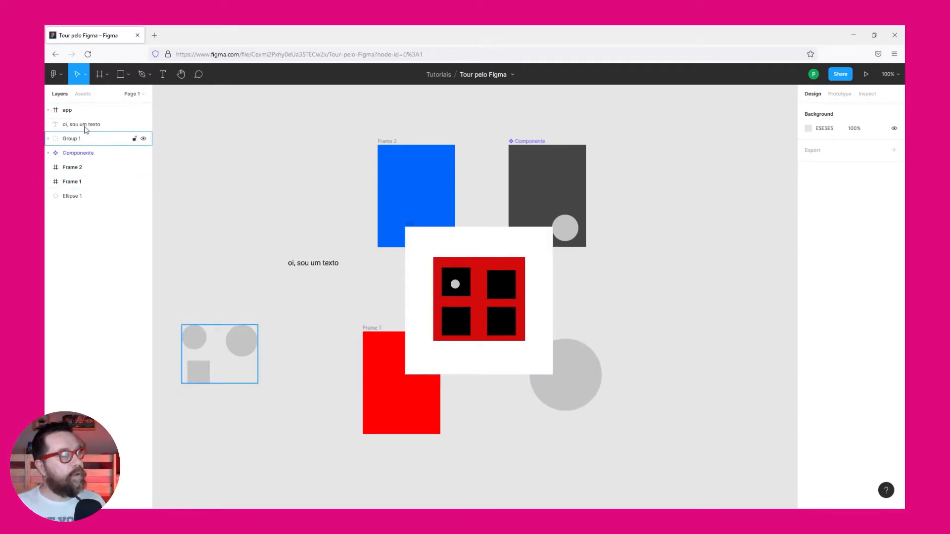
{"action": "left_click", "coordinate": [78, 110]}
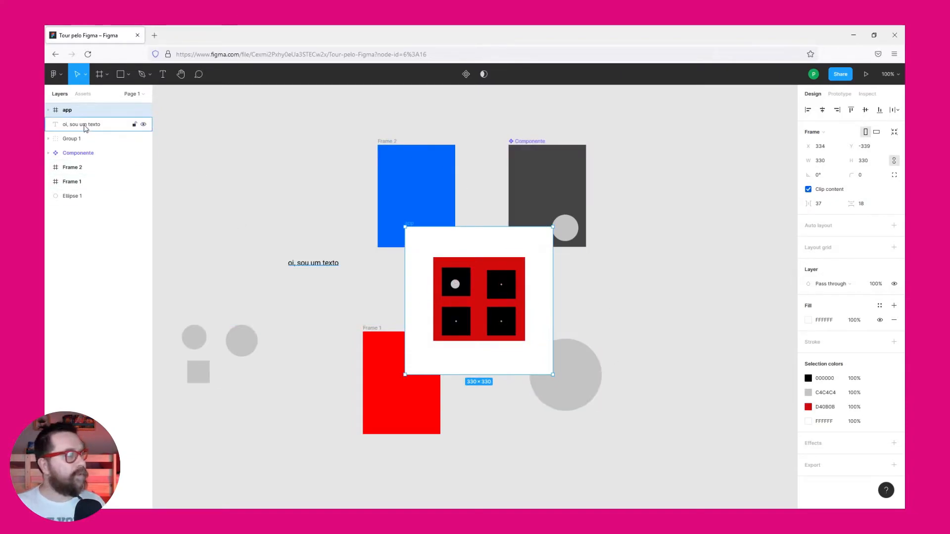
{"action": "left_click", "coordinate": [136, 125]}
{"action": "left_click_drag", "start_coordinate": [300, 263], "coordinate": [375, 287]}
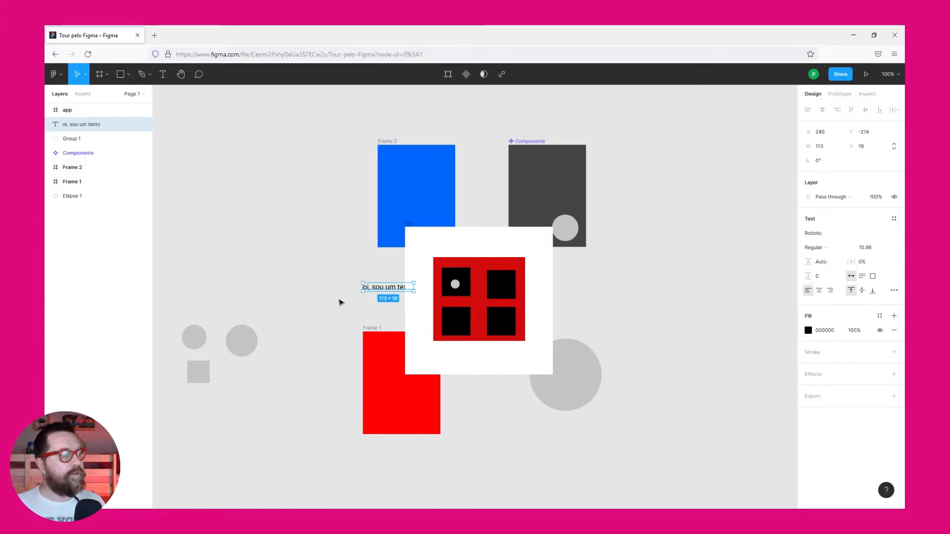
{"action": "left_click", "coordinate": [329, 265]}
Select each layer in stacking order, from the text through Group 1, Componente, Frame 2 and Frame 1 to Ellipse 1.
{"action": "left_click", "coordinate": [83, 130]}
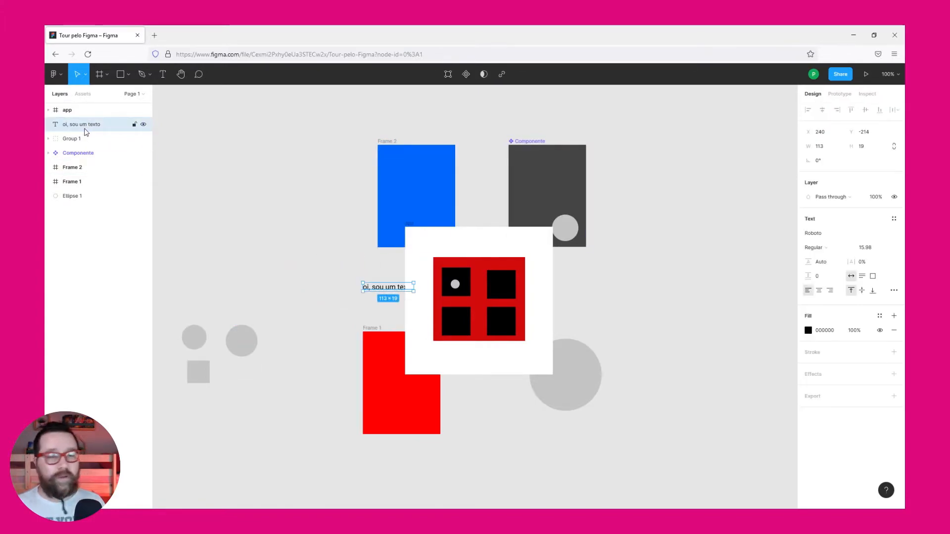
{"action": "key", "text": "Down"}
{"action": "left_click", "coordinate": [75, 139]}
{"action": "left_click", "coordinate": [76, 153]}
{"action": "left_click", "coordinate": [74, 168]}
{"action": "left_click", "coordinate": [77, 182]}
{"action": "left_click", "coordinate": [74, 196]}
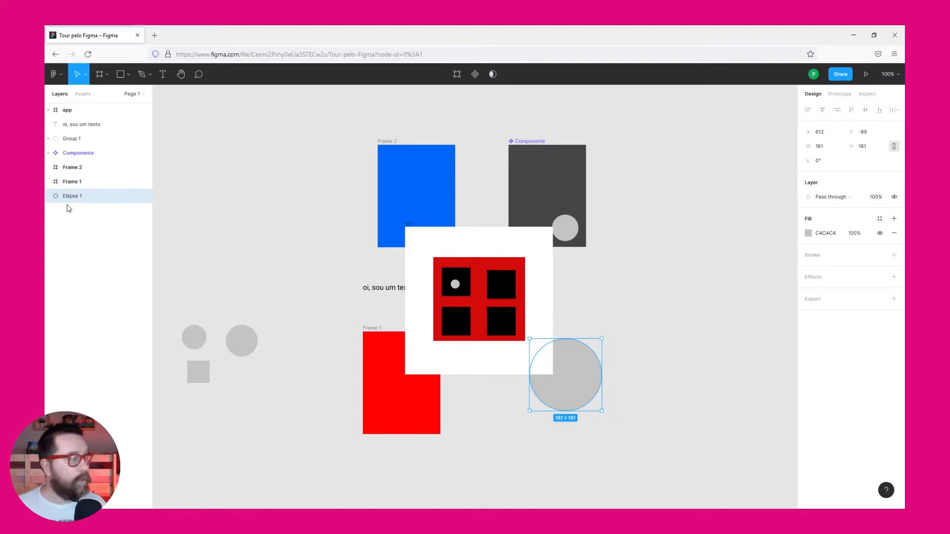
Select the app frame and the large gray circle in turn to compare their stacking order.
{"action": "left_click", "coordinate": [87, 114]}
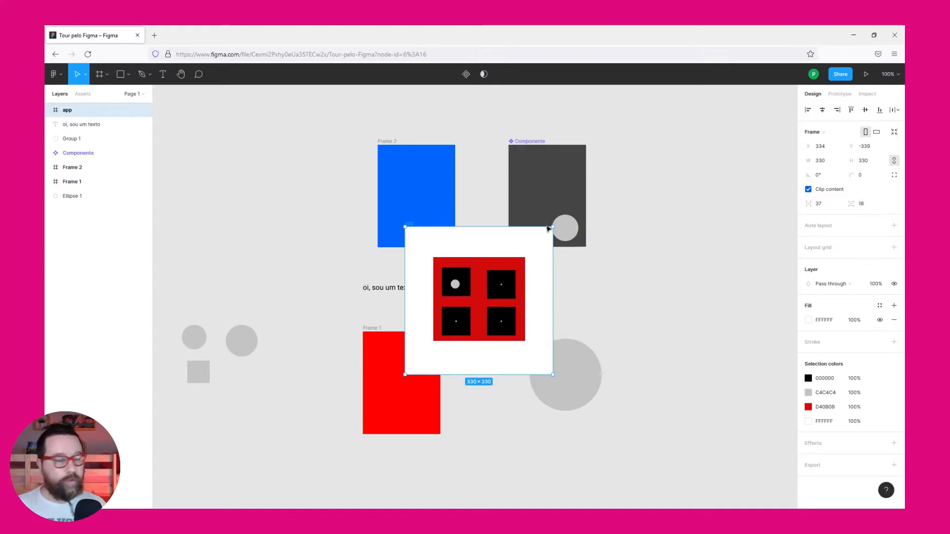
{"action": "left_click", "coordinate": [594, 383]}
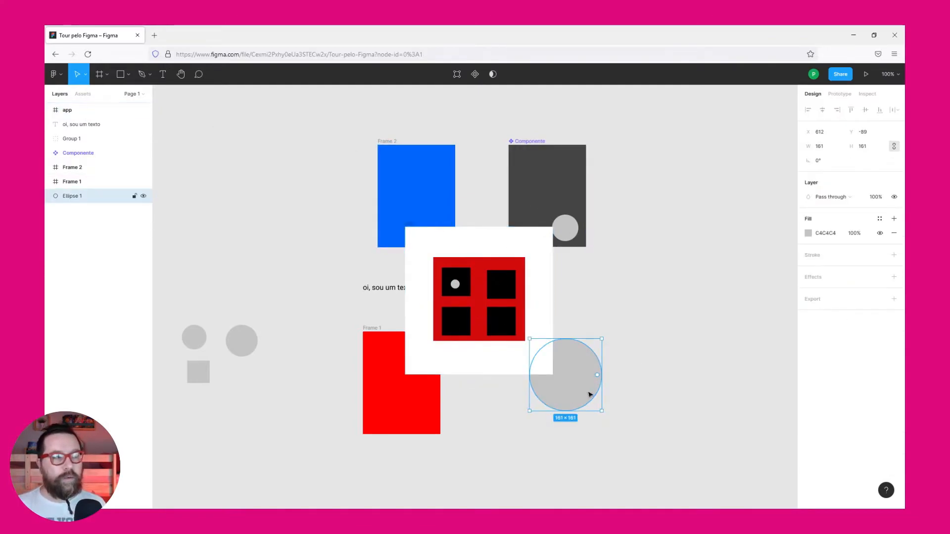
{"action": "left_click", "coordinate": [613, 405]}
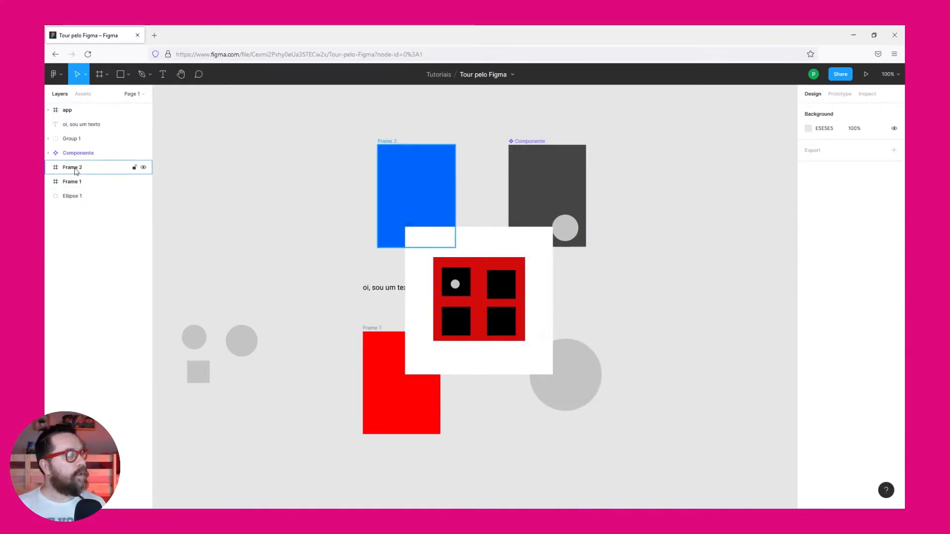
Reorder the layer list by moving Ellipse 1 to the top and the text "oi, sou um texto" directly above app.
{"action": "left_click_drag", "start_coordinate": [69, 196], "coordinate": [64, 108]}
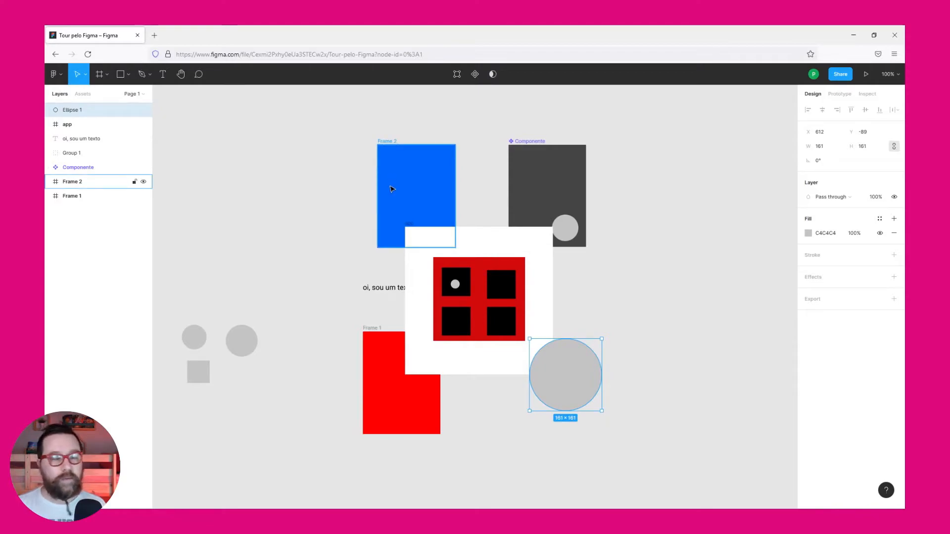
{"action": "left_click", "coordinate": [660, 376]}
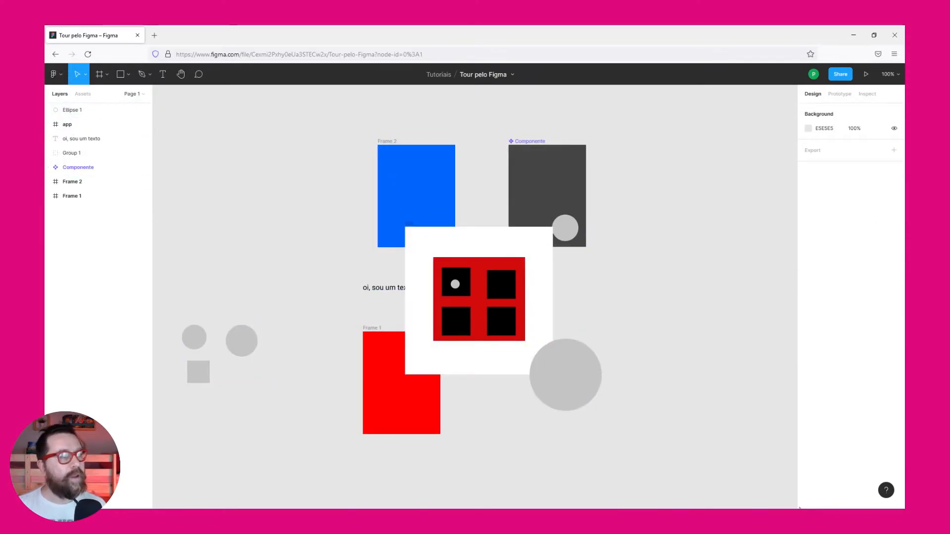
{"action": "left_click", "coordinate": [371, 289]}
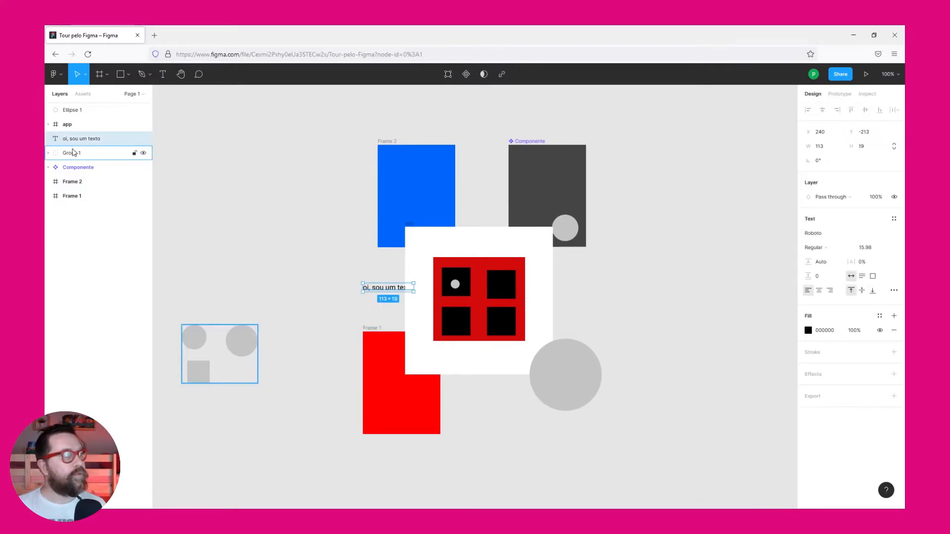
{"action": "left_click_drag", "start_coordinate": [63, 141], "coordinate": [63, 120]}
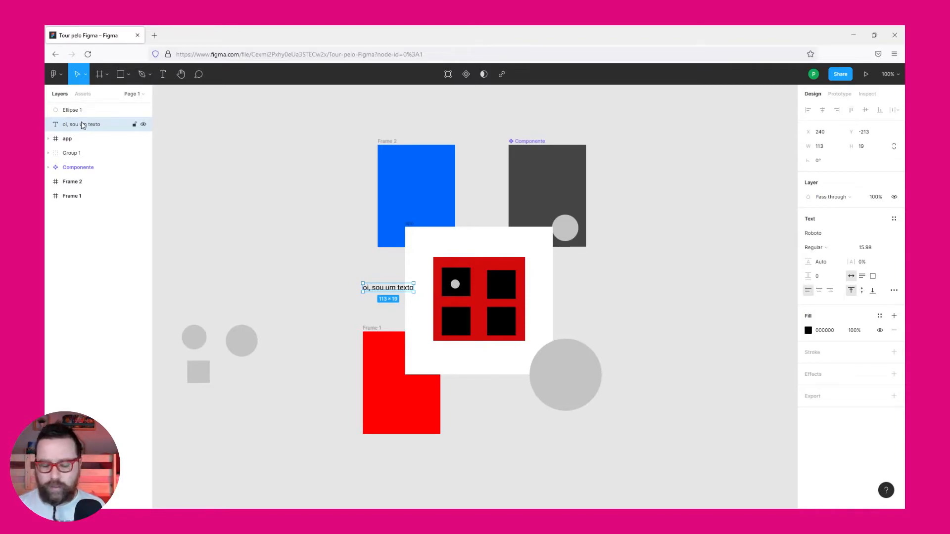
Send the text "oi, sou um texto" backward three levels in the stack, bring it forward three levels again, and deselect it.
{"action": "key", "text": "ctrl+bracketleft"}
{"action": "key", "text": "ctrl+bracketleft"}
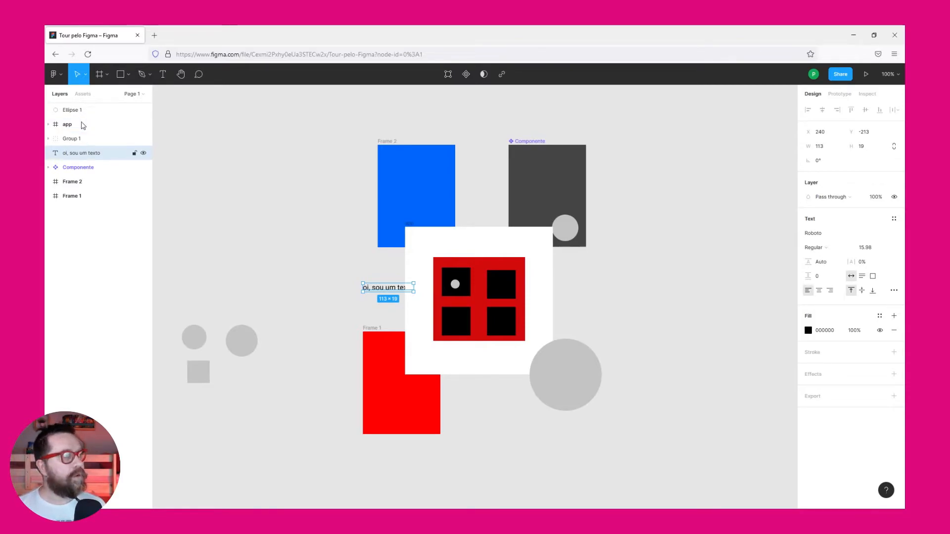
{"action": "key", "text": "ctrl+bracketleft"}
{"action": "key", "text": "ctrl+bracketright"}
{"action": "key", "text": "ctrl+bracketright"}
{"action": "key", "text": "ctrl+bracketright"}
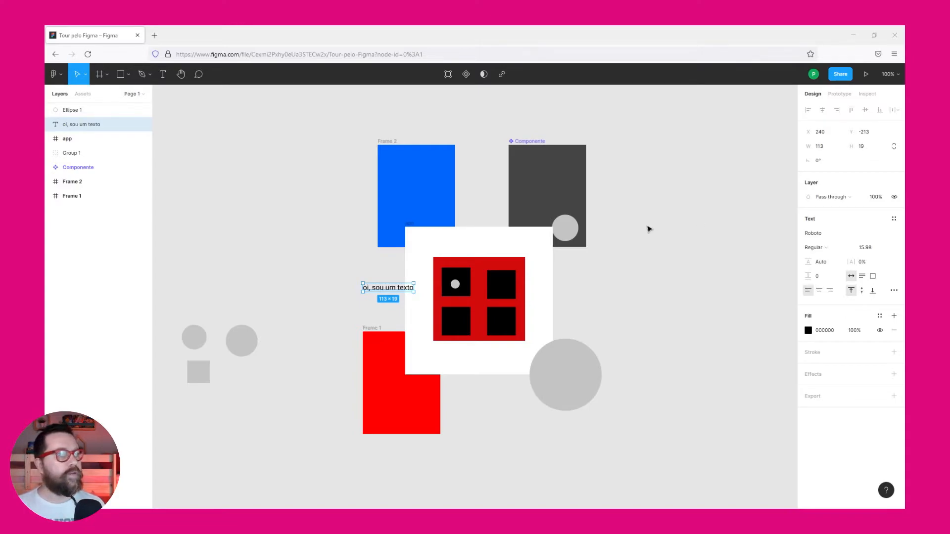
{"action": "left_click", "coordinate": [593, 206]}
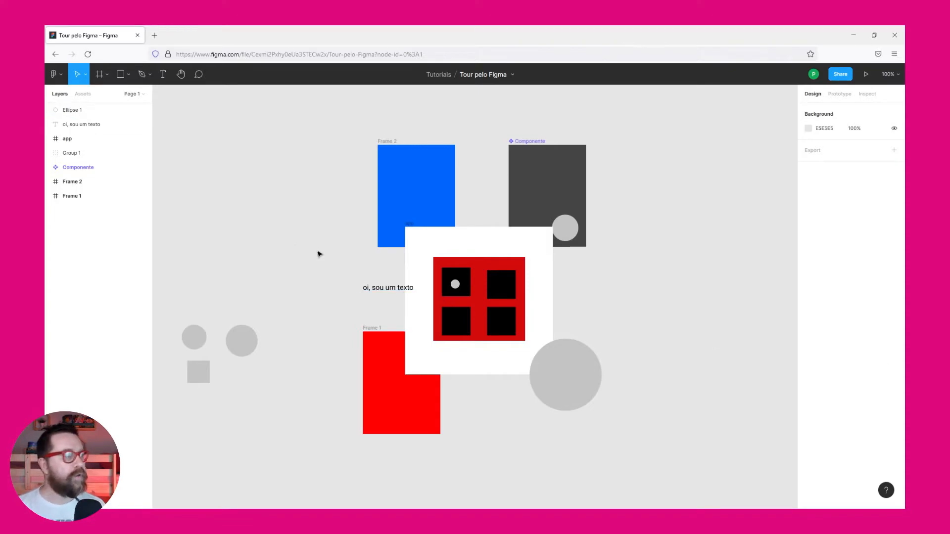
Select Ellipse 1, try to bring it further forward, and send it backward step by step until it sits below Group 1.
{"action": "left_click", "coordinate": [392, 143]}
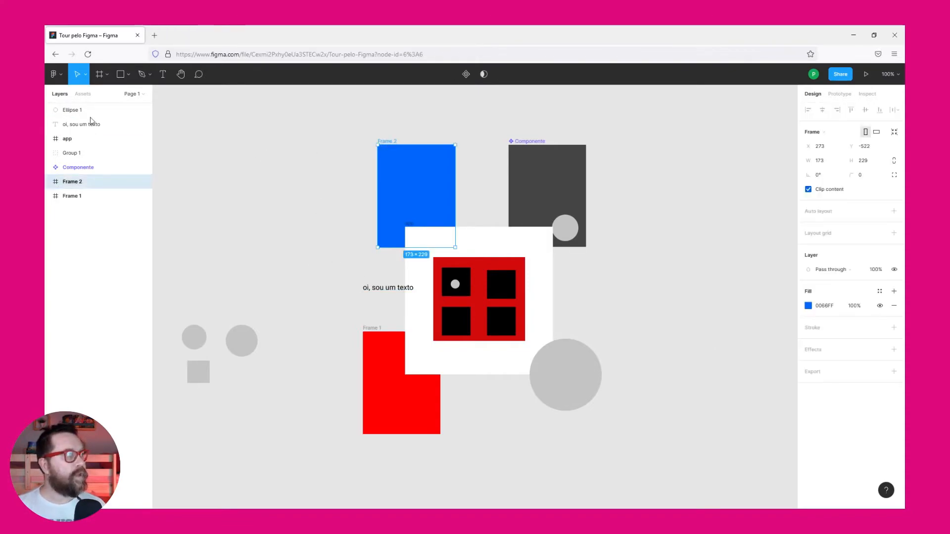
{"action": "left_click", "coordinate": [63, 111]}
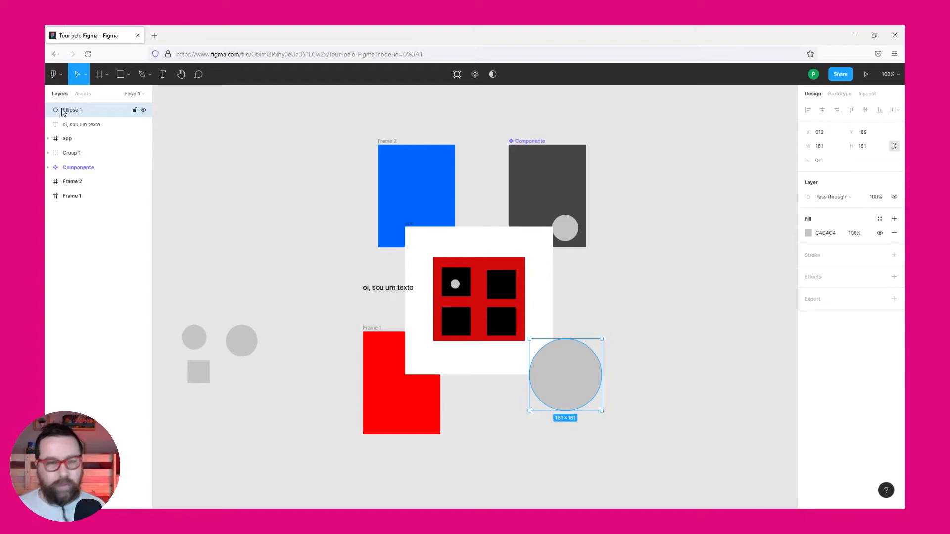
{"action": "key", "text": "ctrl+bracketright"}
{"action": "key", "text": "ctrl+bracketright"}
{"action": "key", "text": "ctrl+bracketright"}
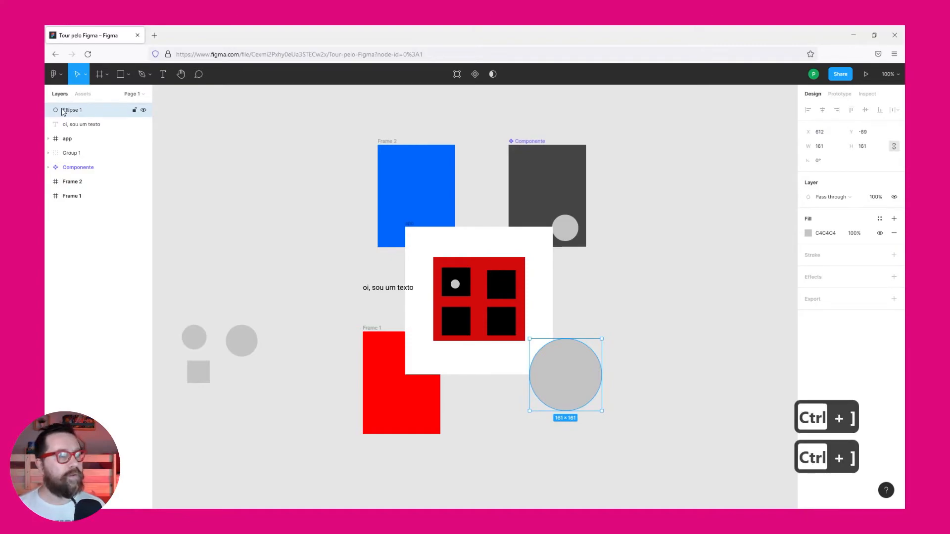
{"action": "key", "text": "ctrl+bracketleft"}
{"action": "key", "text": "ctrl+bracketleft"}
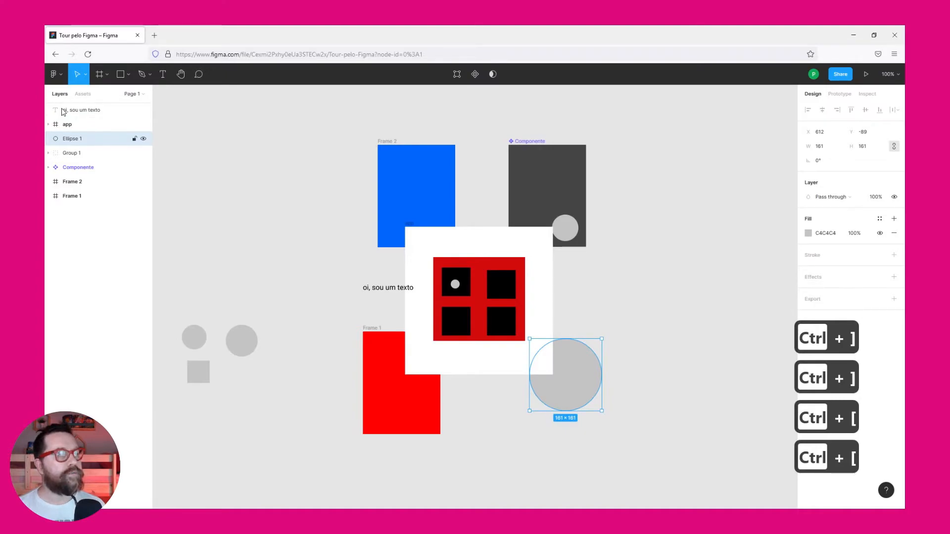
{"action": "key", "text": "ctrl+bracketleft"}
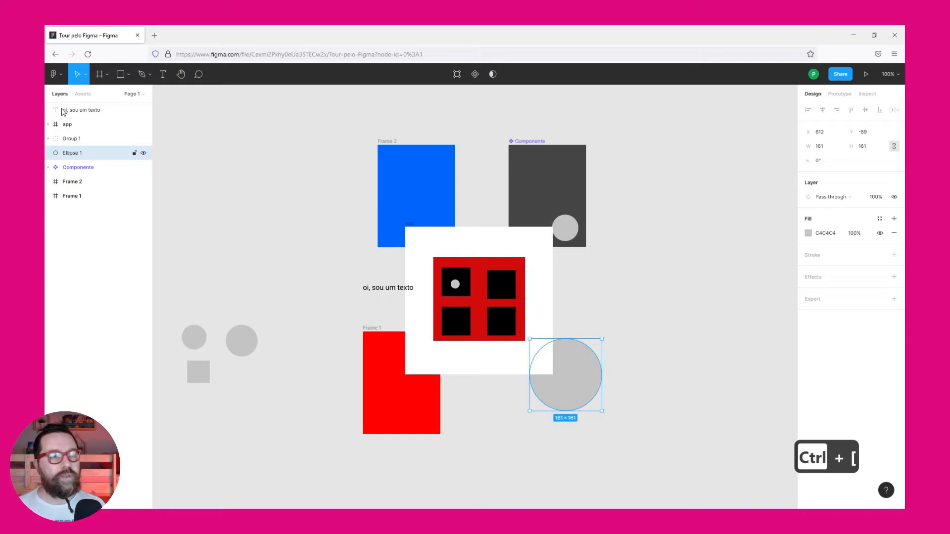
Shift Ellipse 1 forward and backward through the stack one level at a time, ending directly above app.
{"action": "key", "text": "ctrl+bracketright"}
{"action": "key", "text": "ctrl+bracketright"}
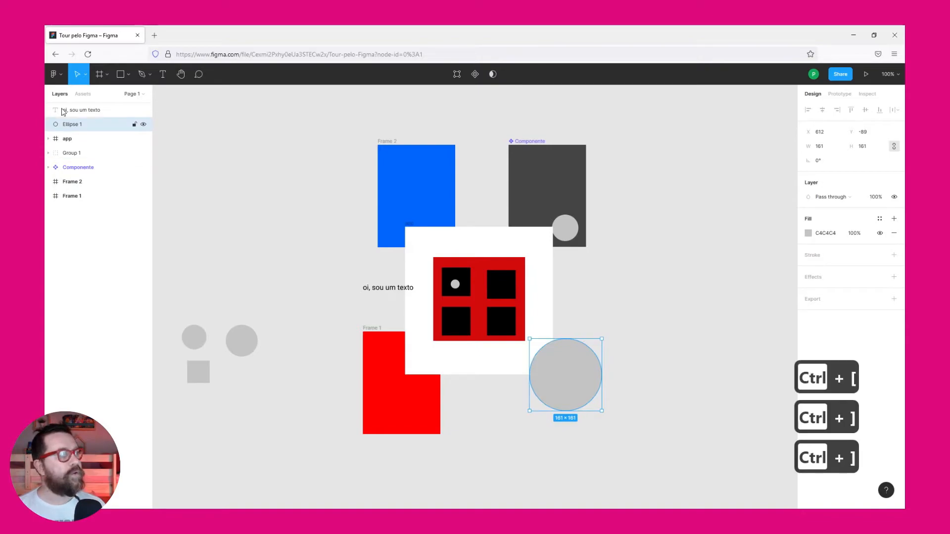
{"action": "key", "text": "ctrl+bracketleft"}
{"action": "key", "text": "ctrl+bracketleft"}
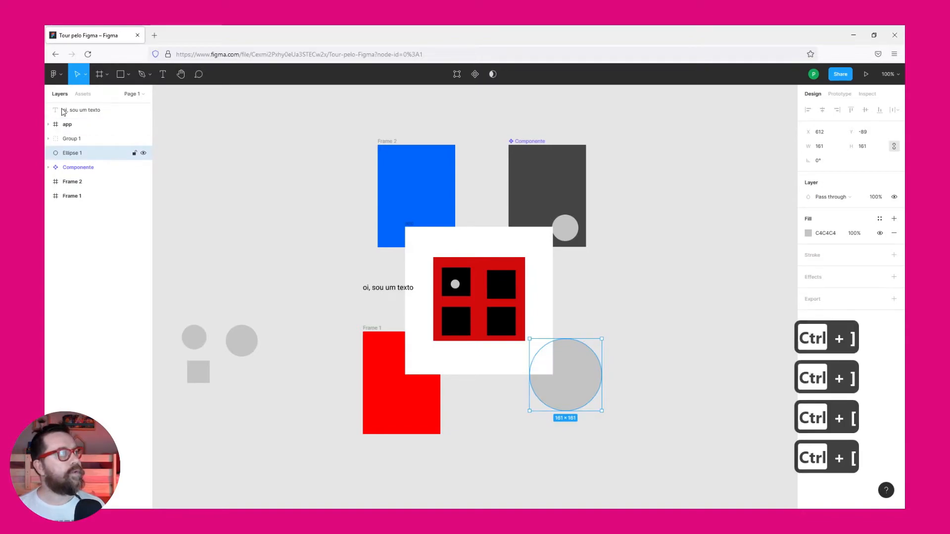
{"action": "key", "text": "ctrl+bracketleft"}
{"action": "key", "text": "ctrl+bracketleft"}
{"action": "key", "text": "ctrl+bracketleft"}
{"action": "key", "text": "ctrl+bracketright"}
{"action": "key", "text": "ctrl+bracketright"}
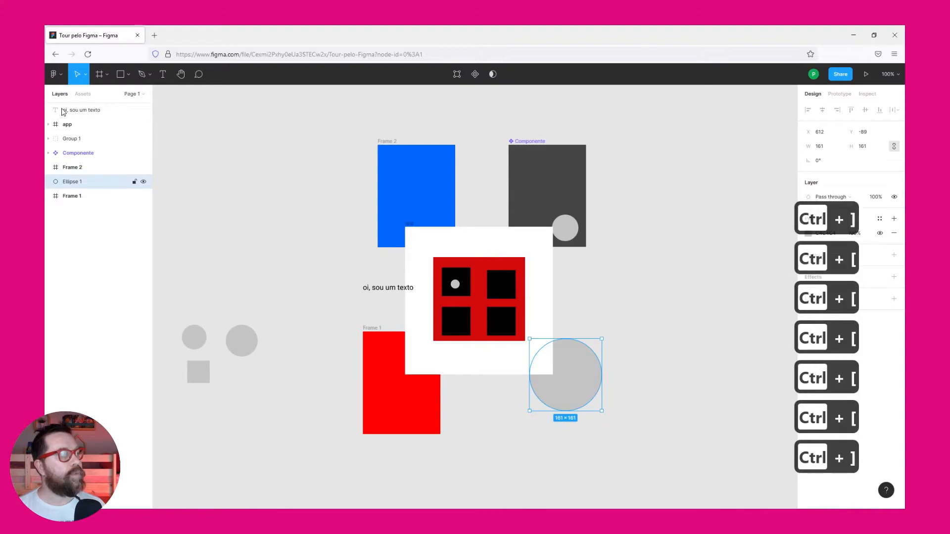
{"action": "key", "text": "ctrl+bracketright"}
{"action": "key", "text": "ctrl+bracketright"}
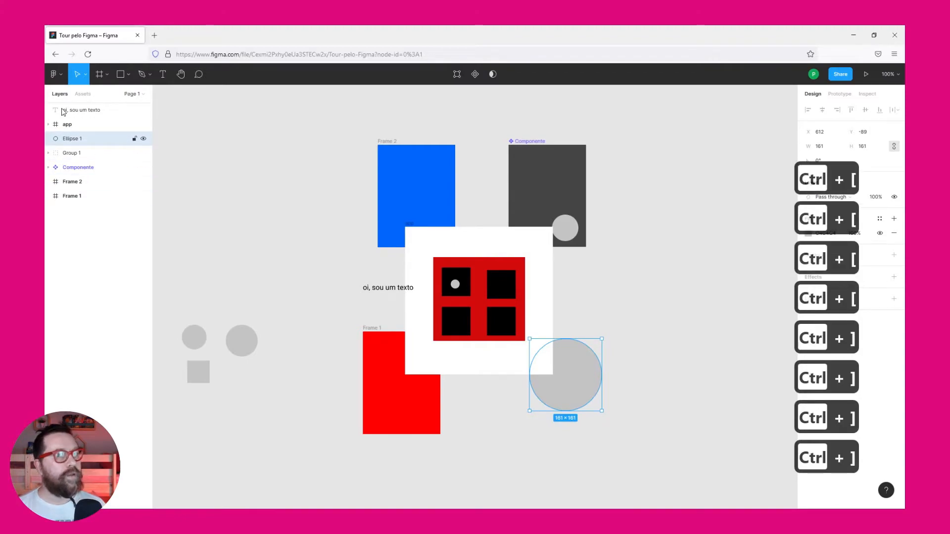
{"action": "key", "text": "ctrl+bracketright"}
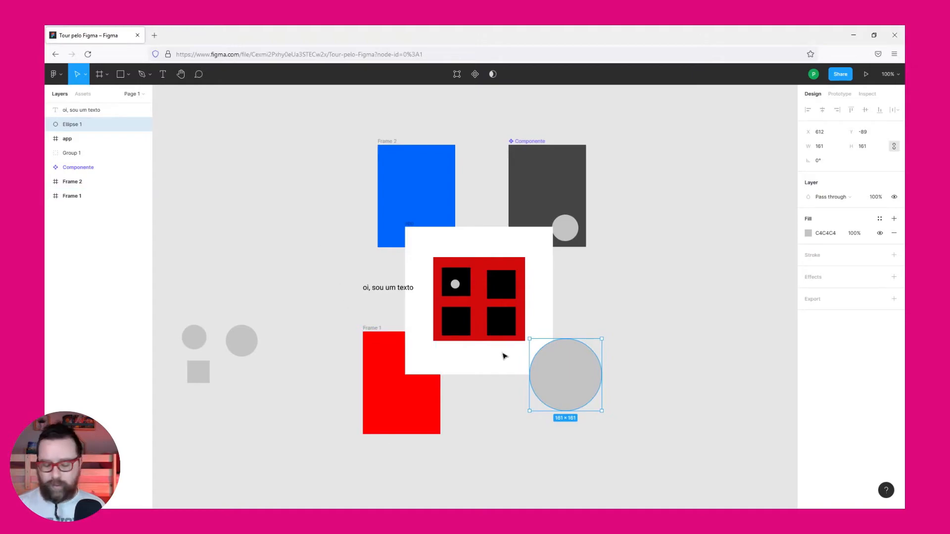
Bring Ellipse 1 to the front of all layers, send it to the very back, and bring it to the front again.
{"action": "key", "text": "ctrl+shift+bracketright"}
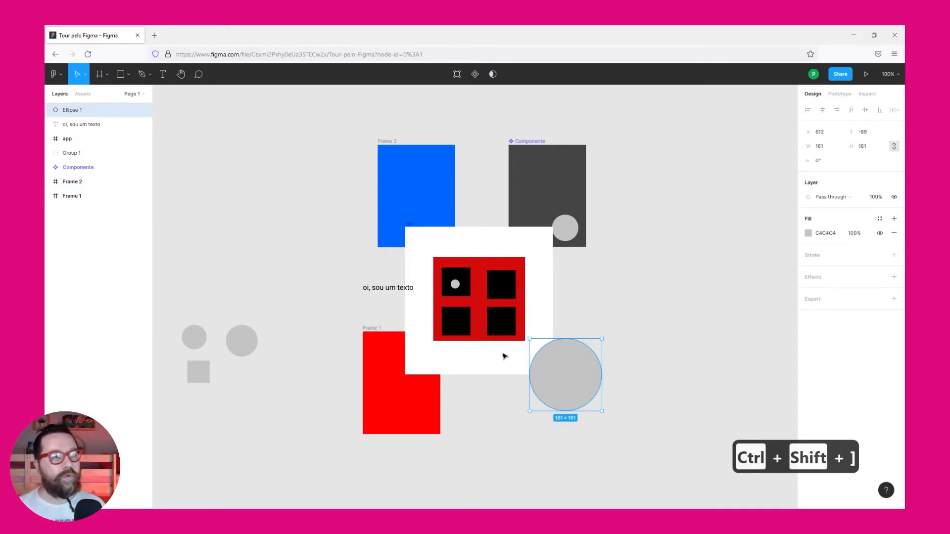
{"action": "key", "text": "ctrl+shift+bracketleft"}
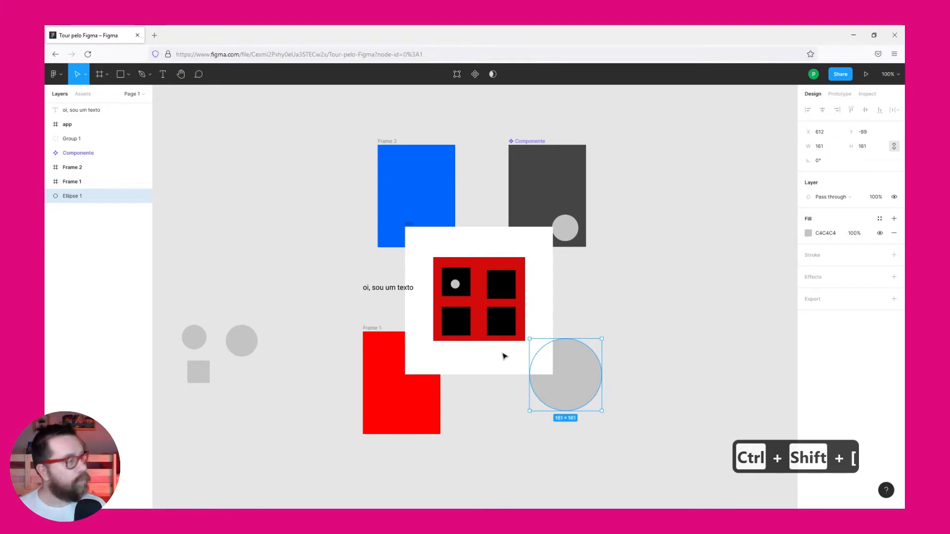
{"action": "key", "text": "ctrl+shift+bracketright"}
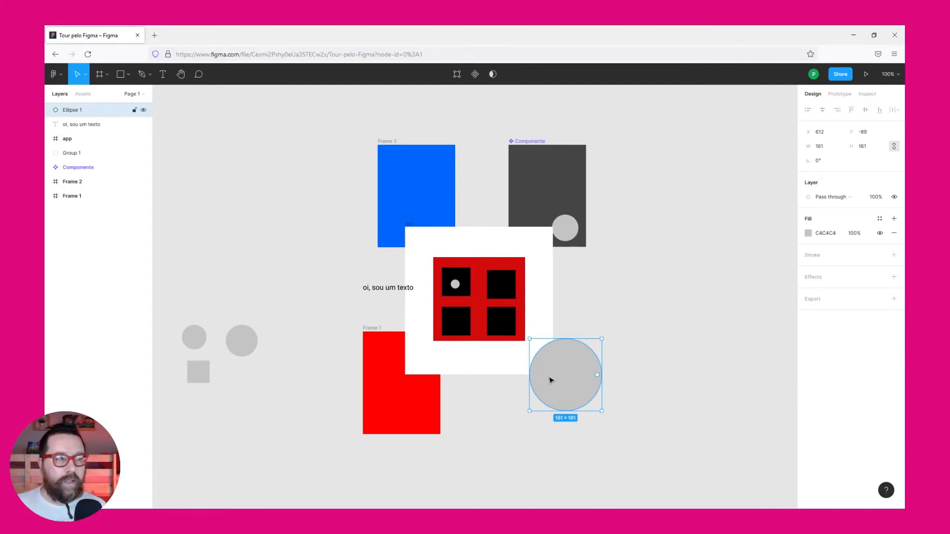
Send the large gray circle to the back using its context options, bring it to the front the same way, and deselect it.
{"action": "right_click", "coordinate": [573, 381]}
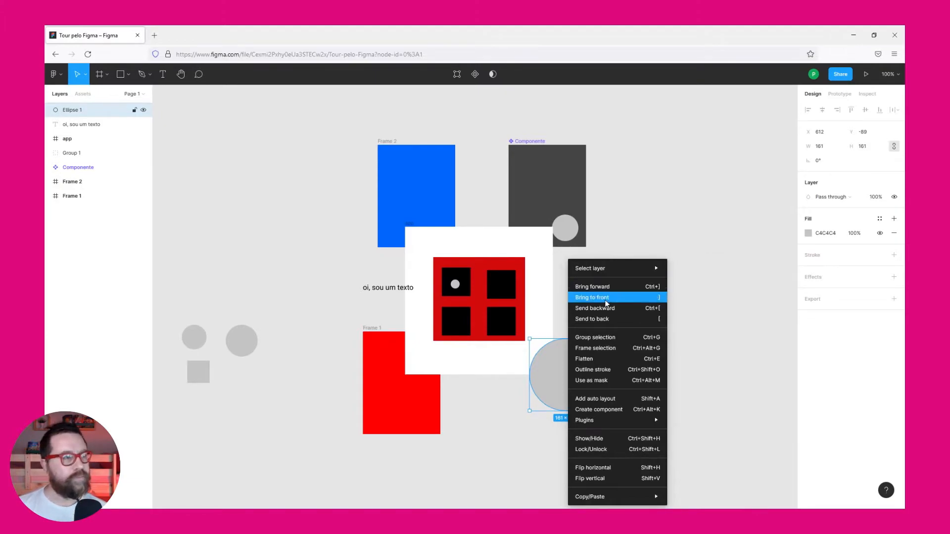
{"action": "left_click", "coordinate": [604, 320]}
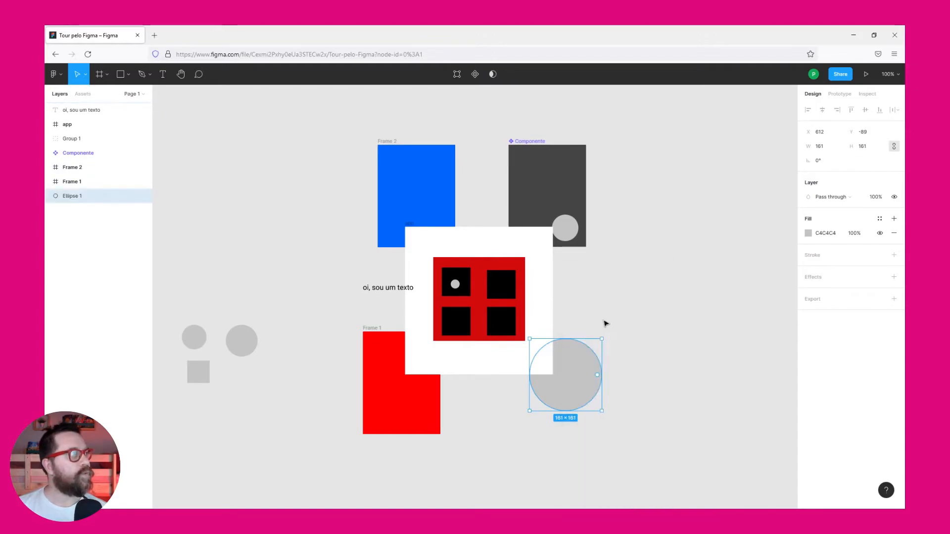
{"action": "right_click", "coordinate": [589, 381]}
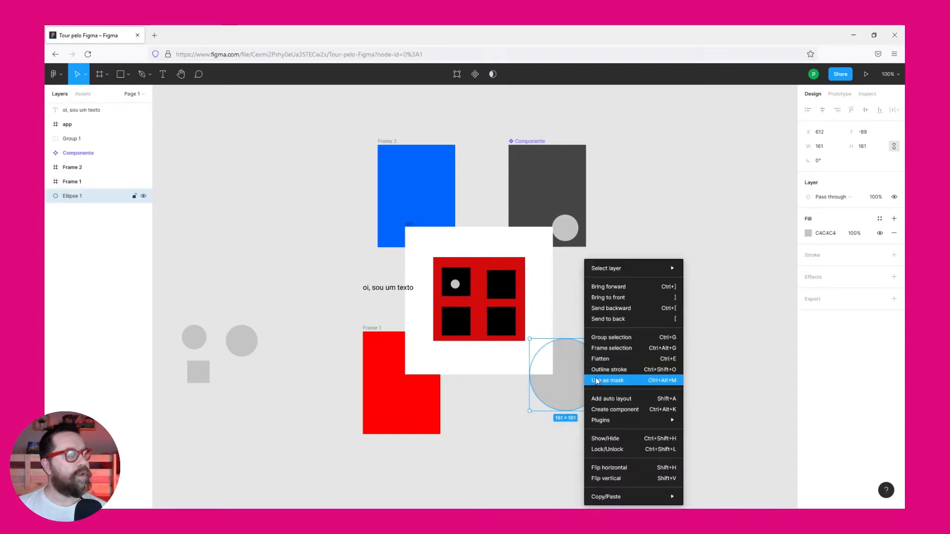
{"action": "left_click", "coordinate": [640, 296]}
{"action": "left_click", "coordinate": [662, 293]}
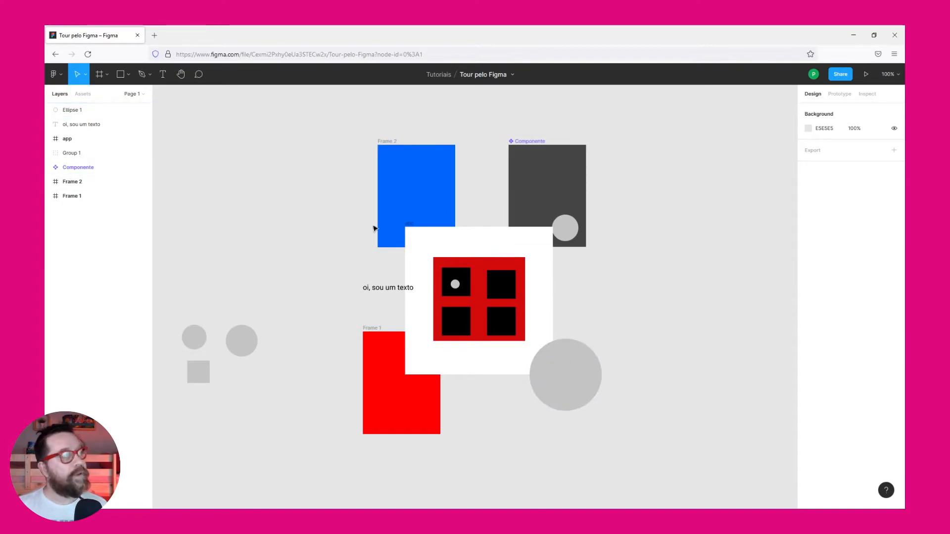
Multi-select the Ellipse 1, app, Group 1 and Componente layers, toggle app and Group 1 out of and into the selection, and clear it.
{"action": "left_click", "coordinate": [81, 115]}
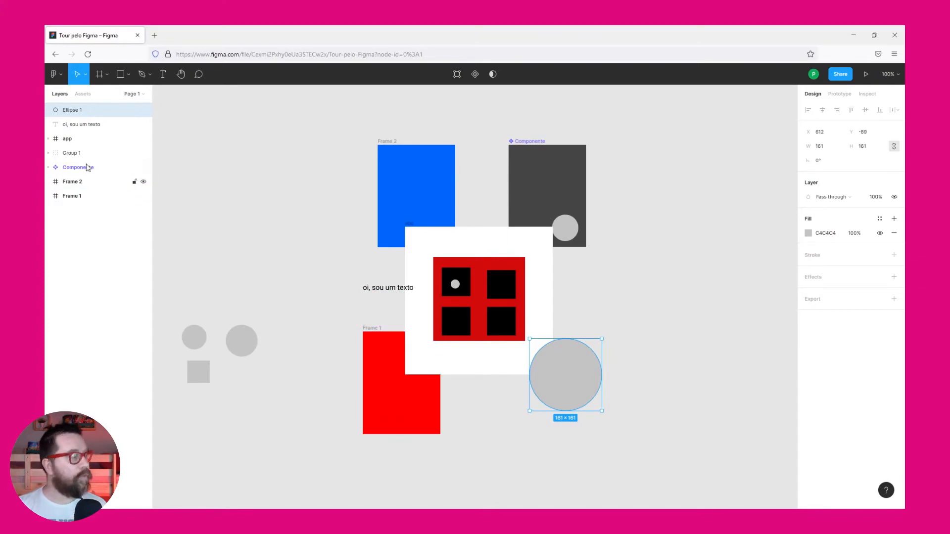
{"action": "left_click", "coordinate": [77, 143], "text": "shift"}
{"action": "left_click", "coordinate": [78, 154], "text": "shift"}
{"action": "left_click", "coordinate": [79, 165], "text": "shift"}
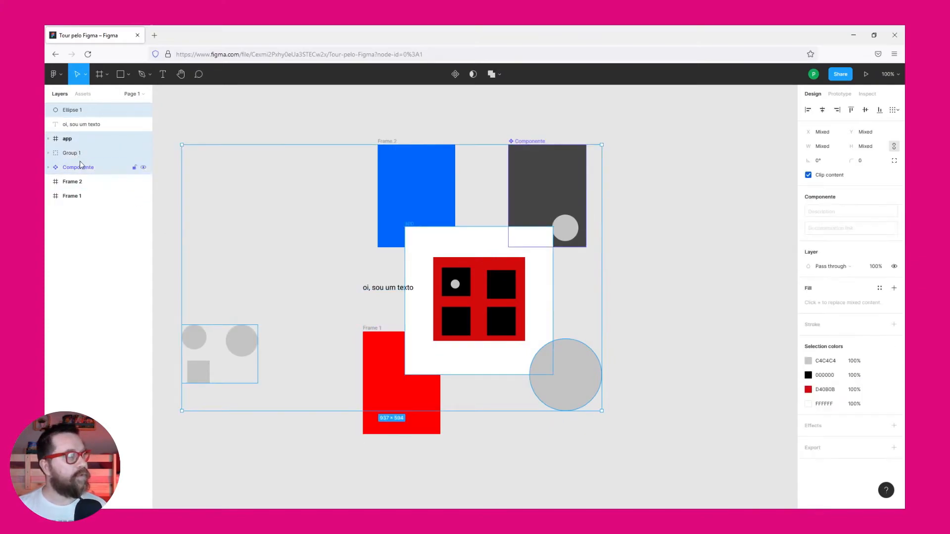
{"action": "left_click", "coordinate": [74, 154], "text": "ctrl"}
{"action": "left_click", "coordinate": [77, 139], "text": "ctrl"}
{"action": "left_click", "coordinate": [76, 153], "text": "ctrl"}
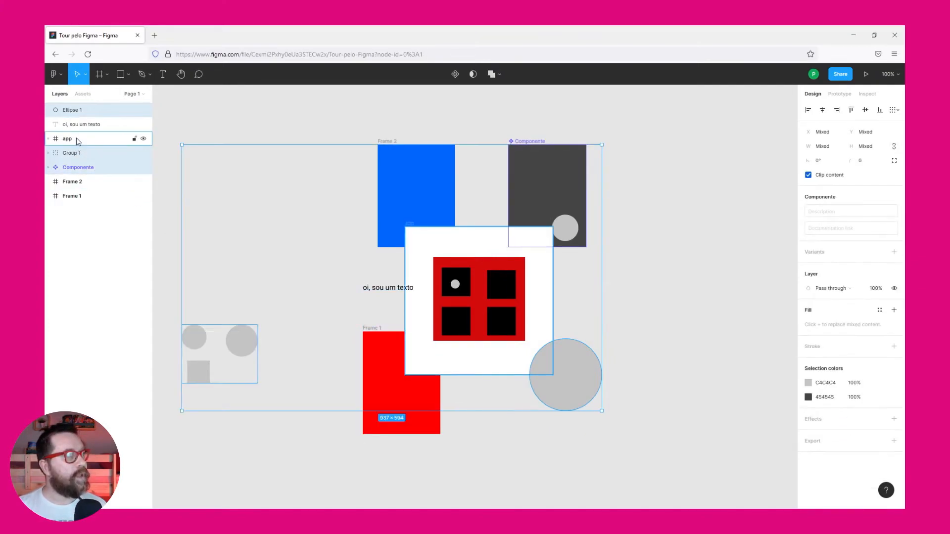
{"action": "left_click", "coordinate": [77, 139], "text": "ctrl"}
{"action": "left_click", "coordinate": [227, 104]}
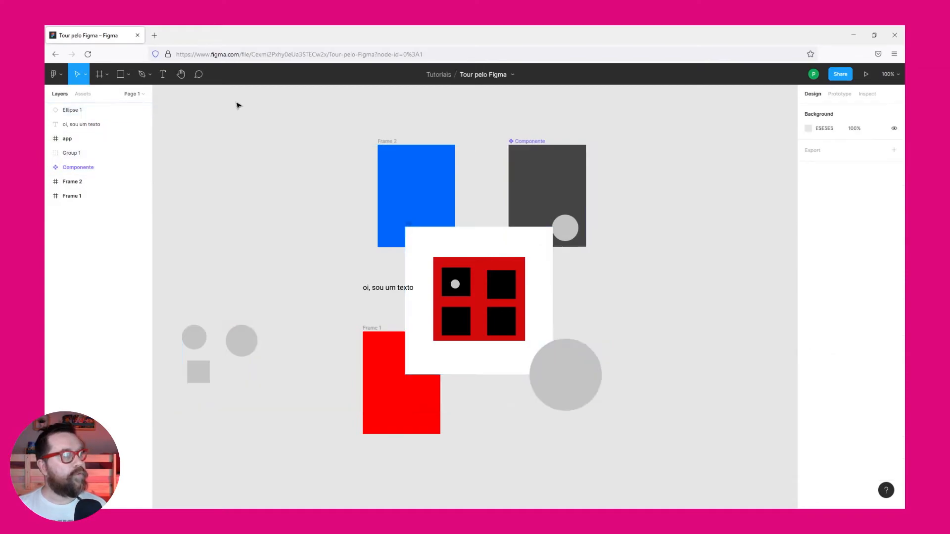
Select Ellipse 1 and Componente together, shift them slightly sideways on the canvas, undo the move, and clear the selection.
{"action": "left_click", "coordinate": [99, 109]}
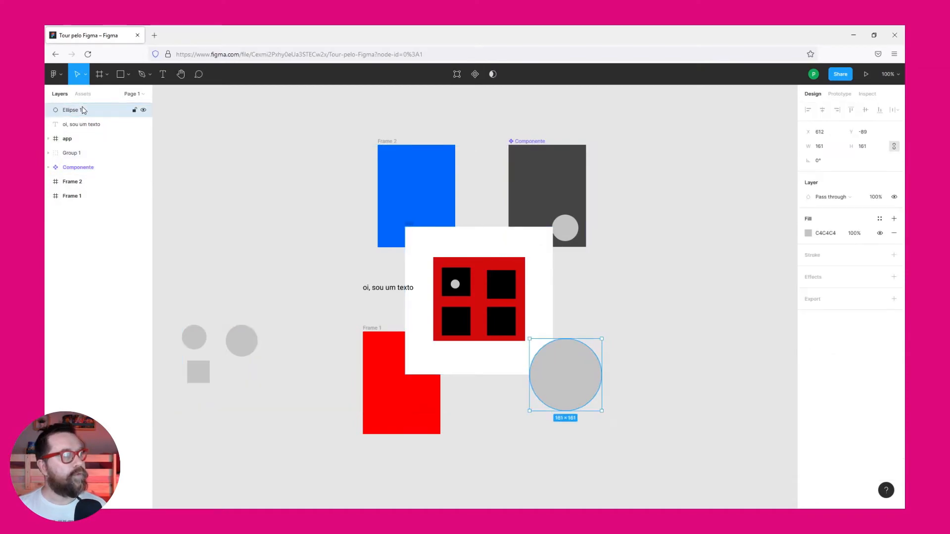
{"action": "left_click", "coordinate": [83, 169], "text": "shift"}
{"action": "left_click_drag", "start_coordinate": [548, 190], "coordinate": [571, 190]}
{"action": "key", "text": "ctrl+z"}
{"action": "left_click", "coordinate": [644, 116]}
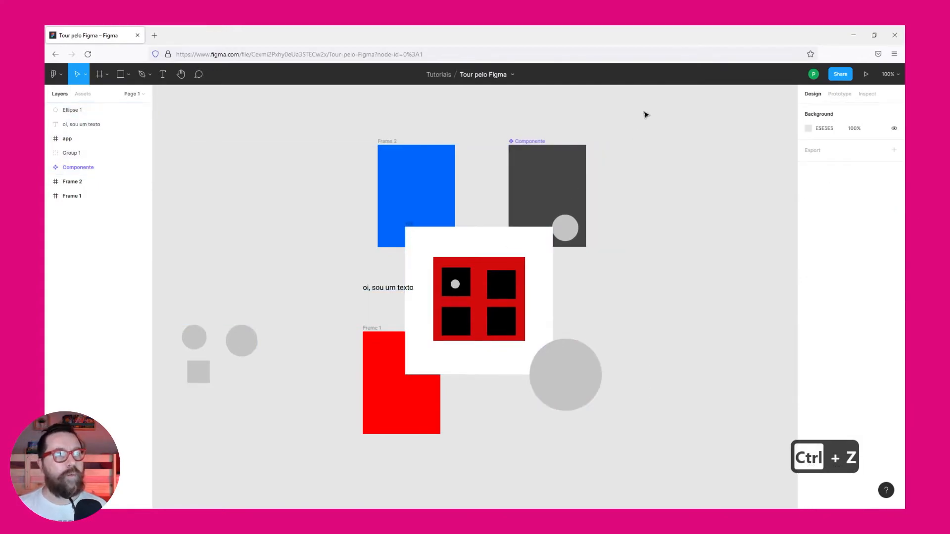
{"action": "left_click_drag", "start_coordinate": [703, 106], "coordinate": [333, 324]}
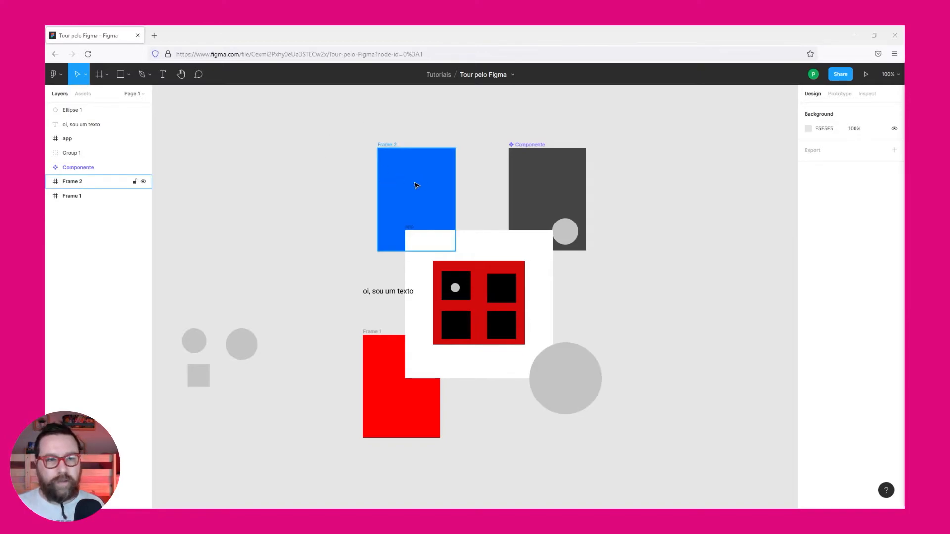
Draw a 110 × 110 circle to the right of Componente and turn it into a component.
{"action": "left_click", "coordinate": [540, 147]}
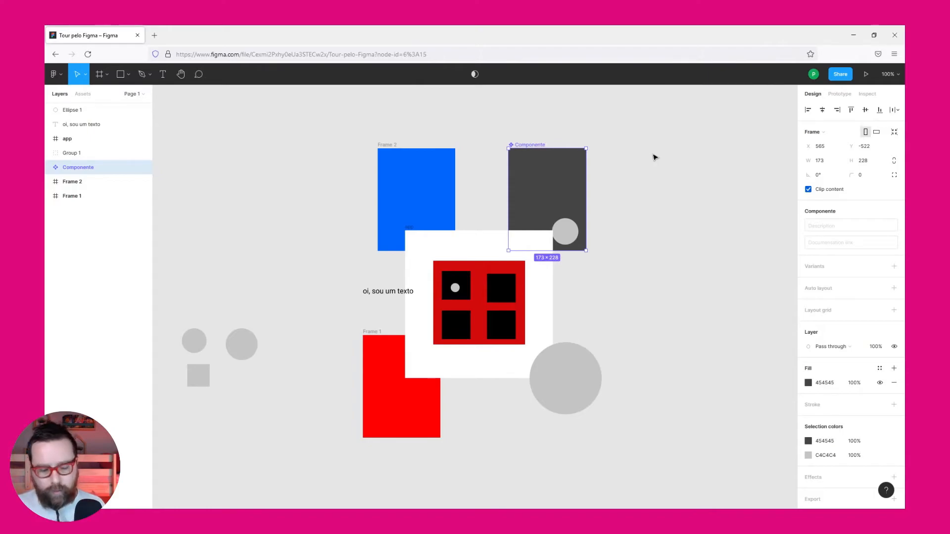
{"action": "key", "text": "o"}
{"action": "left_click_drag", "start_coordinate": [651, 153], "coordinate": [700, 203]}
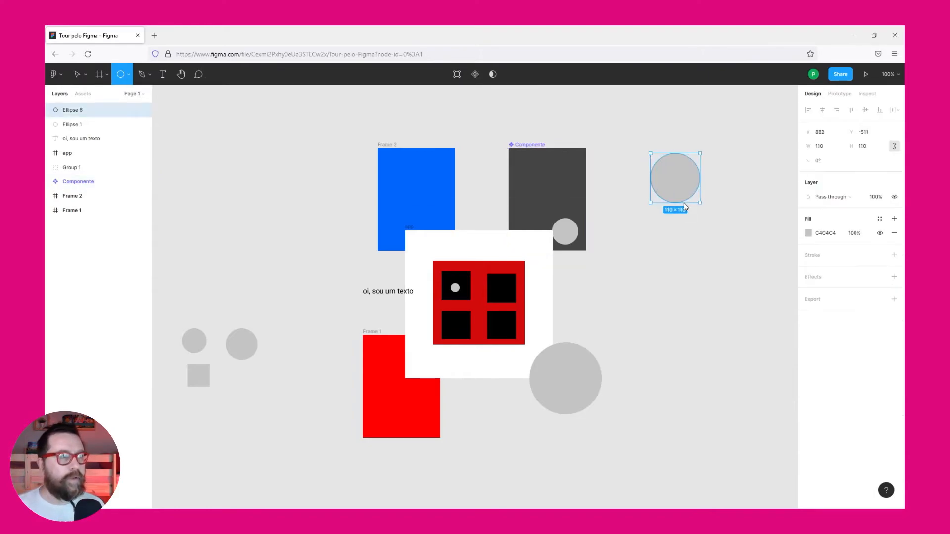
{"action": "key", "text": "ctrl+alt+k"}
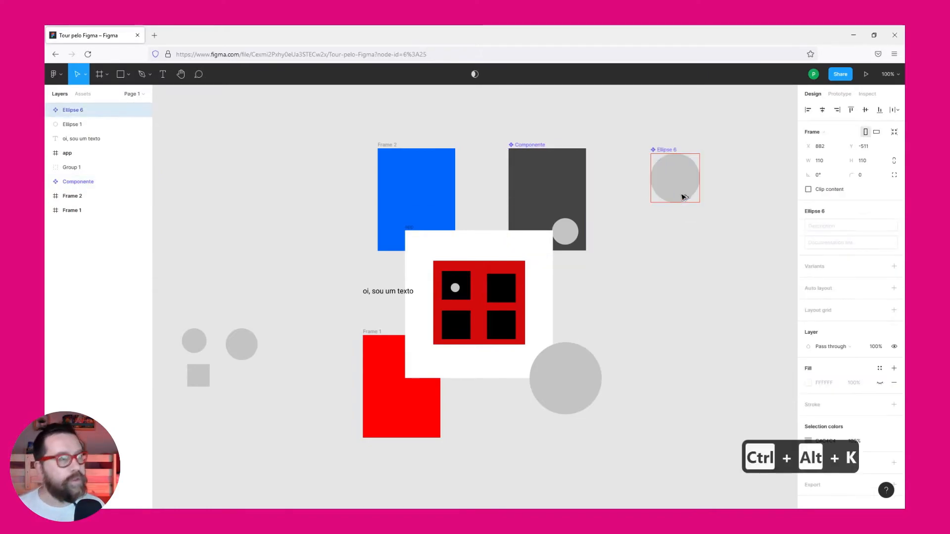
{"action": "left_click", "coordinate": [694, 127]}
{"action": "left_click", "coordinate": [677, 150]}
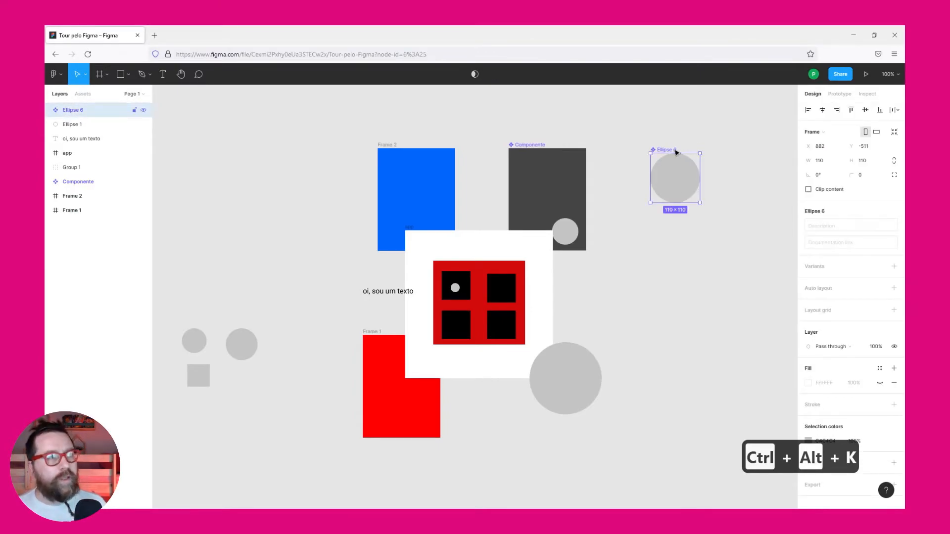
{"action": "left_click", "coordinate": [630, 120]}
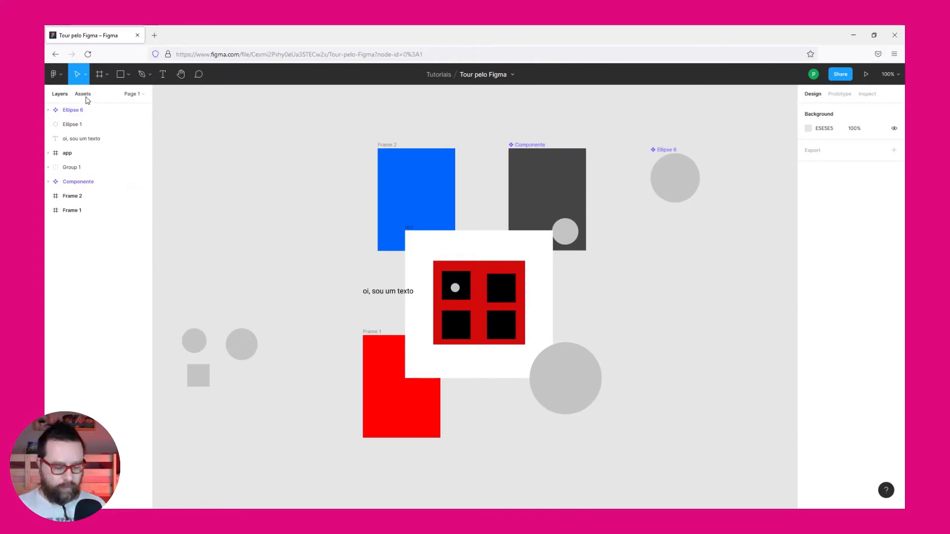
Place two instances each of the Componente and Ellipse 6 assets beside Frame 2, and check their entries in the layer list.
{"action": "key", "text": "alt+2"}
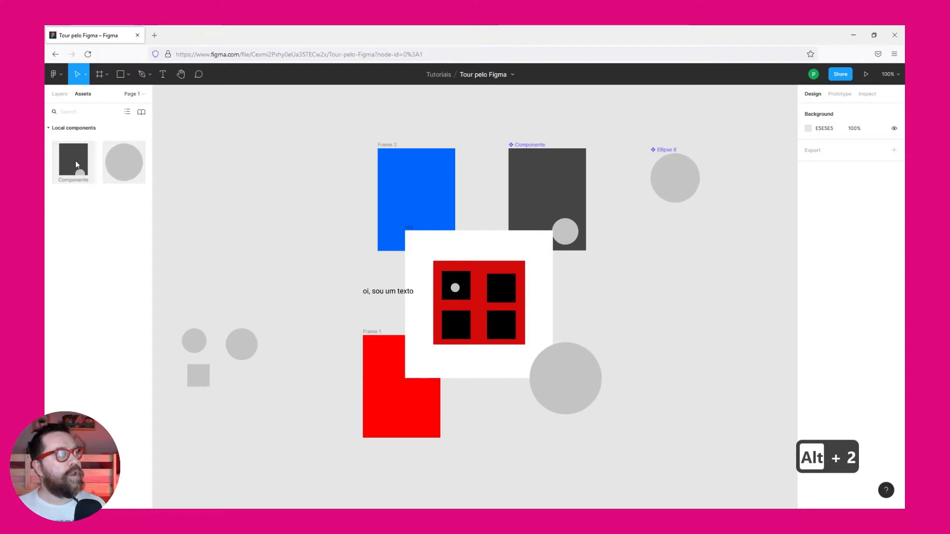
{"action": "left_click_drag", "start_coordinate": [75, 161], "coordinate": [228, 172]}
{"action": "left_click_drag", "start_coordinate": [77, 165], "coordinate": [233, 267]}
{"action": "left_click_drag", "start_coordinate": [126, 171], "coordinate": [303, 203]}
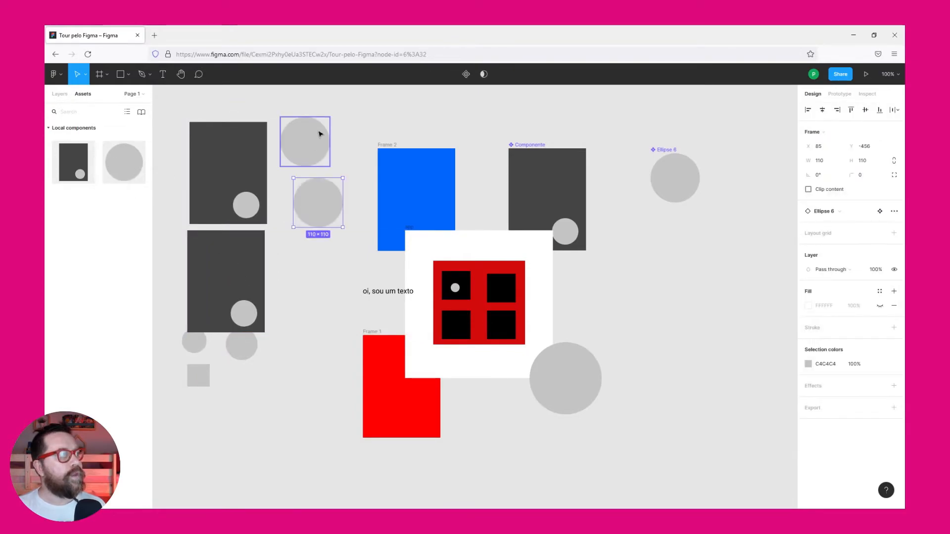
{"action": "left_click", "coordinate": [361, 124]}
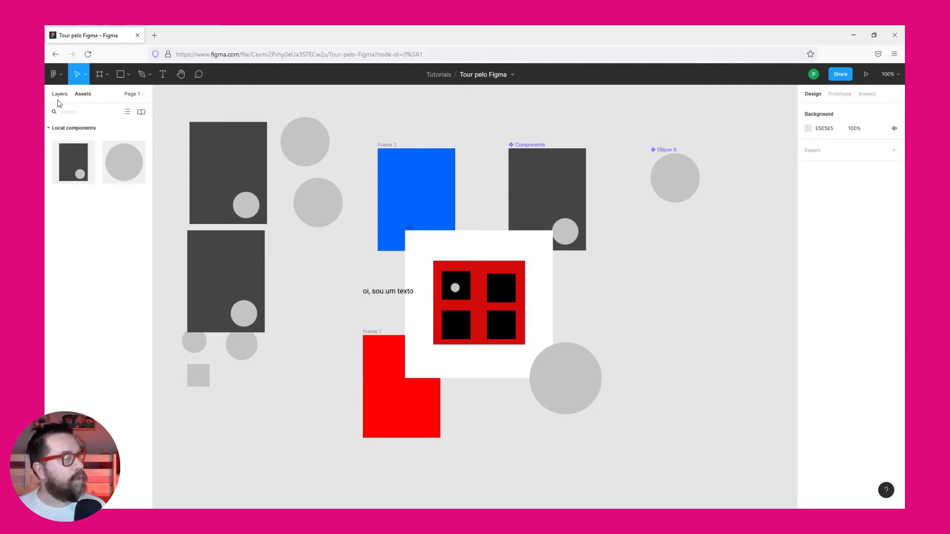
{"action": "key", "text": "alt+1"}
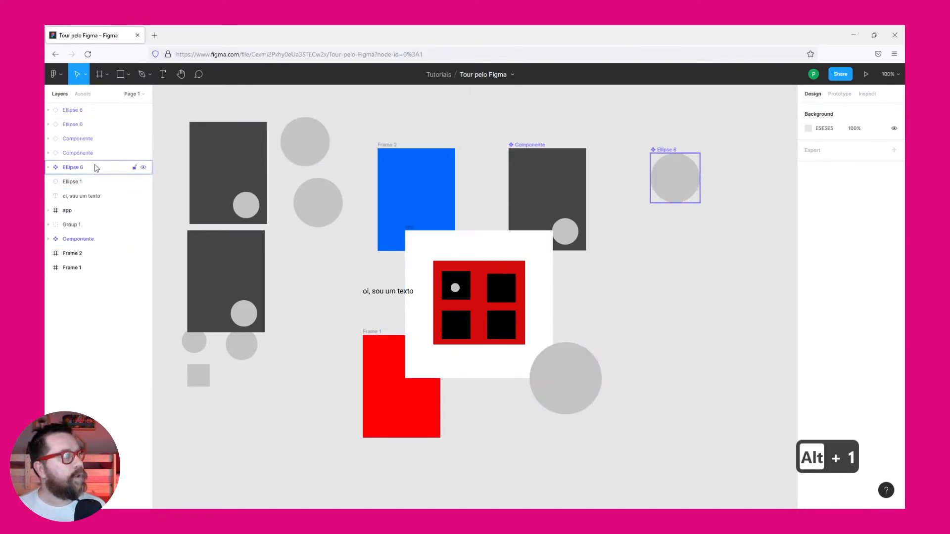
{"action": "left_click", "coordinate": [83, 94]}
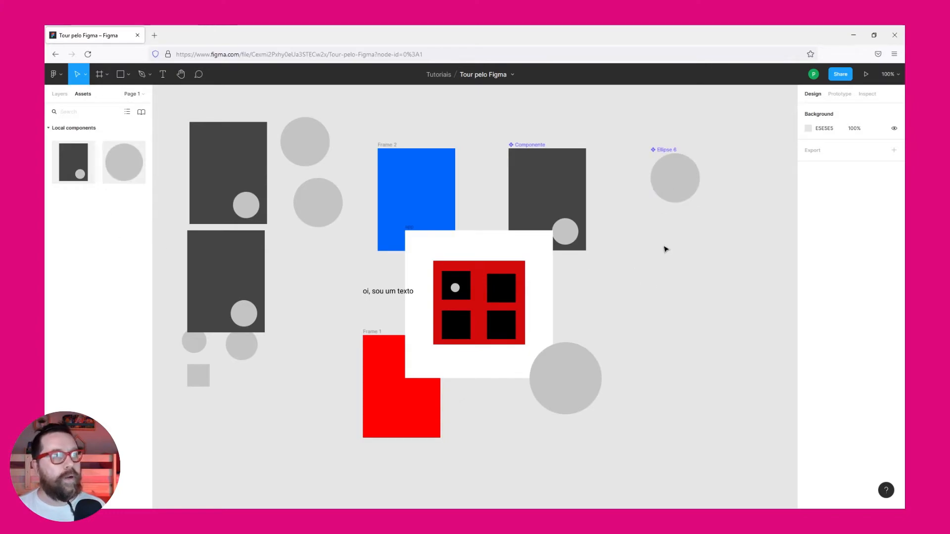
Create a color style named Cinza from the fill of the circle inside the Ellipse 6 component.
{"action": "left_click", "coordinate": [674, 187]}
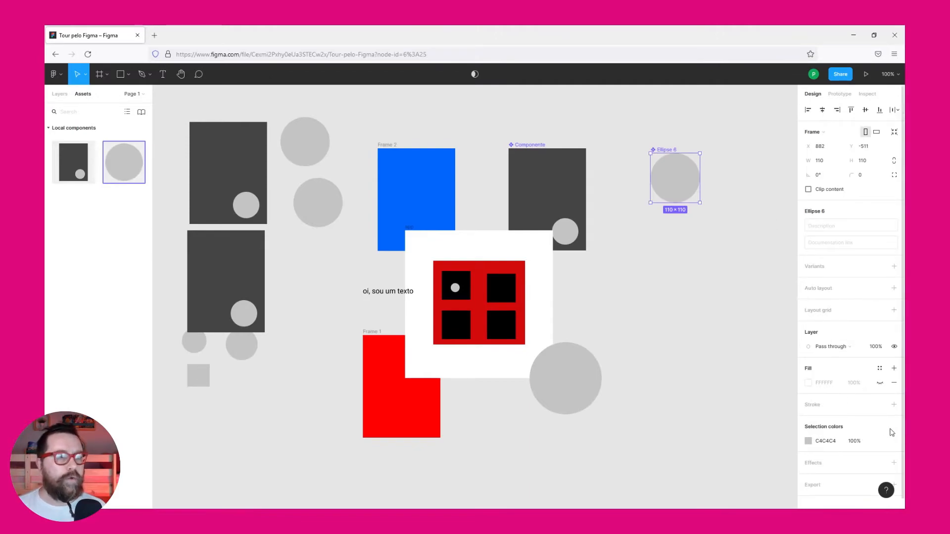
{"action": "left_click", "coordinate": [880, 368]}
{"action": "left_click", "coordinate": [766, 361]}
{"action": "left_click", "coordinate": [659, 170]}
{"action": "left_click", "coordinate": [659, 170]}
{"action": "left_click", "coordinate": [880, 276]}
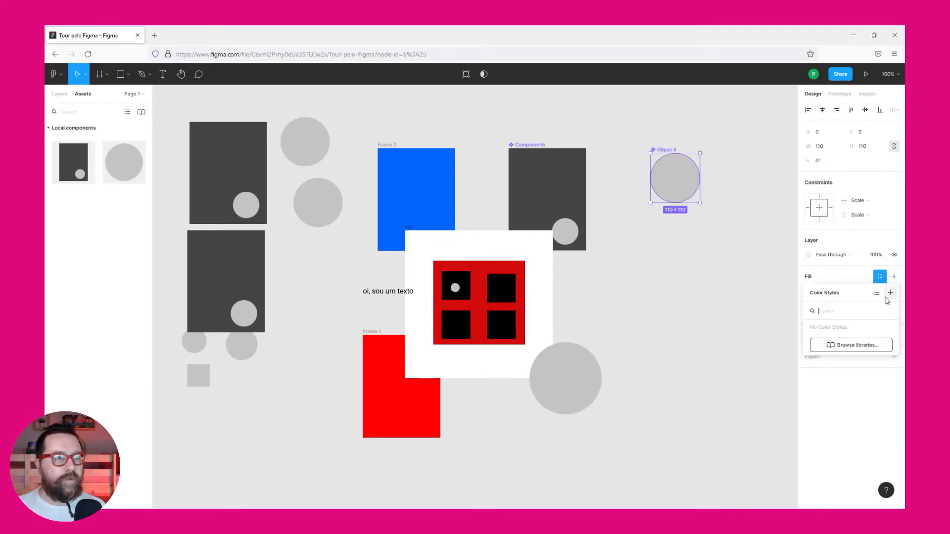
{"action": "left_click", "coordinate": [890, 293]}
{"action": "type", "text": "Cinza"}
{"action": "key", "text": "Return"}
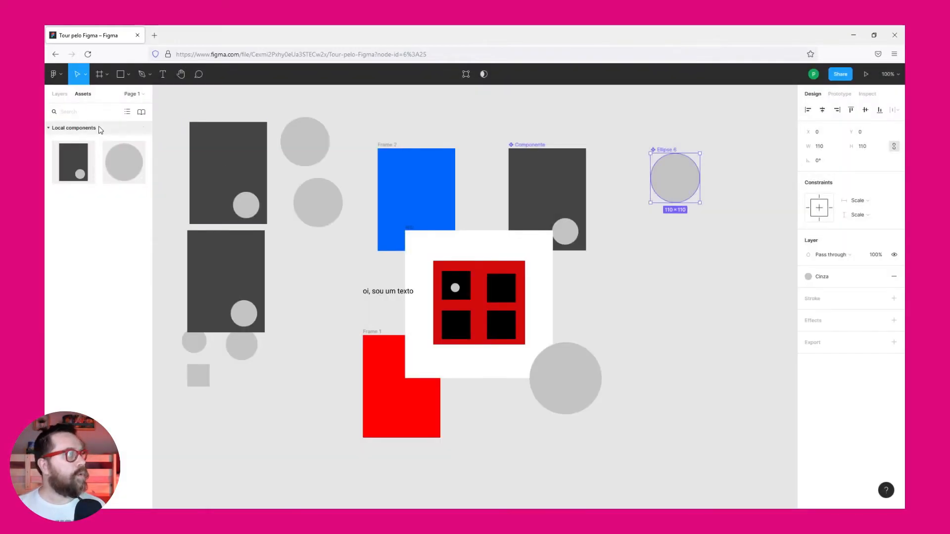
{"action": "left_click", "coordinate": [552, 128]}
Display the local components as a list, and look through the available libraries and their updates.
{"action": "left_click", "coordinate": [129, 113]}
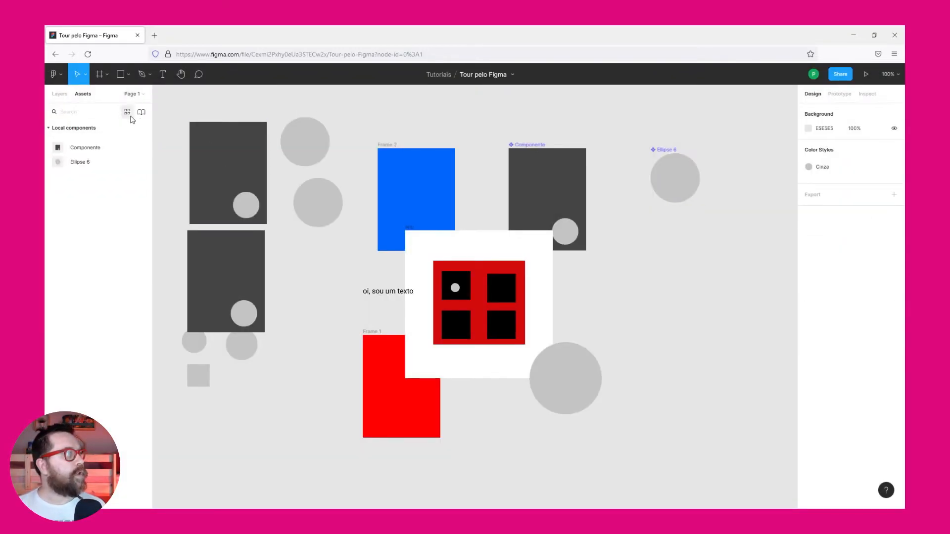
{"action": "left_click", "coordinate": [141, 111]}
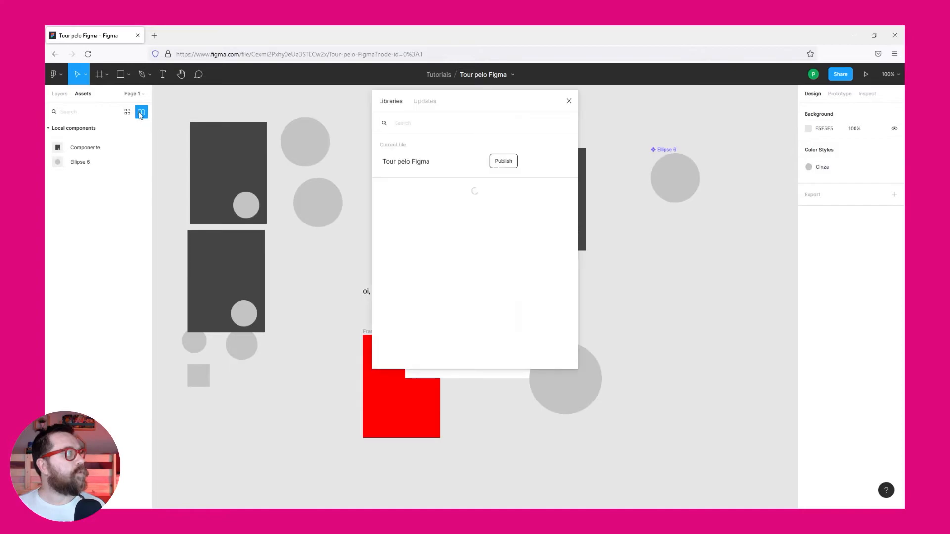
{"action": "left_click", "coordinate": [421, 109]}
{"action": "left_click", "coordinate": [399, 101]}
{"action": "left_click", "coordinate": [569, 101]}
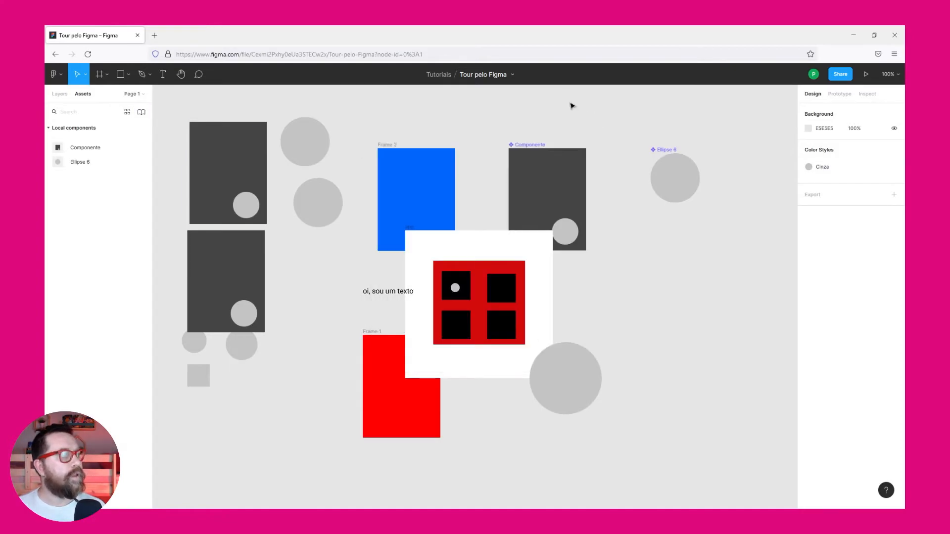
{"action": "left_click", "coordinate": [61, 130]}
{"action": "left_click", "coordinate": [61, 130]}
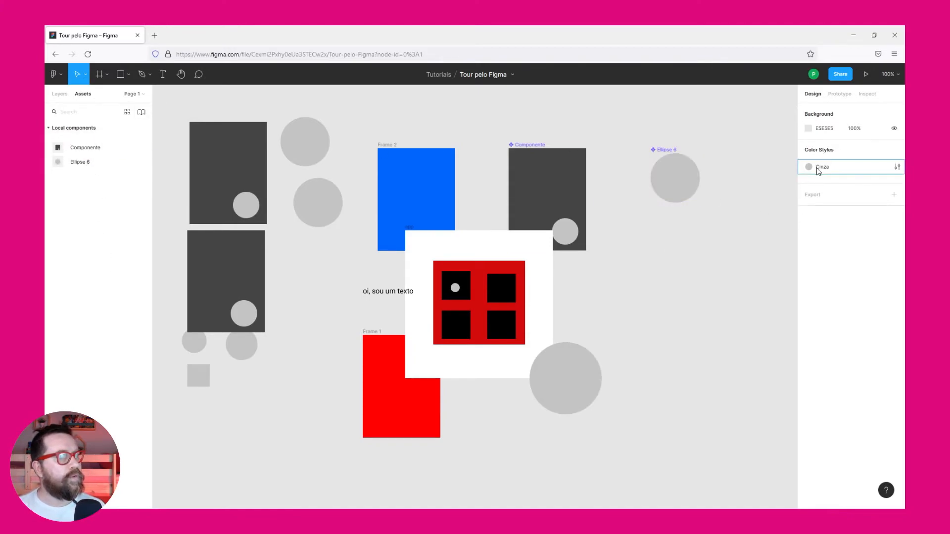
{"action": "left_click", "coordinate": [660, 178]}
{"action": "left_click", "coordinate": [666, 128]}
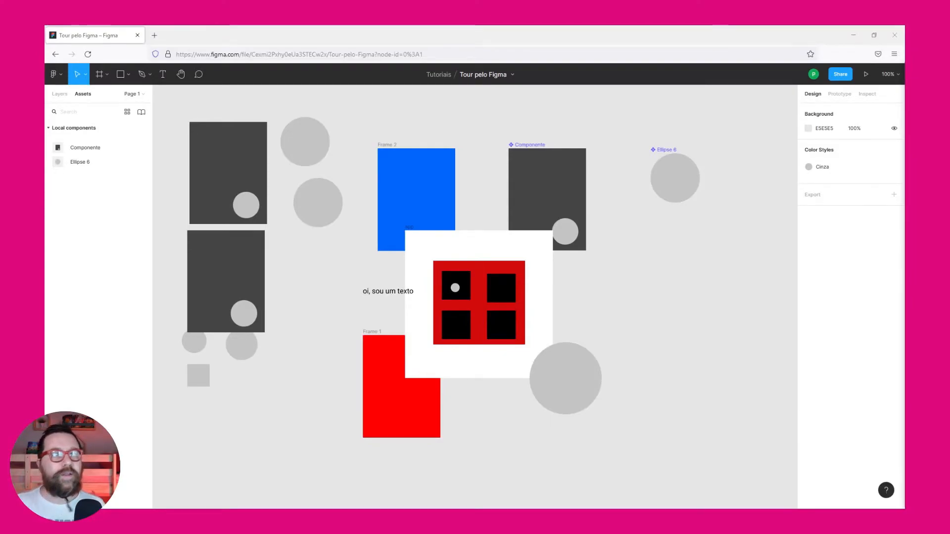
Return to the layer list, show the file's pages and add a new page with its default name.
{"action": "left_click", "coordinate": [60, 94]}
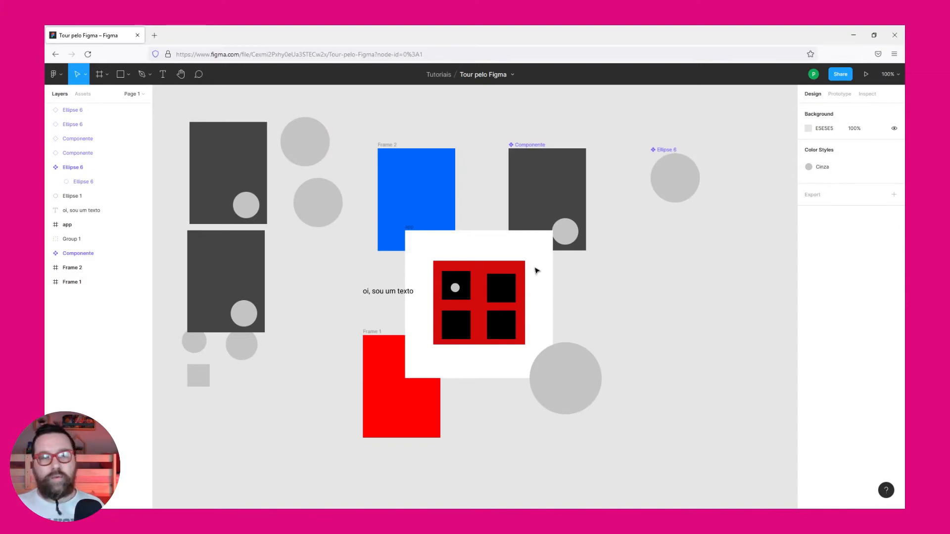
{"action": "left_click", "coordinate": [134, 94]}
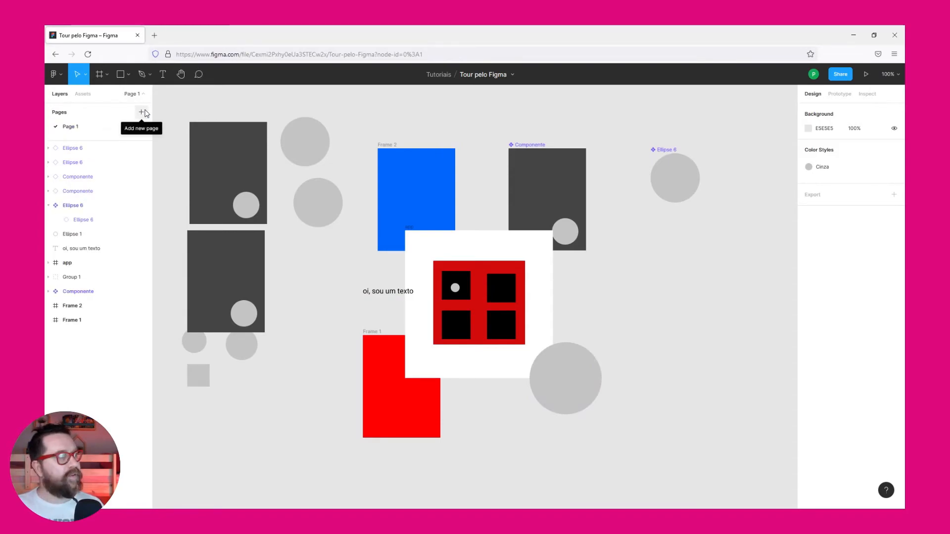
{"action": "left_click", "coordinate": [143, 112]}
{"action": "left_click", "coordinate": [320, 216]}
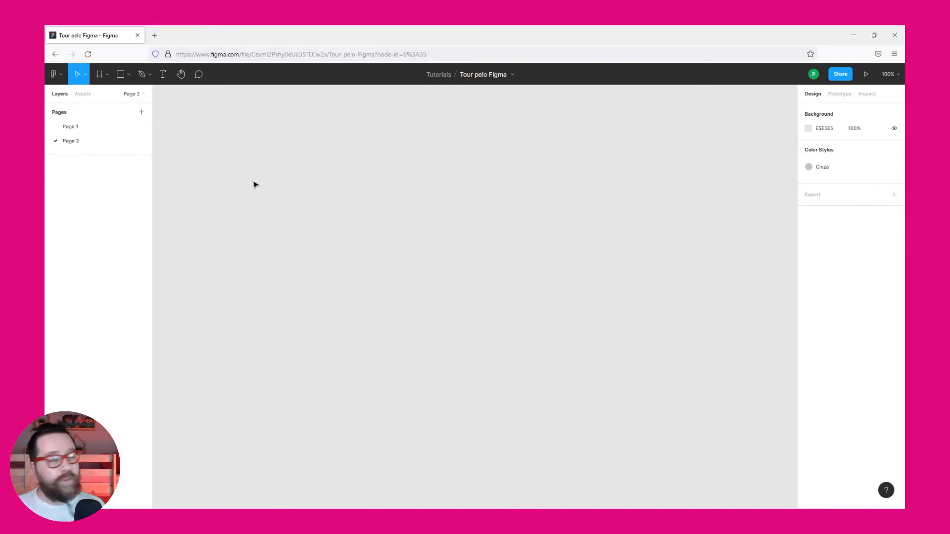
Switch between Page 1 and Page 2, and draw a 199 × 199 circle on Page 2.
{"action": "left_click", "coordinate": [91, 131]}
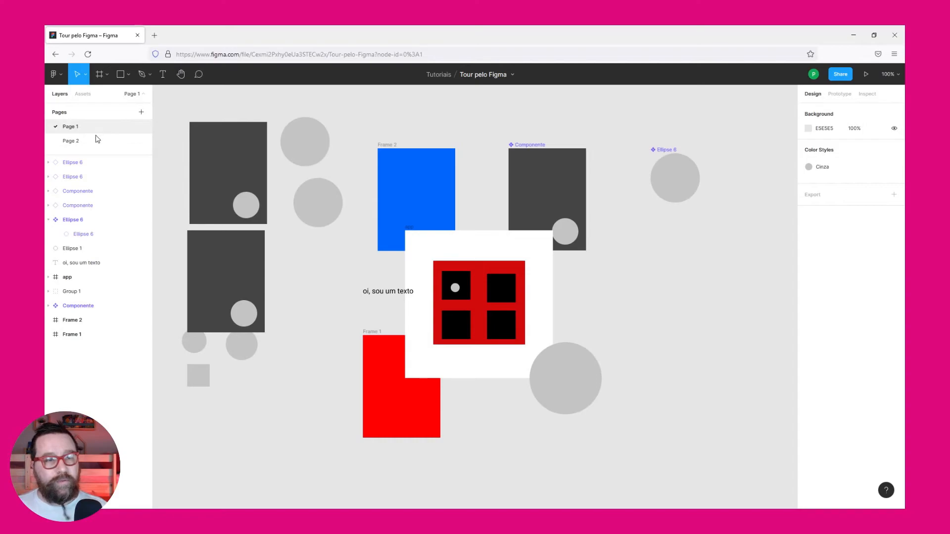
{"action": "left_click", "coordinate": [97, 141]}
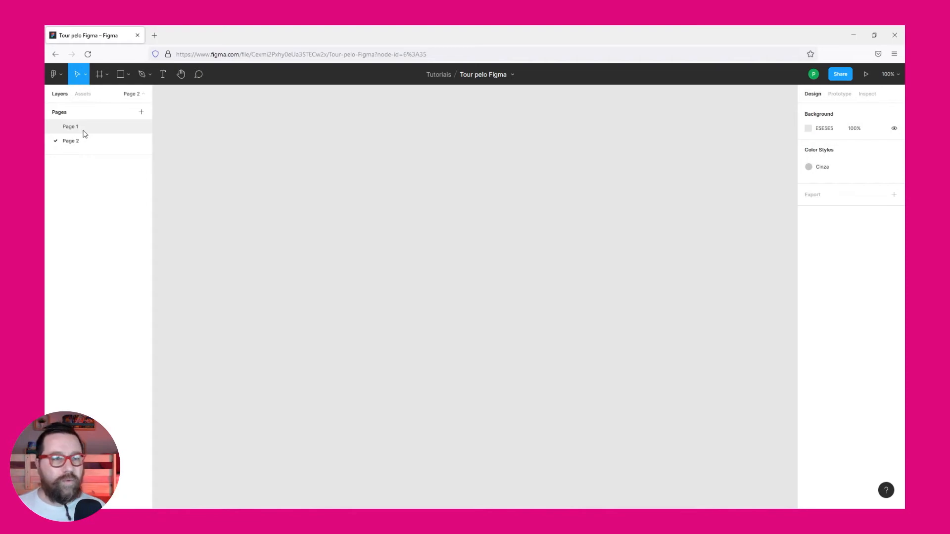
{"action": "left_click", "coordinate": [85, 133]}
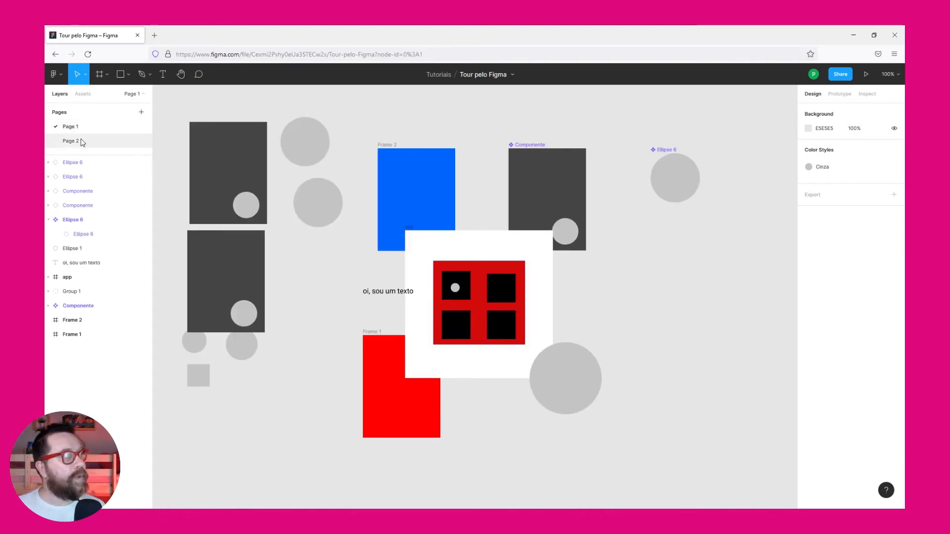
{"action": "left_click", "coordinate": [106, 143]}
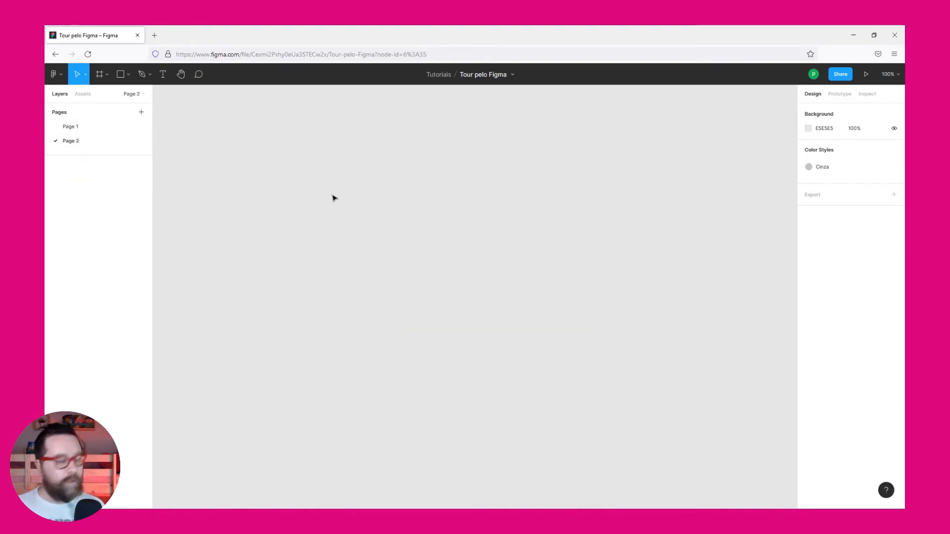
{"action": "key", "text": "o"}
{"action": "left_click_drag", "start_coordinate": [427, 202], "coordinate": [517, 291]}
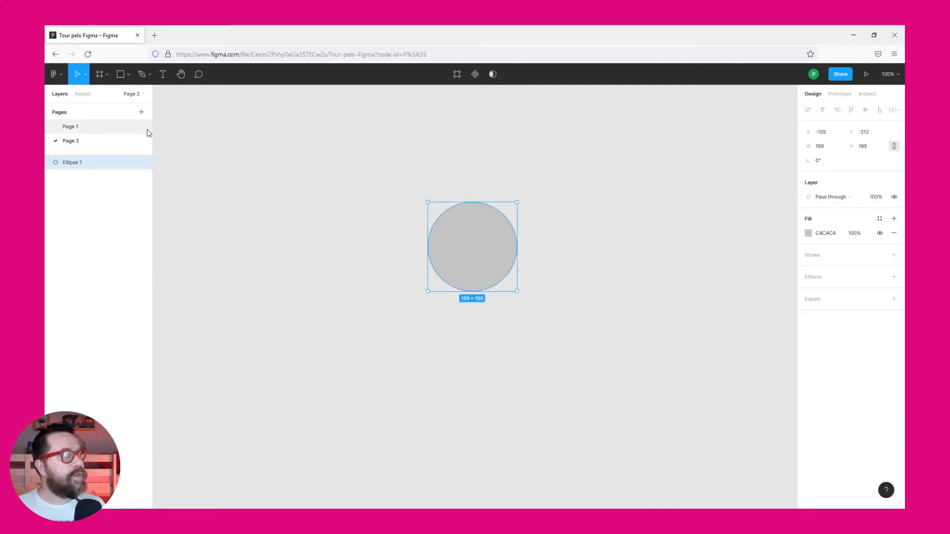
Add a third page with its default name and draw a 167 × 167 square on it.
{"action": "left_click", "coordinate": [140, 112]}
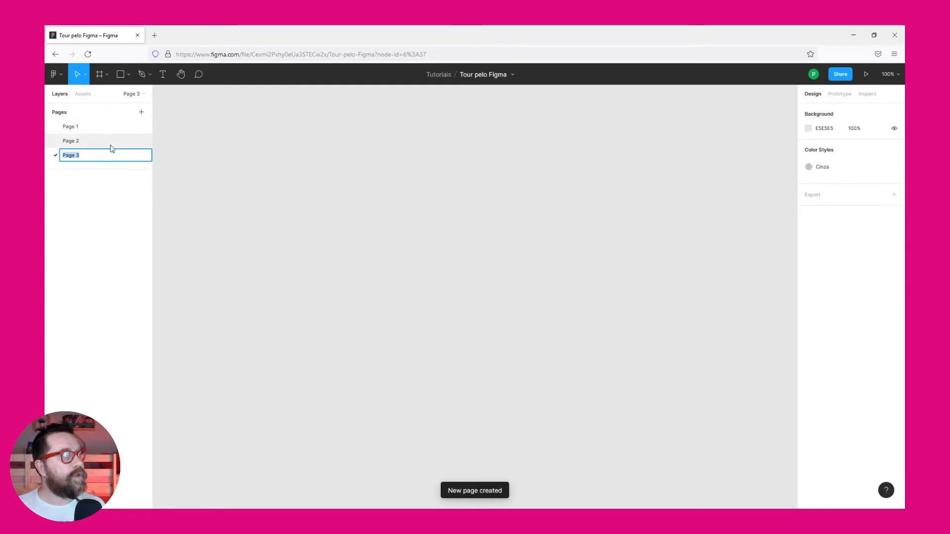
{"action": "left_click", "coordinate": [398, 269]}
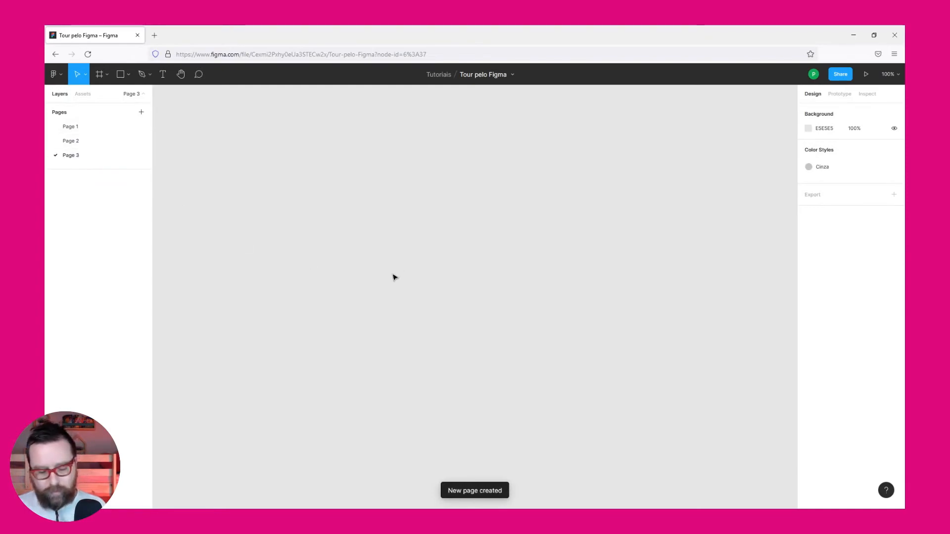
{"action": "key", "text": "r"}
{"action": "left_click_drag", "start_coordinate": [390, 200], "coordinate": [466, 265]}
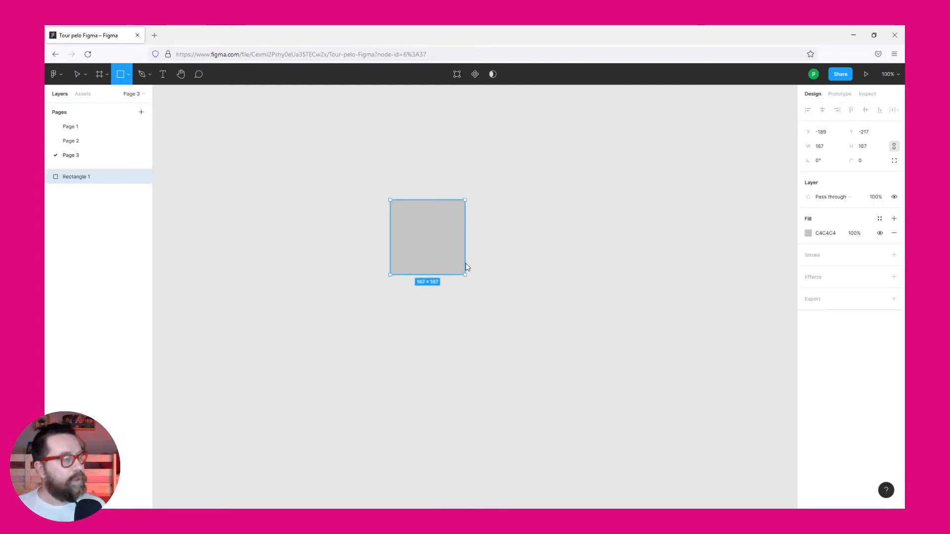
Return to Page 1 by way of Page 2, and try narrowing and widening the layers sidebar before restoring its width.
{"action": "left_click", "coordinate": [91, 143]}
{"action": "left_click", "coordinate": [84, 131]}
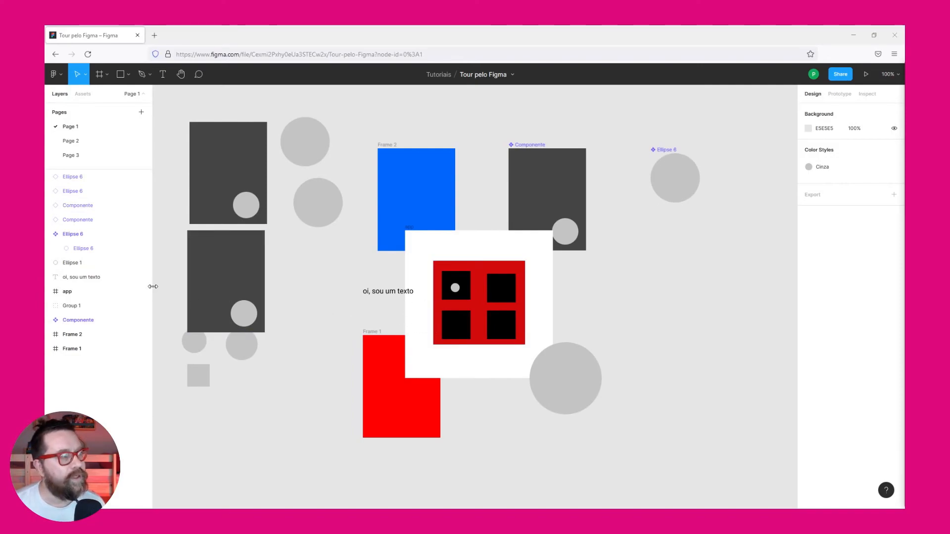
{"action": "left_click_drag", "start_coordinate": [153, 286], "coordinate": [71, 278]}
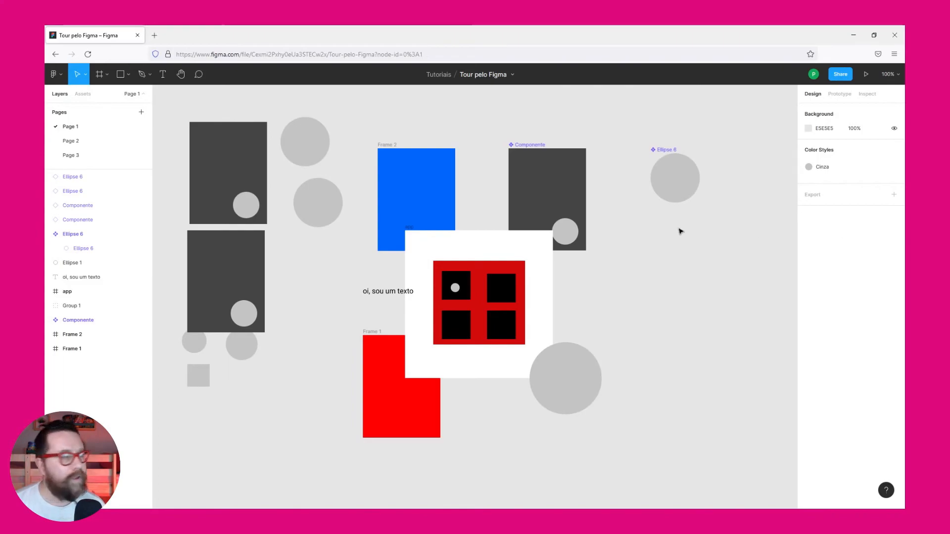
{"action": "left_click_drag", "start_coordinate": [153, 262], "coordinate": [351, 291]}
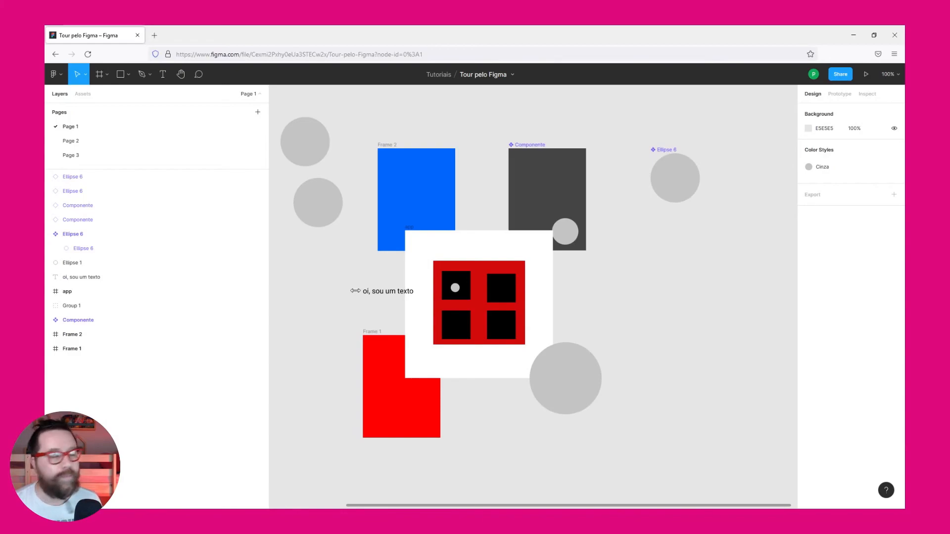
{"action": "left_click_drag", "start_coordinate": [356, 291], "coordinate": [104, 272]}
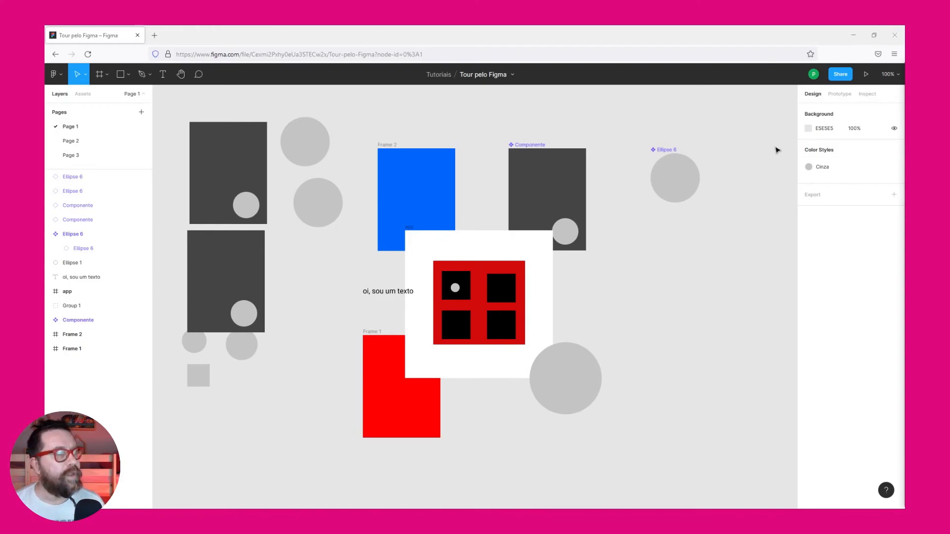
Show the rulers and place vertical canvas guides at 773 and 551.
{"action": "key", "text": "shift+r"}
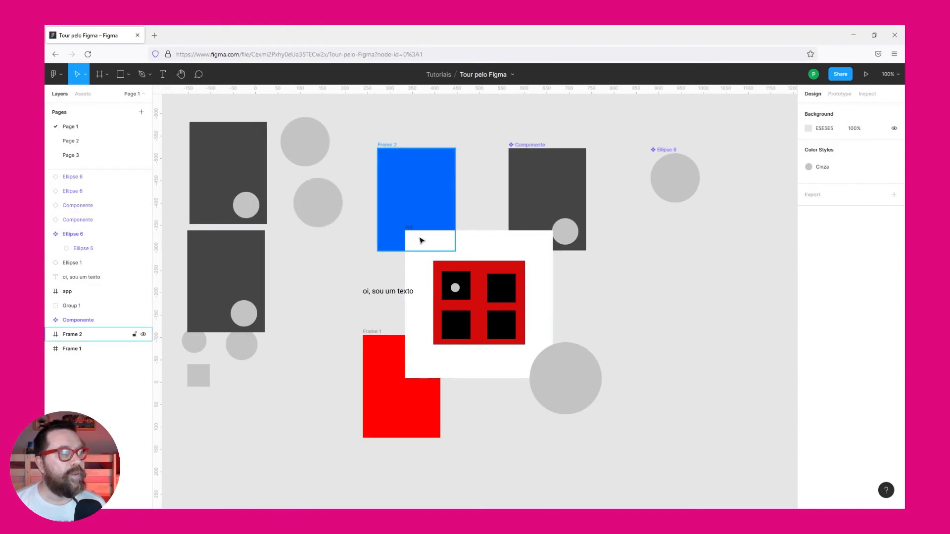
{"action": "left_click_drag", "start_coordinate": [160, 252], "coordinate": [601, 149]}
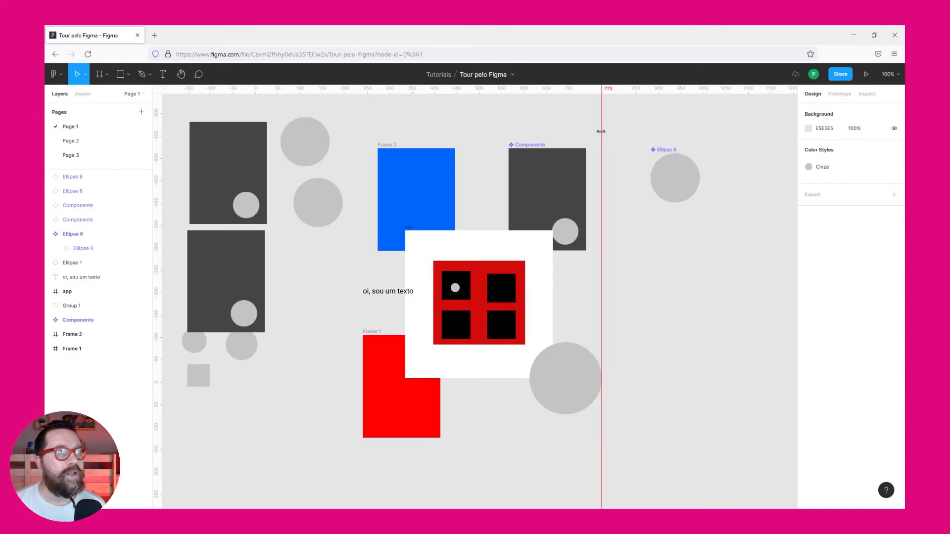
{"action": "left_click_drag", "start_coordinate": [157, 125], "coordinate": [503, 127]}
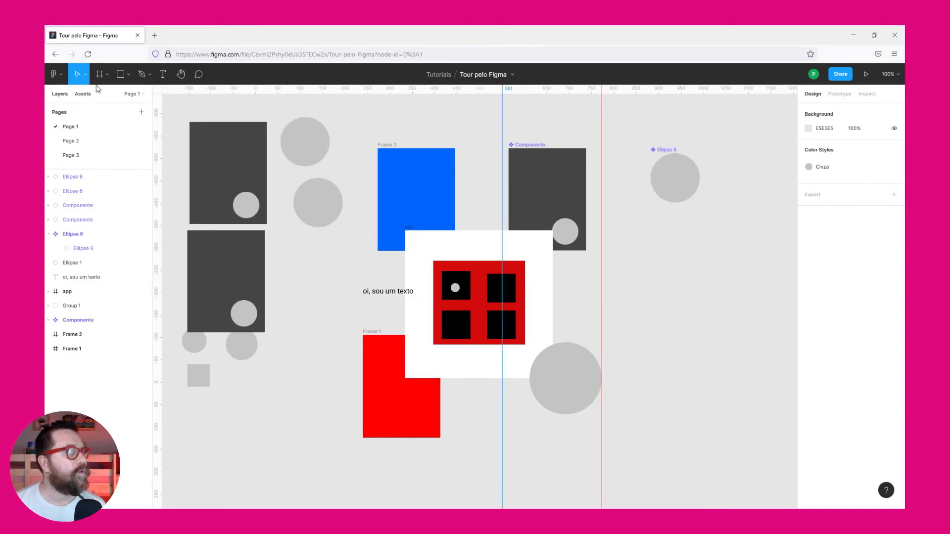
Draw a thin rectangle spanning the two vertical guides above Componente, and place horizontal guides along its upper and lower edges.
{"action": "left_click", "coordinate": [122, 75]}
{"action": "left_click_drag", "start_coordinate": [502, 109], "coordinate": [609, 118]}
{"action": "left_click", "coordinate": [630, 117]}
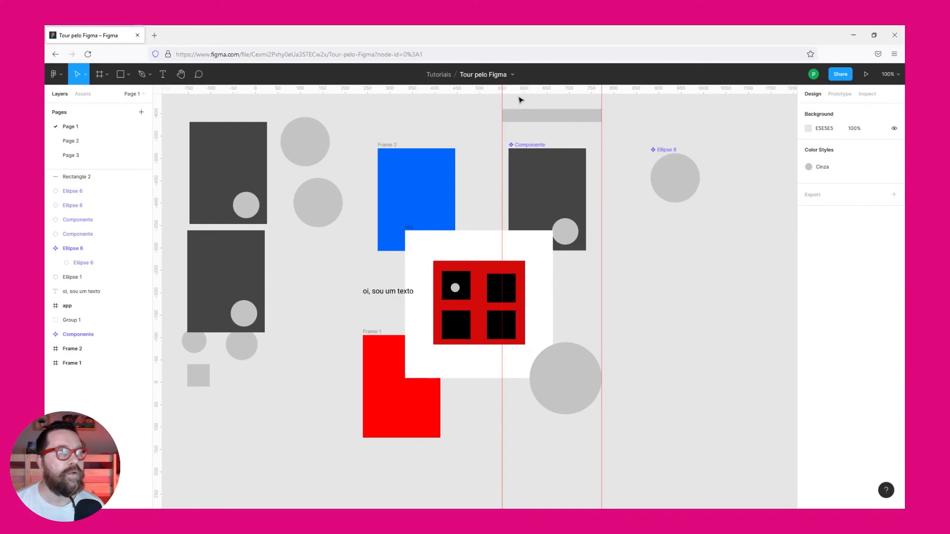
{"action": "left_click_drag", "start_coordinate": [529, 88], "coordinate": [535, 122]}
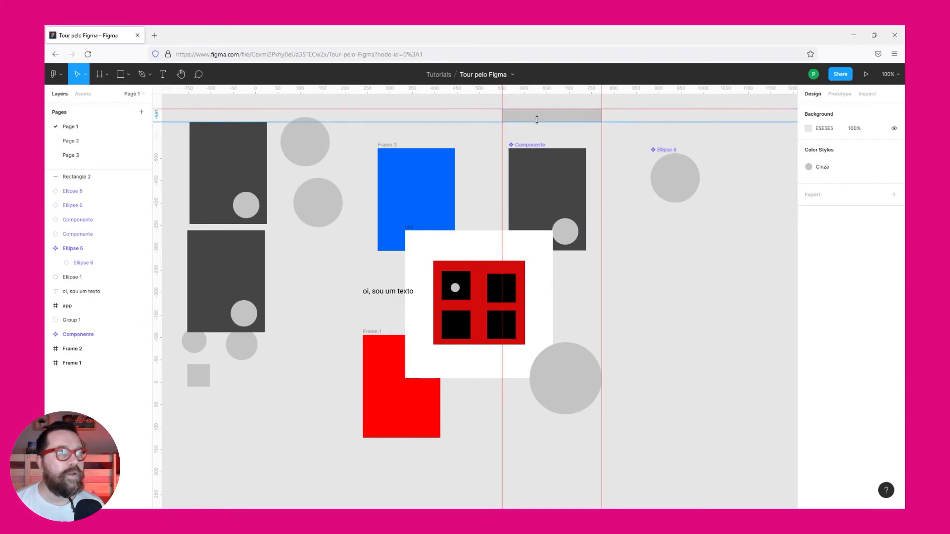
Delete the two vertical and two horizontal guides around the thin rectangle.
{"action": "left_click", "coordinate": [602, 102]}
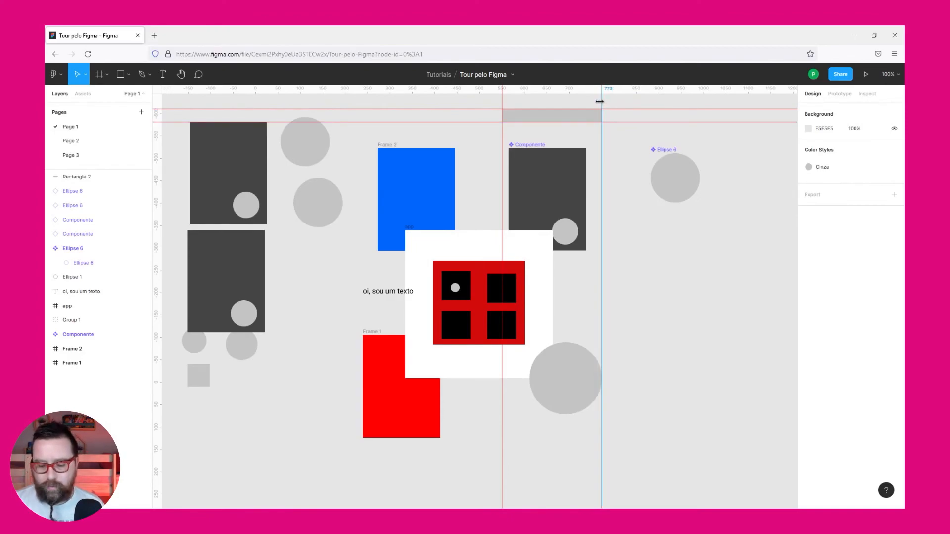
{"action": "key", "text": "Delete"}
{"action": "left_click", "coordinate": [617, 108]}
{"action": "key", "text": "Delete"}
{"action": "left_click", "coordinate": [615, 120]}
{"action": "key", "text": "Delete"}
{"action": "left_click", "coordinate": [501, 101]}
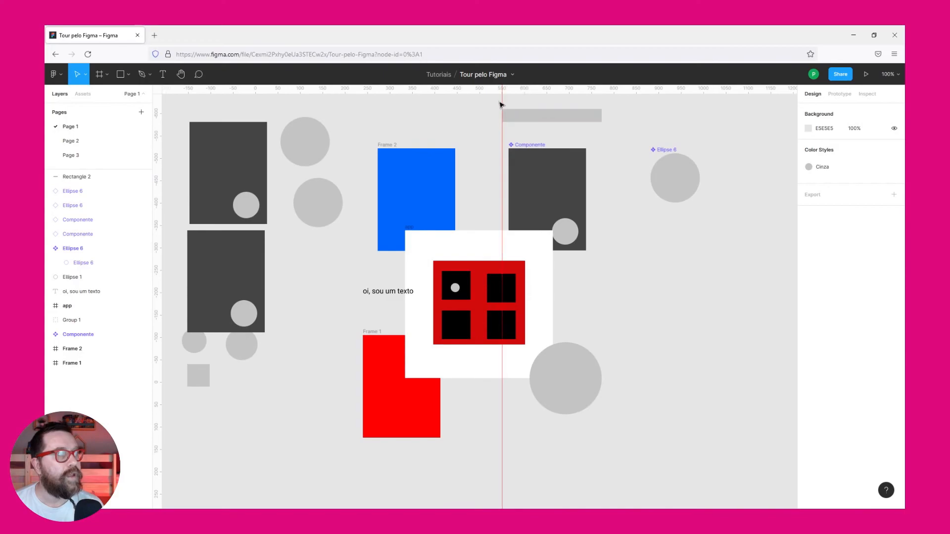
{"action": "key", "text": "Delete"}
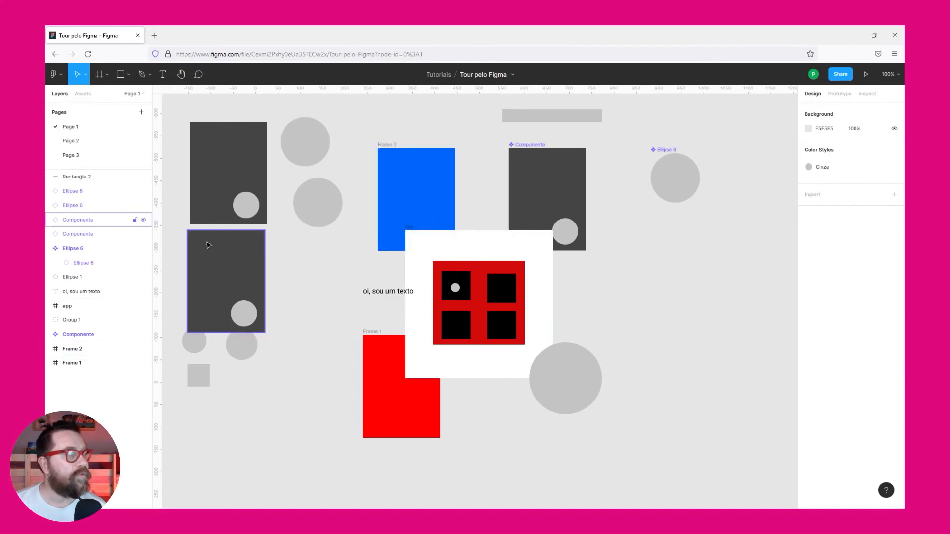
Place a vertical guide inside the app frame near its left edge, and move the frame to X 805, Y -276.
{"action": "left_click_drag", "start_coordinate": [163, 283], "coordinate": [471, 242]}
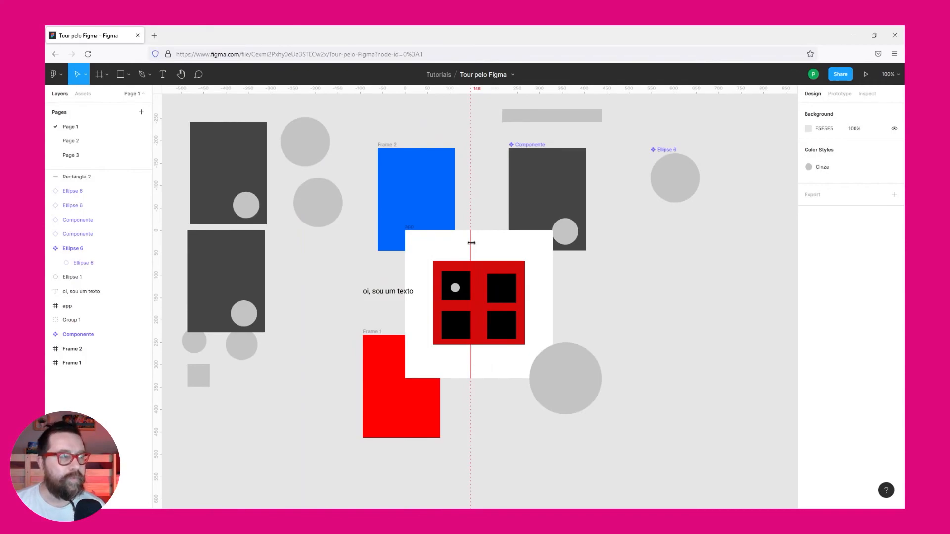
{"action": "left_click_drag", "start_coordinate": [471, 243], "coordinate": [419, 271]}
{"action": "left_click", "coordinate": [416, 231]}
{"action": "left_click_drag", "start_coordinate": [417, 230], "coordinate": [637, 270]}
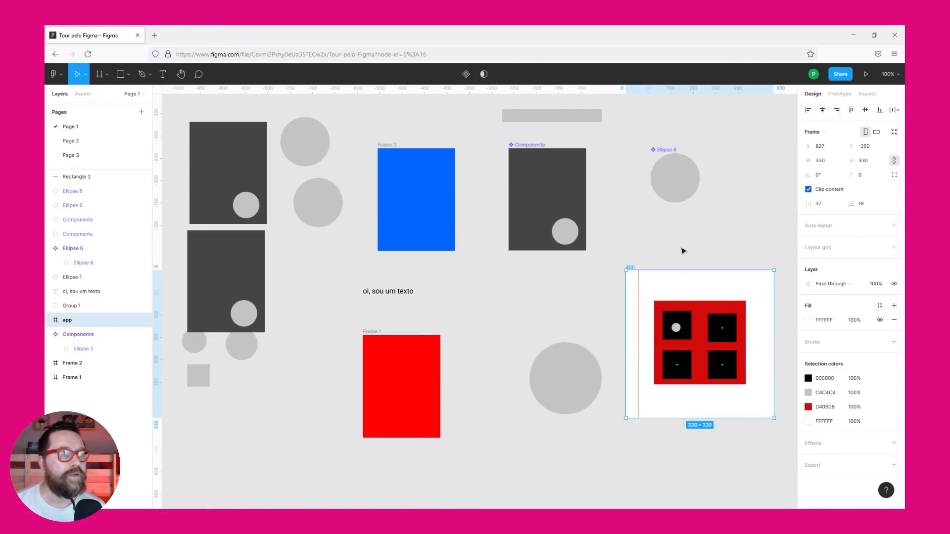
{"action": "left_click", "coordinate": [727, 494]}
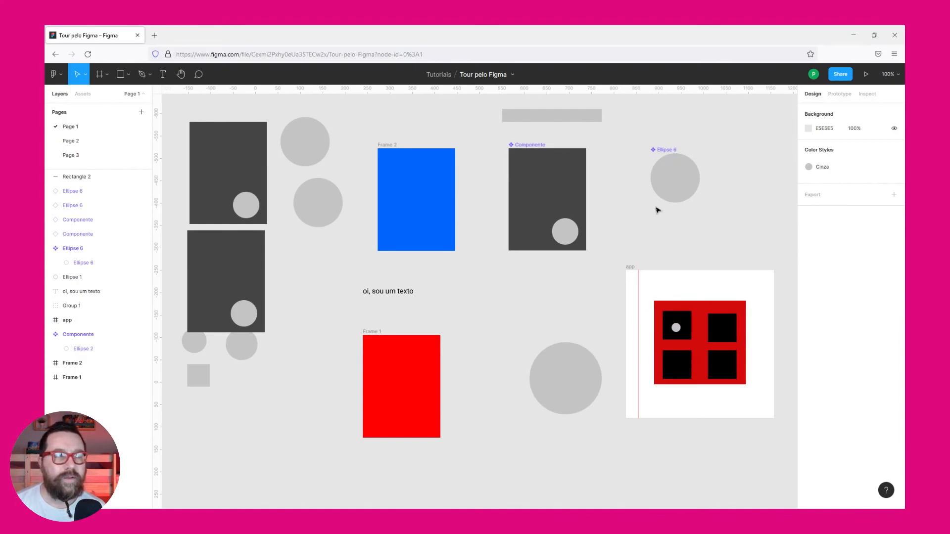
{"action": "left_click_drag", "start_coordinate": [633, 268], "coordinate": [622, 257]}
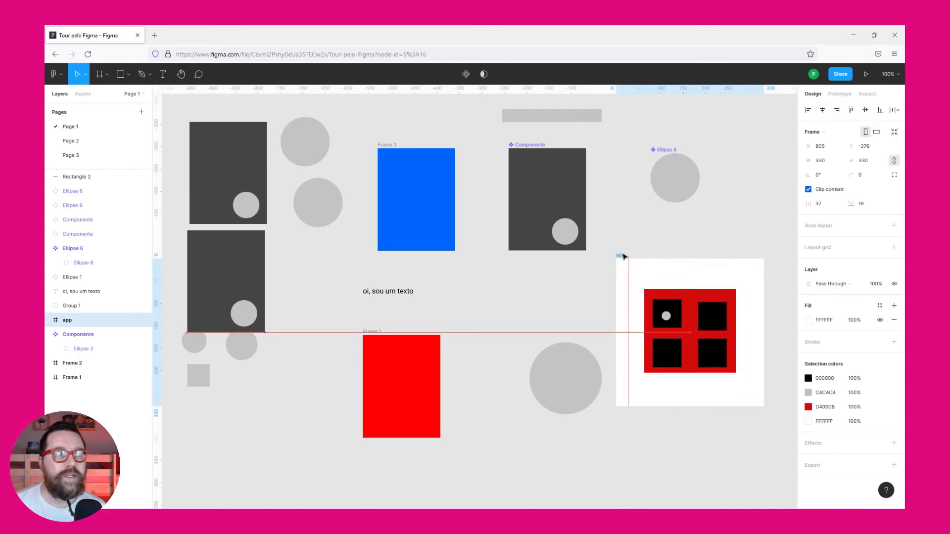
{"action": "left_click", "coordinate": [632, 206]}
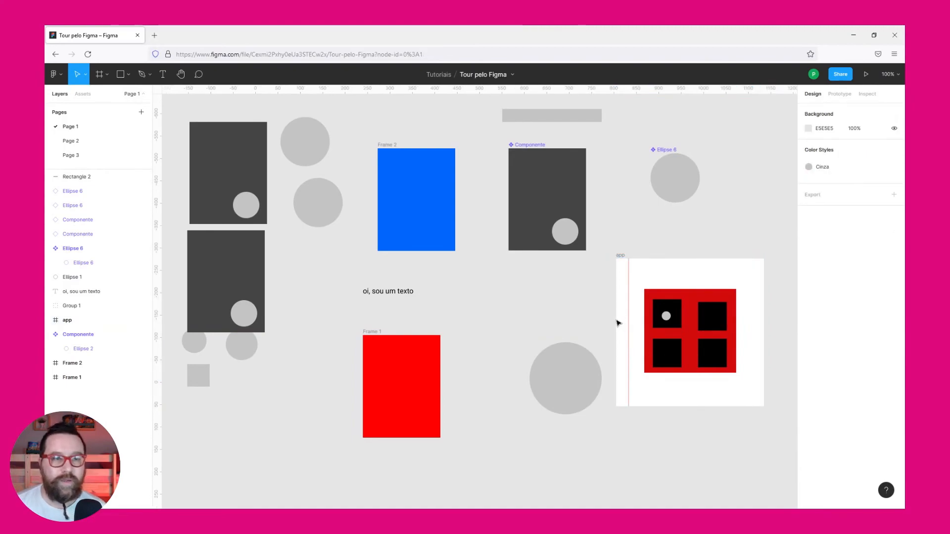
Move the large gray circle around beside the app frame and leave it at X 582, Y 3.
{"action": "left_click", "coordinate": [547, 380]}
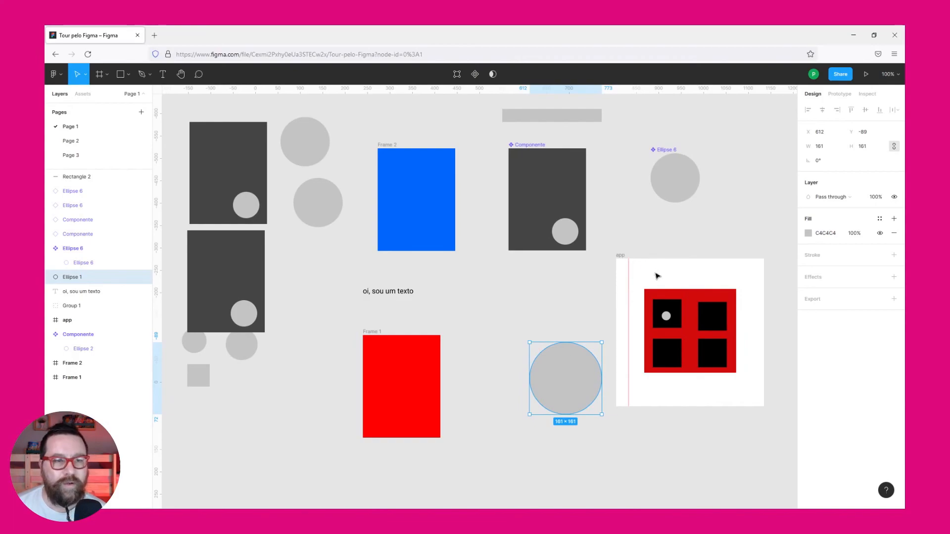
{"action": "left_click_drag", "start_coordinate": [703, 439], "coordinate": [497, 394]}
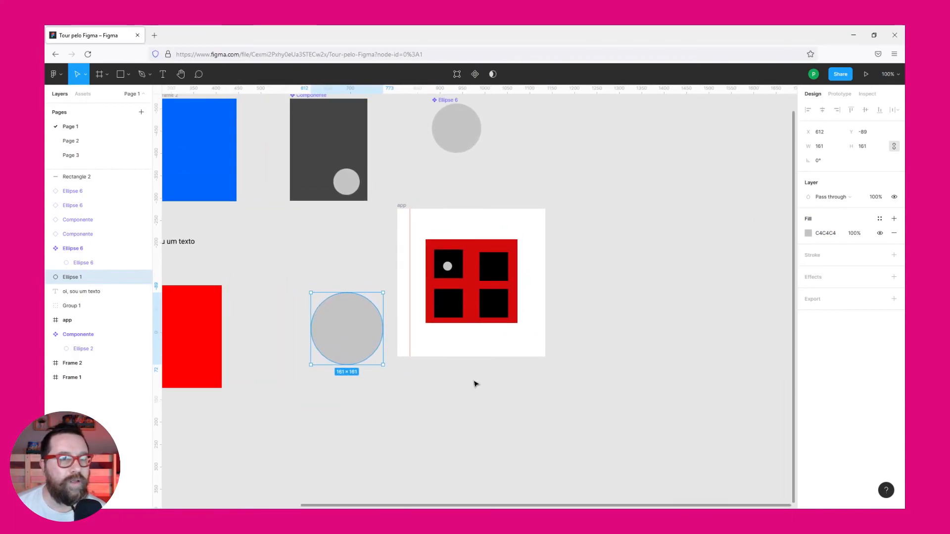
{"action": "left_click_drag", "start_coordinate": [405, 328], "coordinate": [346, 347]}
{"action": "left_click", "coordinate": [631, 341]}
{"action": "left_click", "coordinate": [513, 357]}
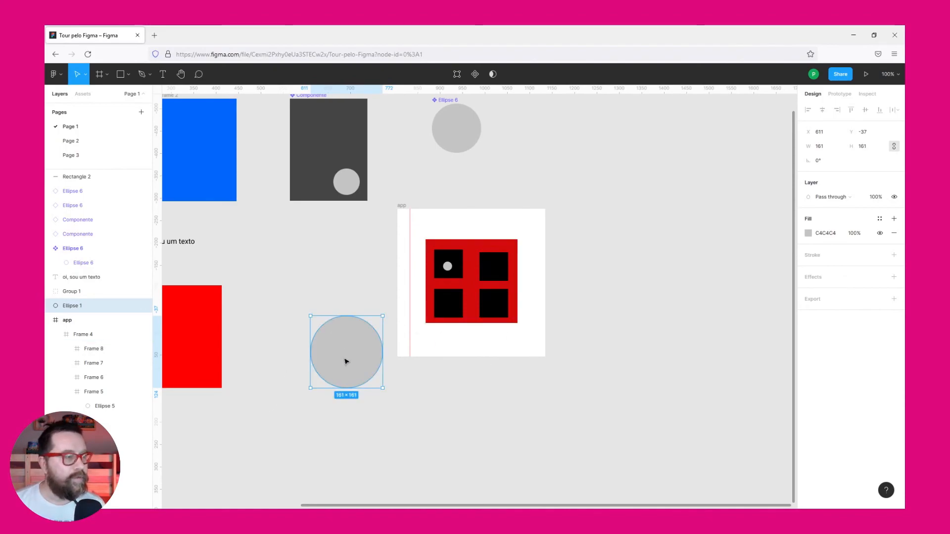
{"action": "left_click_drag", "start_coordinate": [349, 360], "coordinate": [309, 385]}
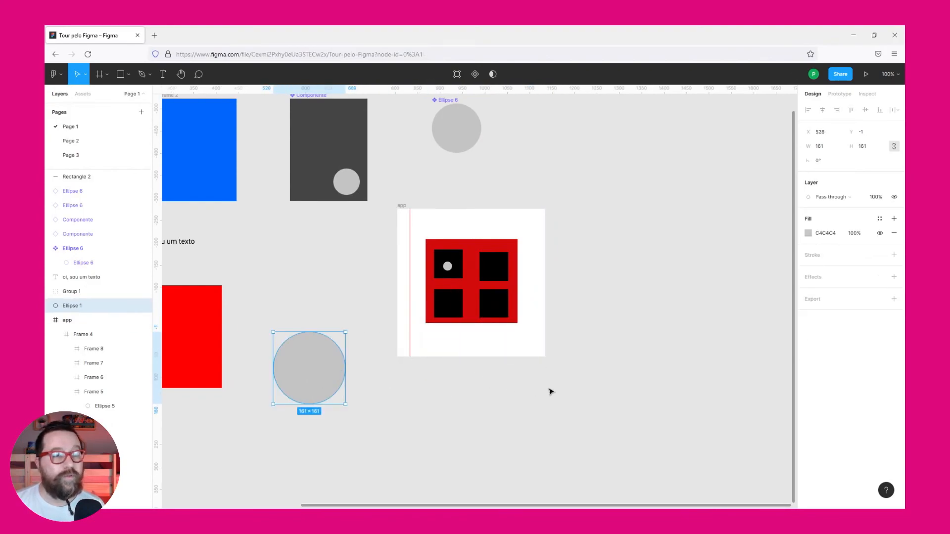
{"action": "left_click", "coordinate": [270, 384]}
{"action": "left_click", "coordinate": [301, 370]}
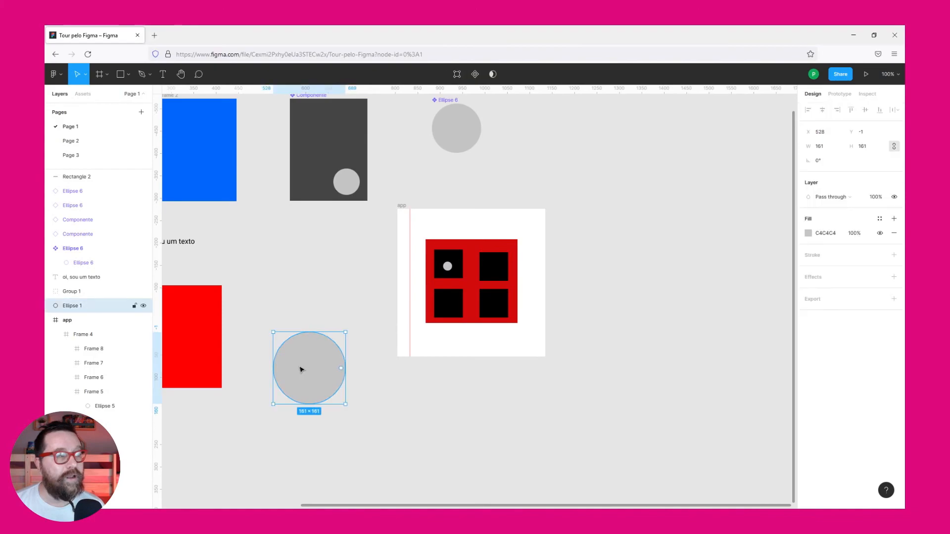
{"action": "left_click_drag", "start_coordinate": [301, 370], "coordinate": [333, 367]}
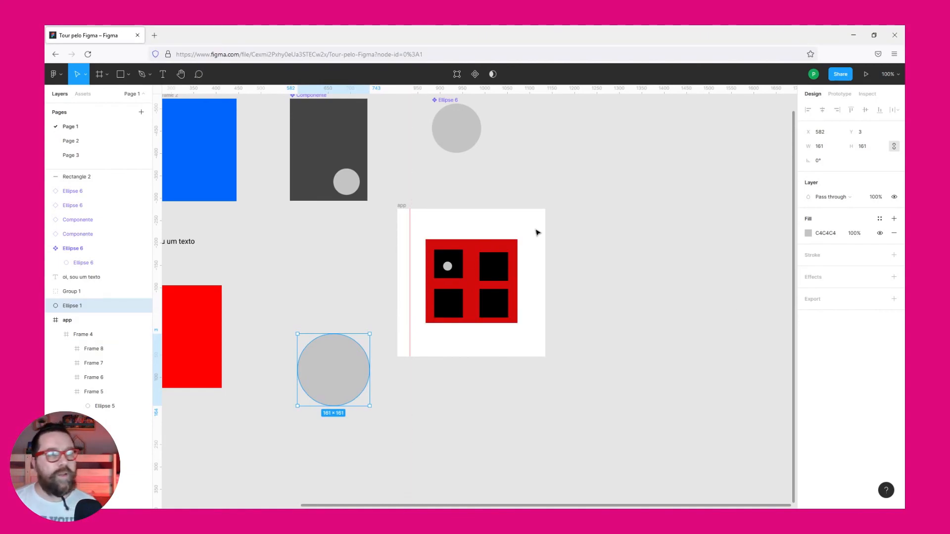
{"action": "left_click", "coordinate": [659, 238]}
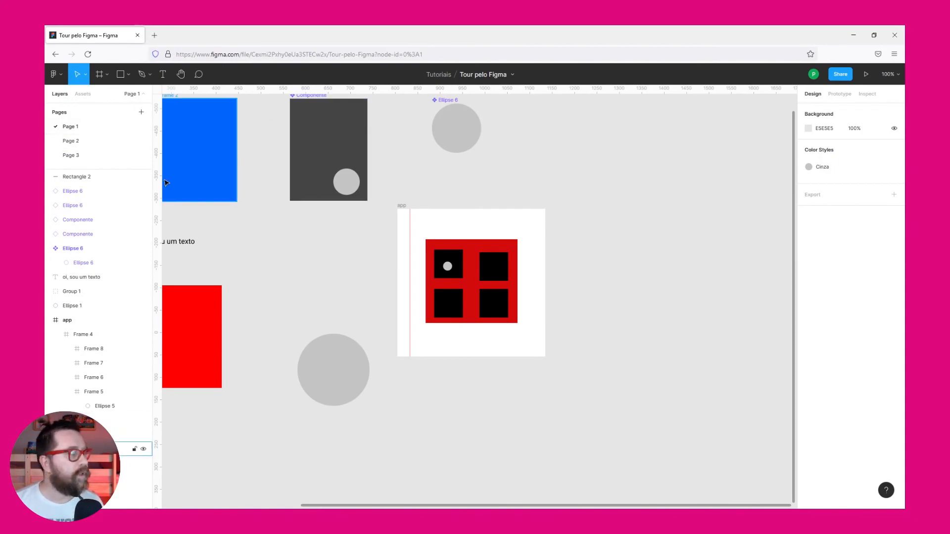
Look up the Rulers option and its shortcut among the view settings.
{"action": "left_click", "coordinate": [64, 78]}
{"action": "mouse_move", "coordinate": [75, 138]}
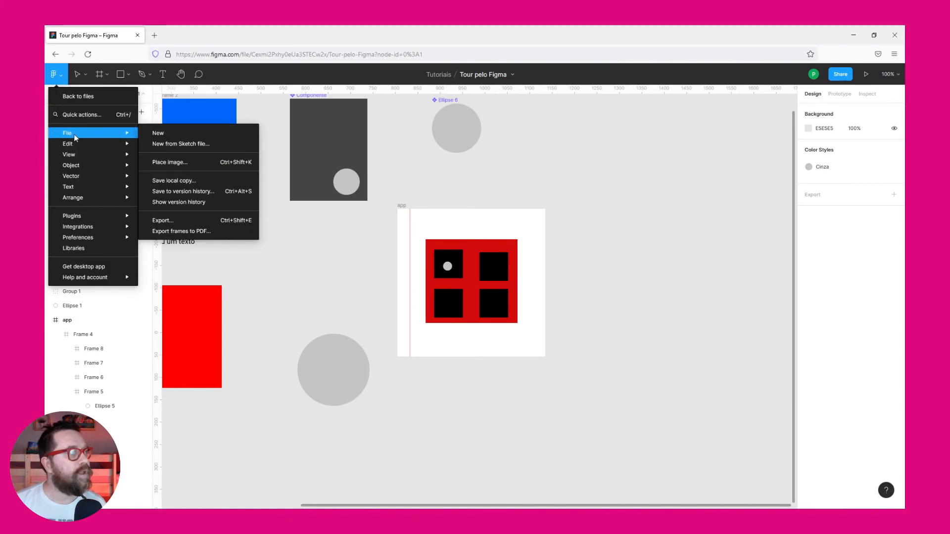
{"action": "mouse_move", "coordinate": [77, 157]}
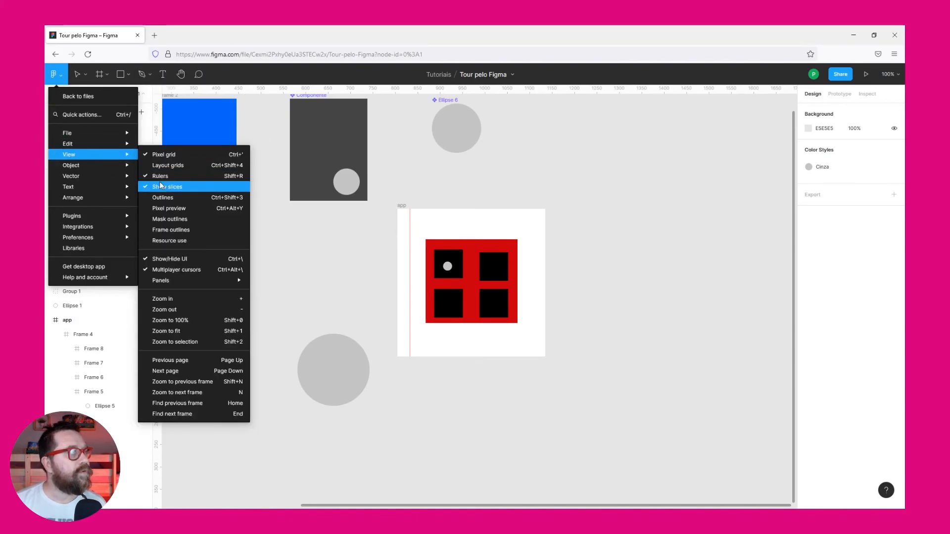